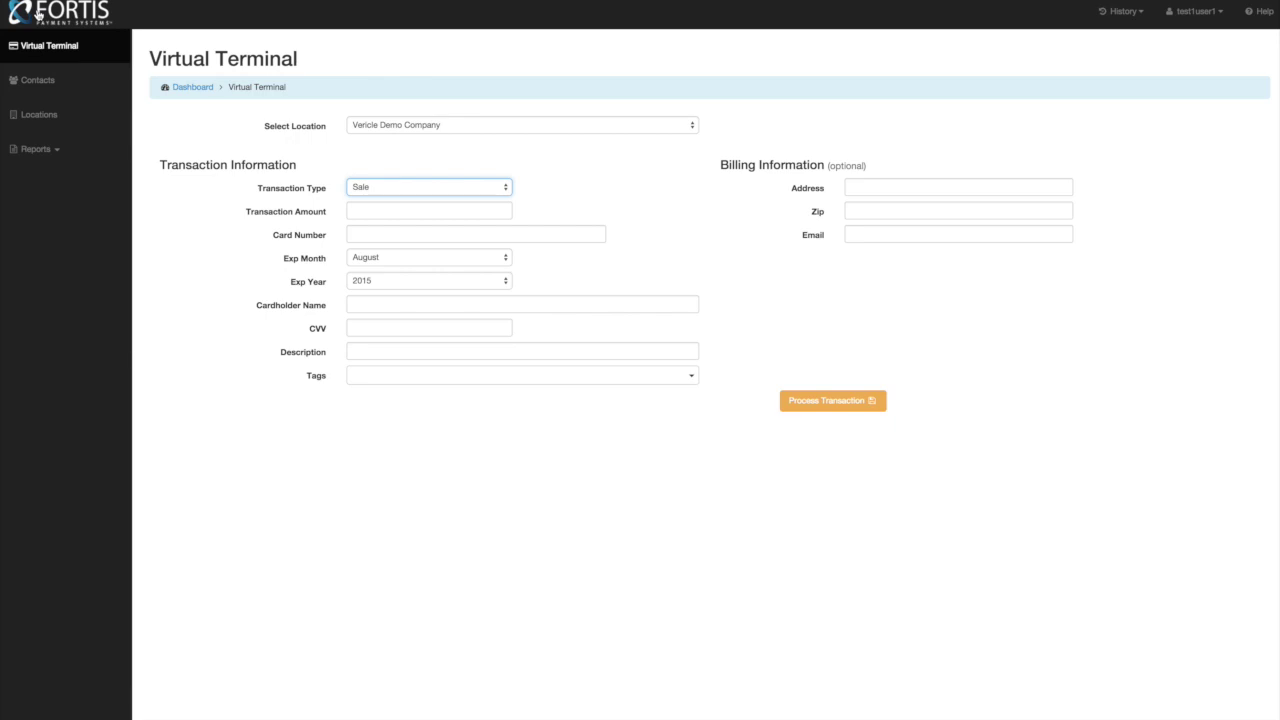
Start a new contact and enter the contact's full name and e-mail address.
{"action": "left_click", "coordinate": [36, 84]}
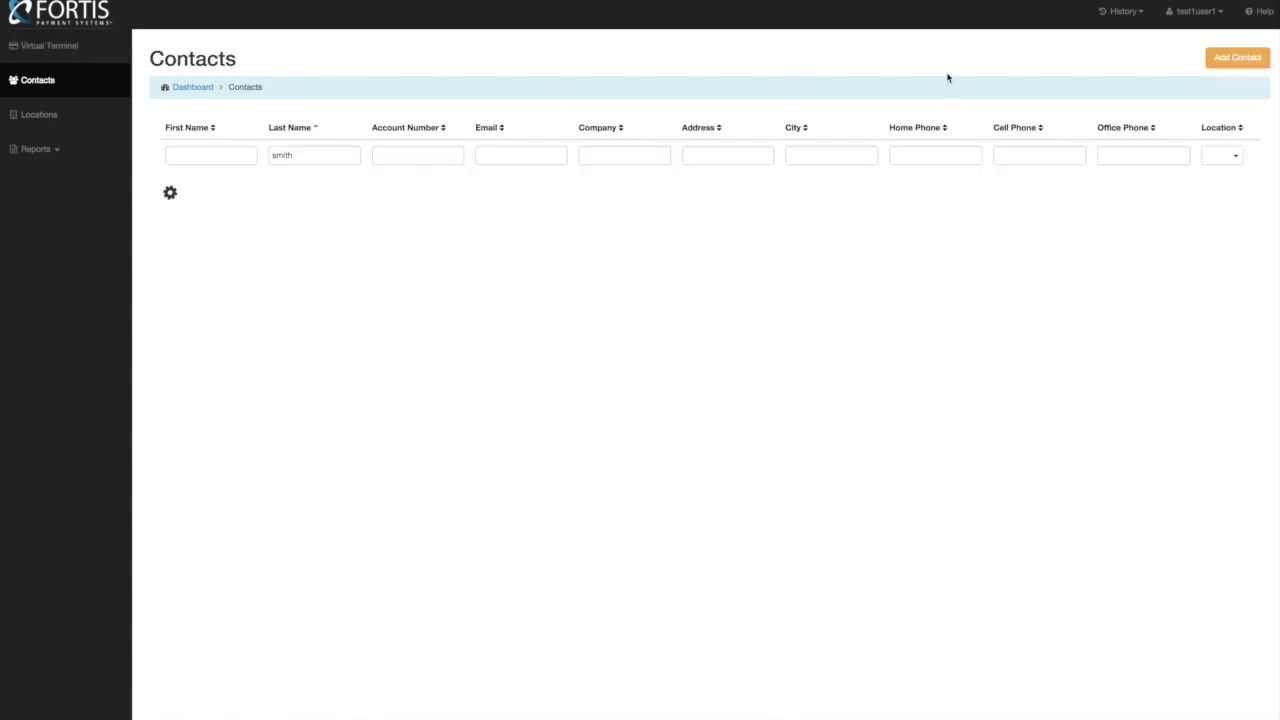
{"action": "left_click", "coordinate": [1232, 58]}
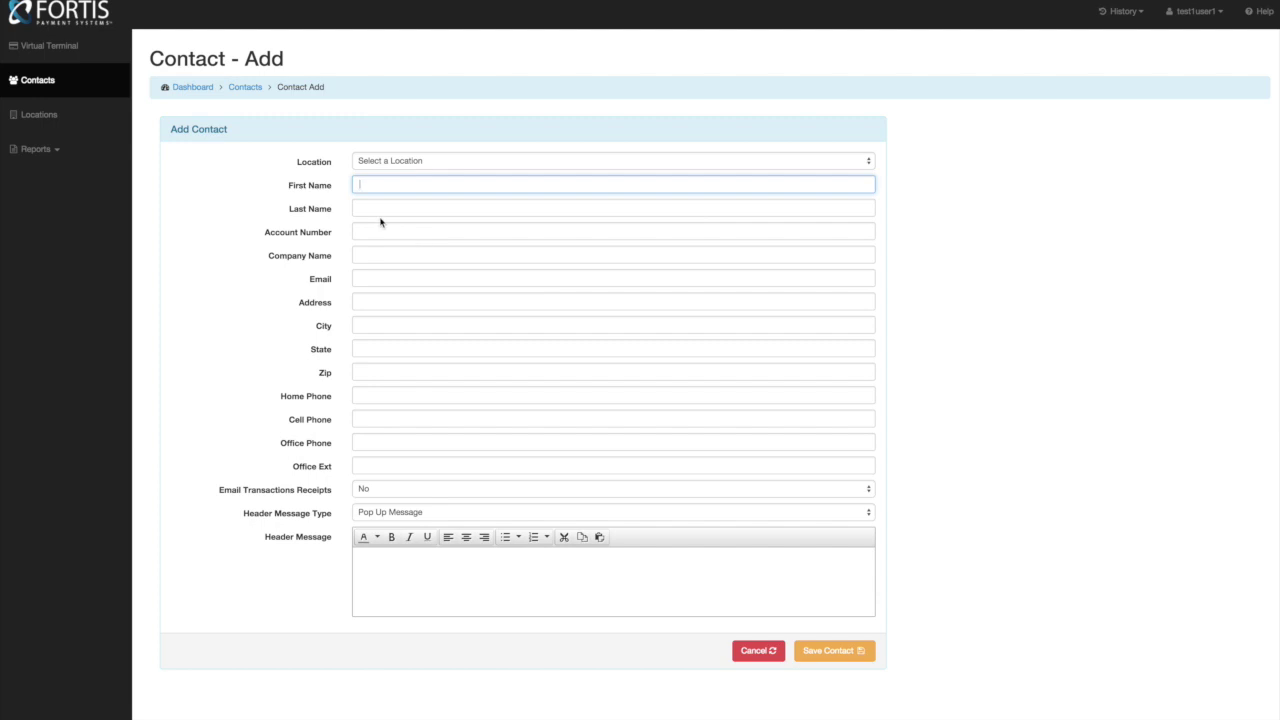
{"action": "type", "text": "Michae"}
{"action": "type", "text": "Phelps"}
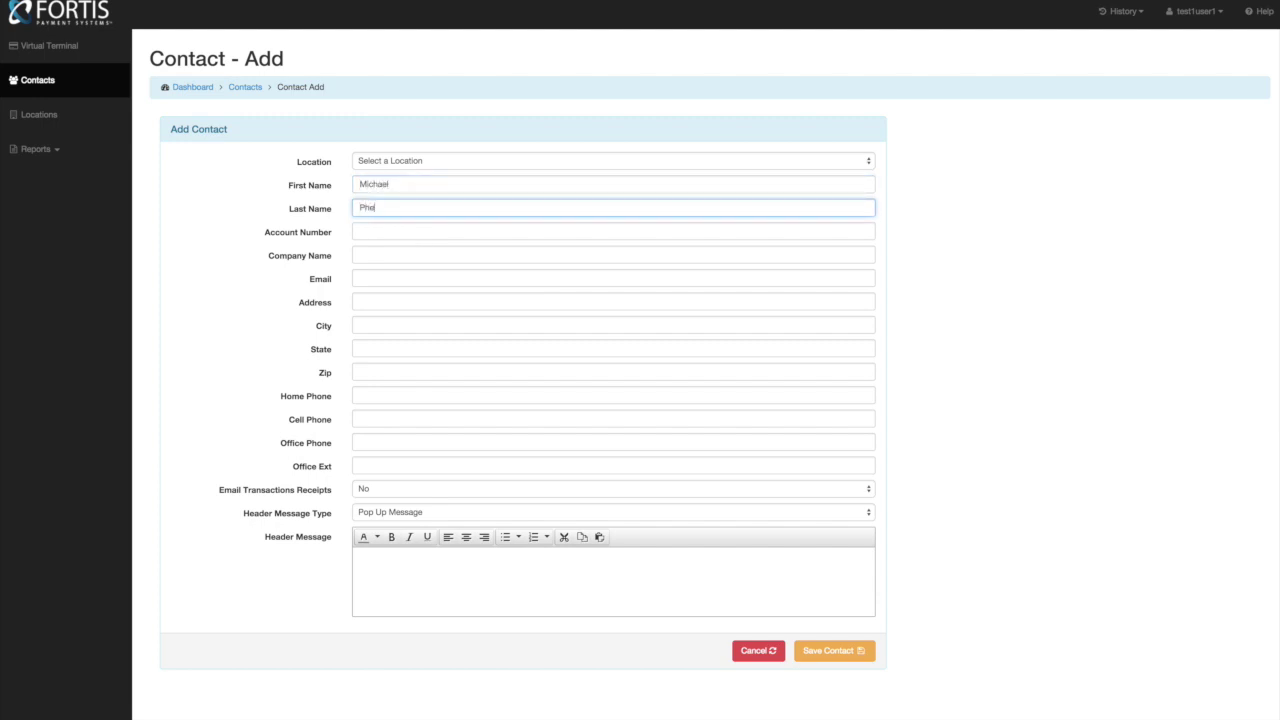
{"action": "left_click", "coordinate": [371, 232]}
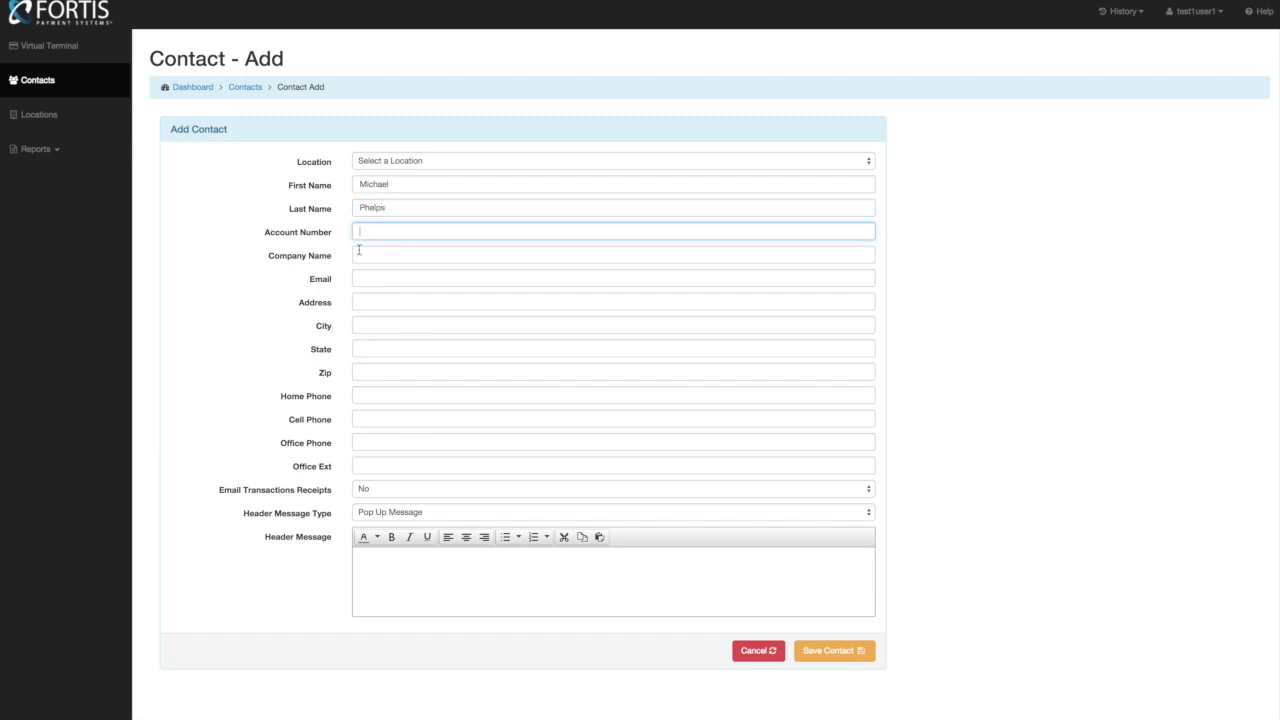
{"action": "left_click", "coordinate": [374, 280]}
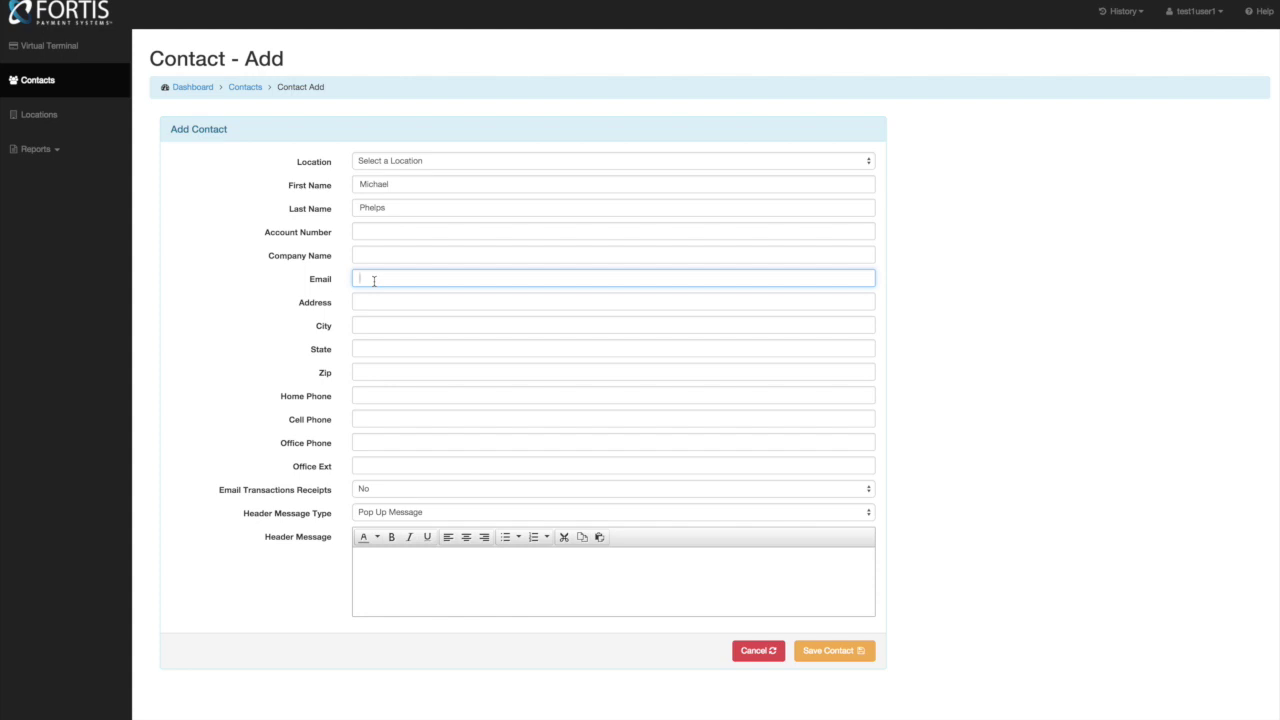
Fill in the contact's street address, city, state and zip code.
{"action": "key", "text": "Tab"}
{"action": "type", "text": "123 Front"}
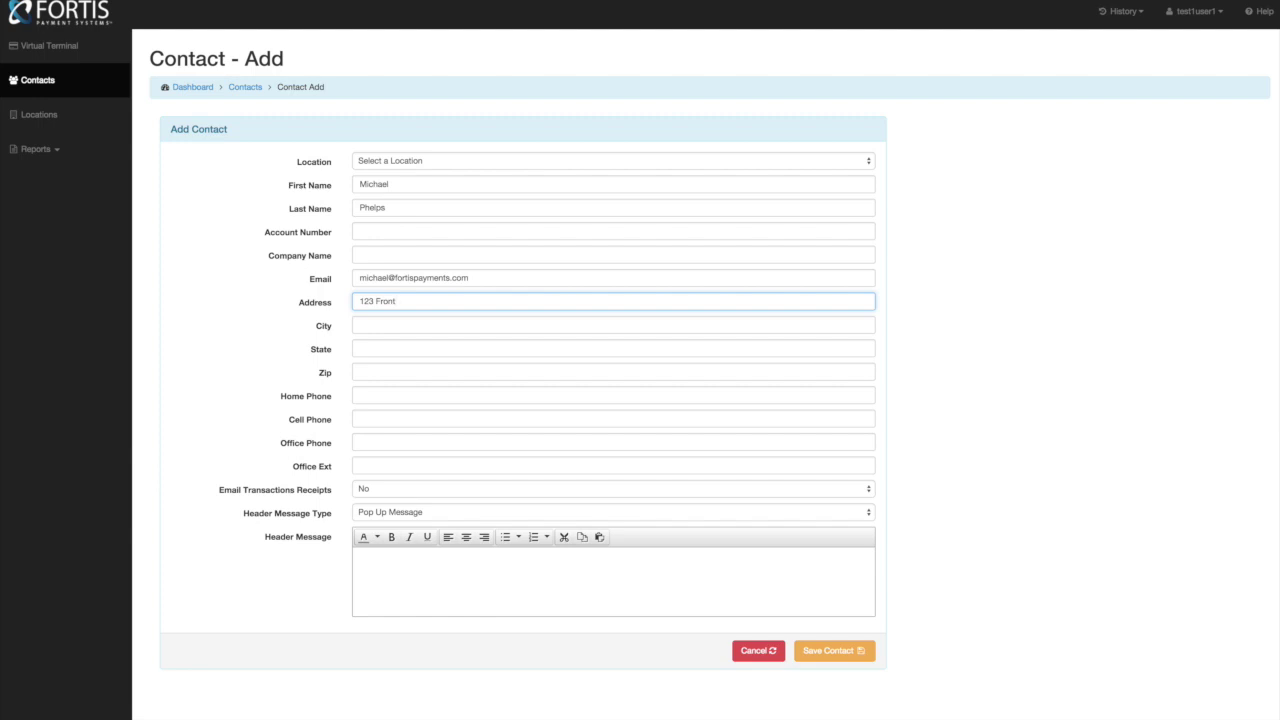
{"action": "type", "text": "St"}
{"action": "left_click", "coordinate": [360, 325]}
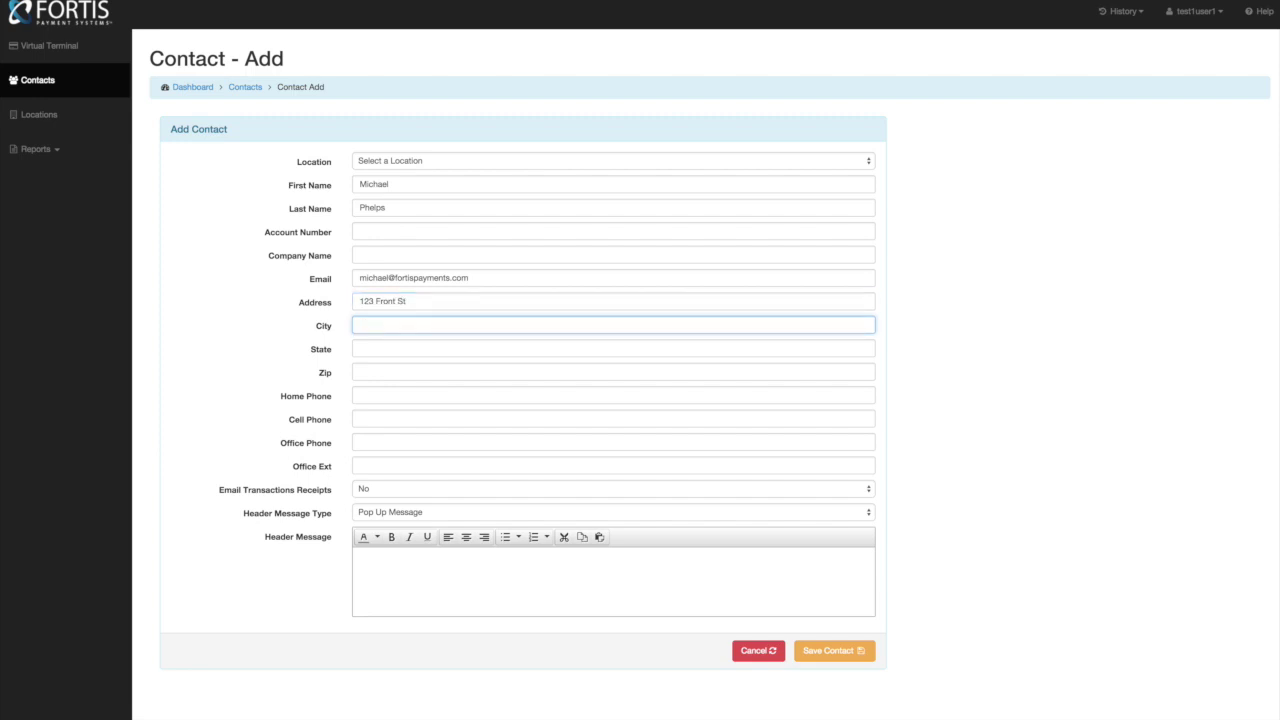
{"action": "type", "text": "Key West"}
{"action": "key", "text": "Tab"}
{"action": "type", "text": "Fl"}
{"action": "key", "text": "Tab"}
{"action": "type", "text": "33467"}
{"action": "key", "text": "Tab"}
{"action": "key", "text": "Tab"}
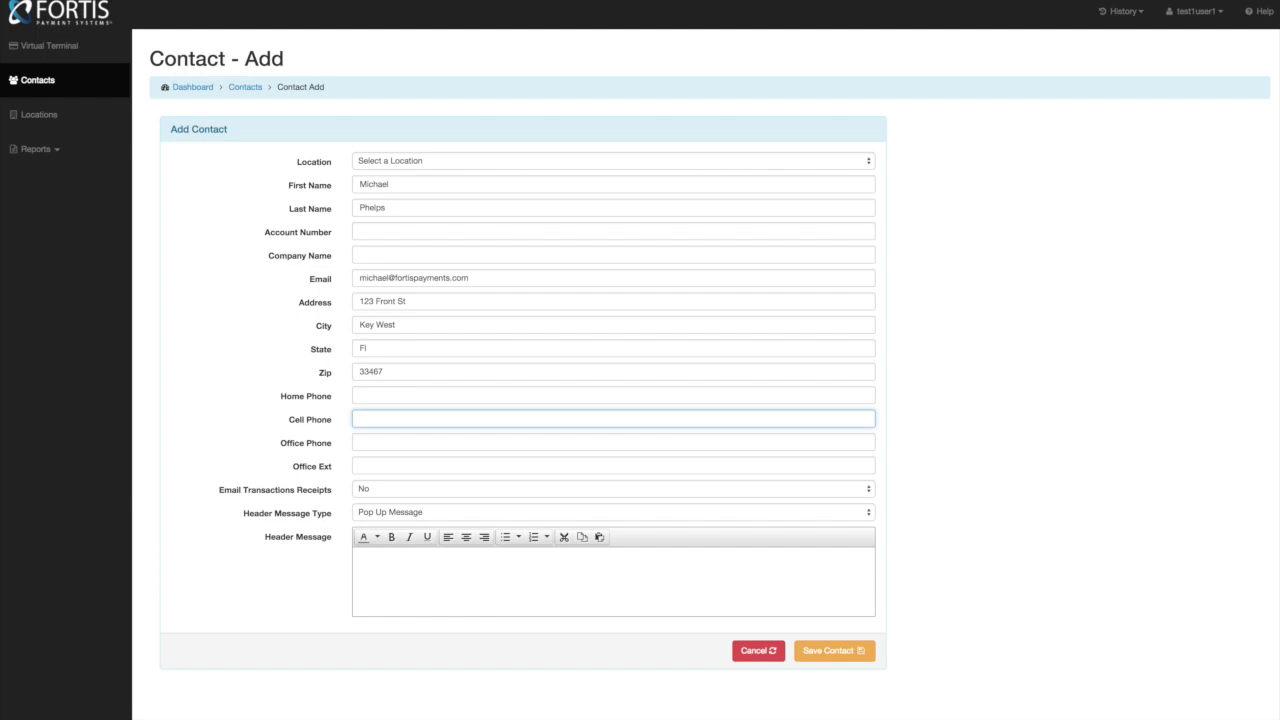
Keep receipt e-mailing at No and header type Pop Up Message, then save the contact.
{"action": "left_click", "coordinate": [372, 490]}
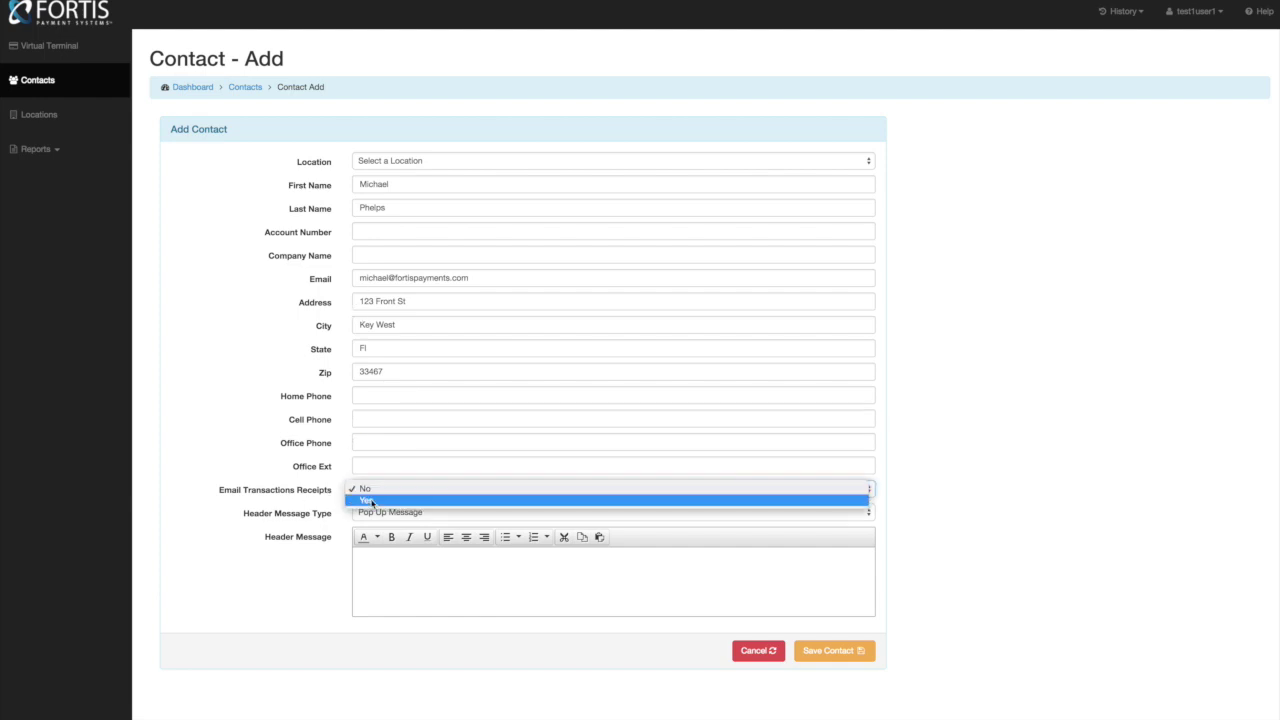
{"action": "left_click", "coordinate": [322, 496]}
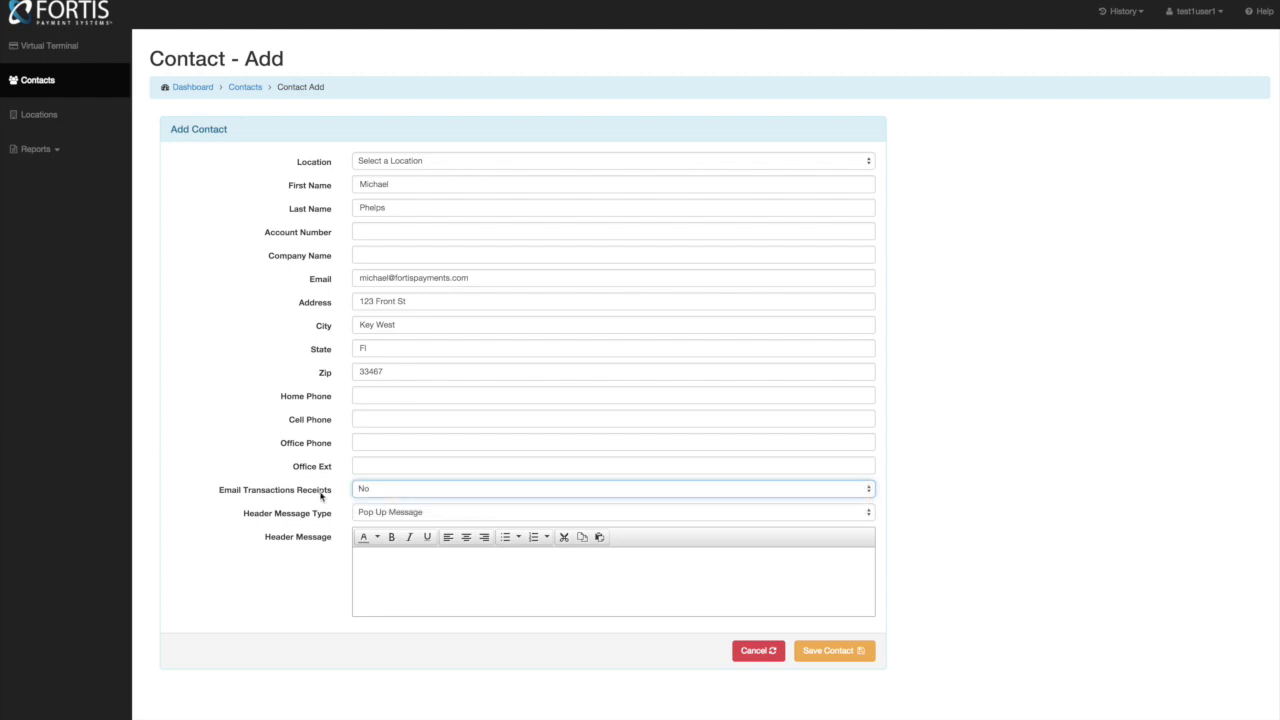
{"action": "left_click", "coordinate": [370, 491]}
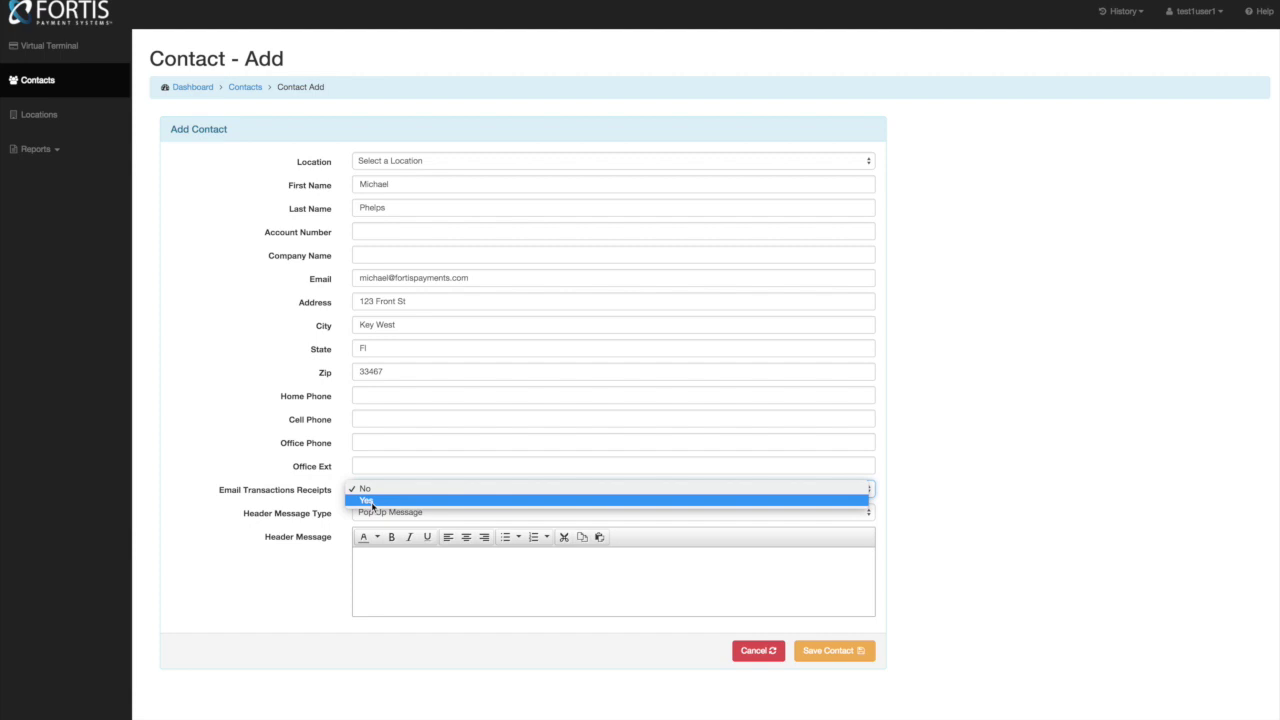
{"action": "left_click", "coordinate": [299, 495]}
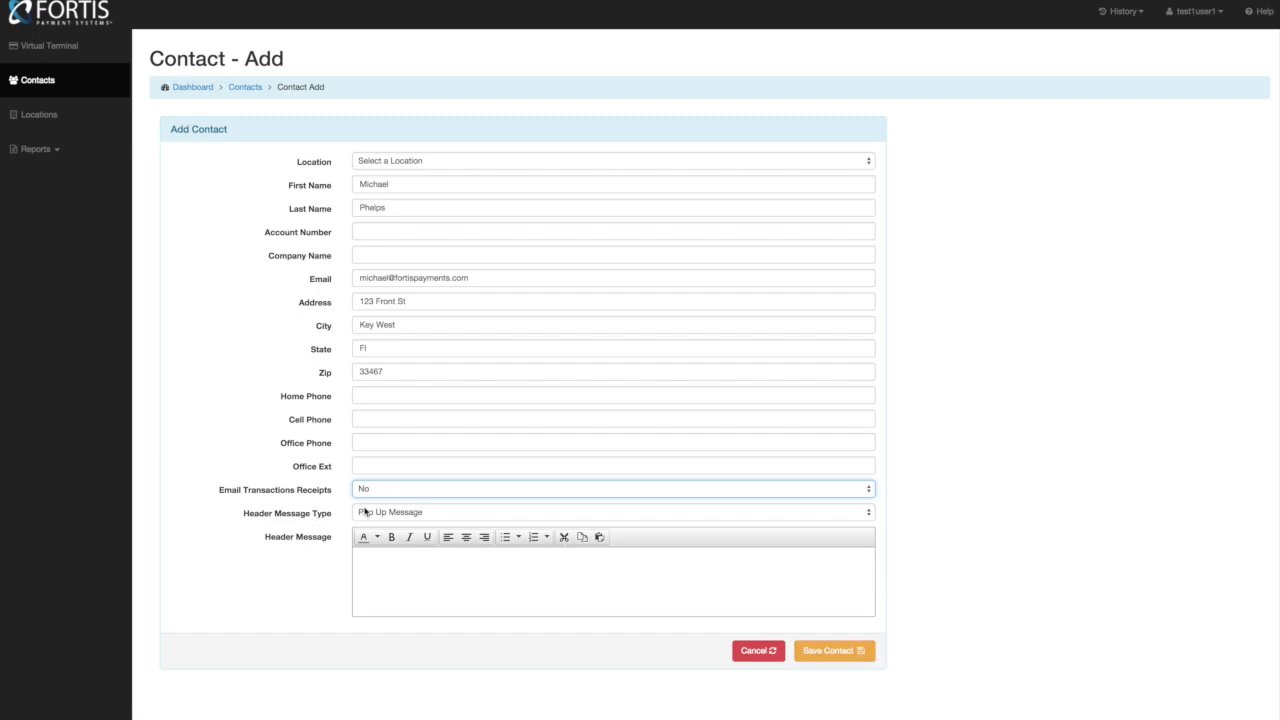
{"action": "left_click", "coordinate": [394, 514]}
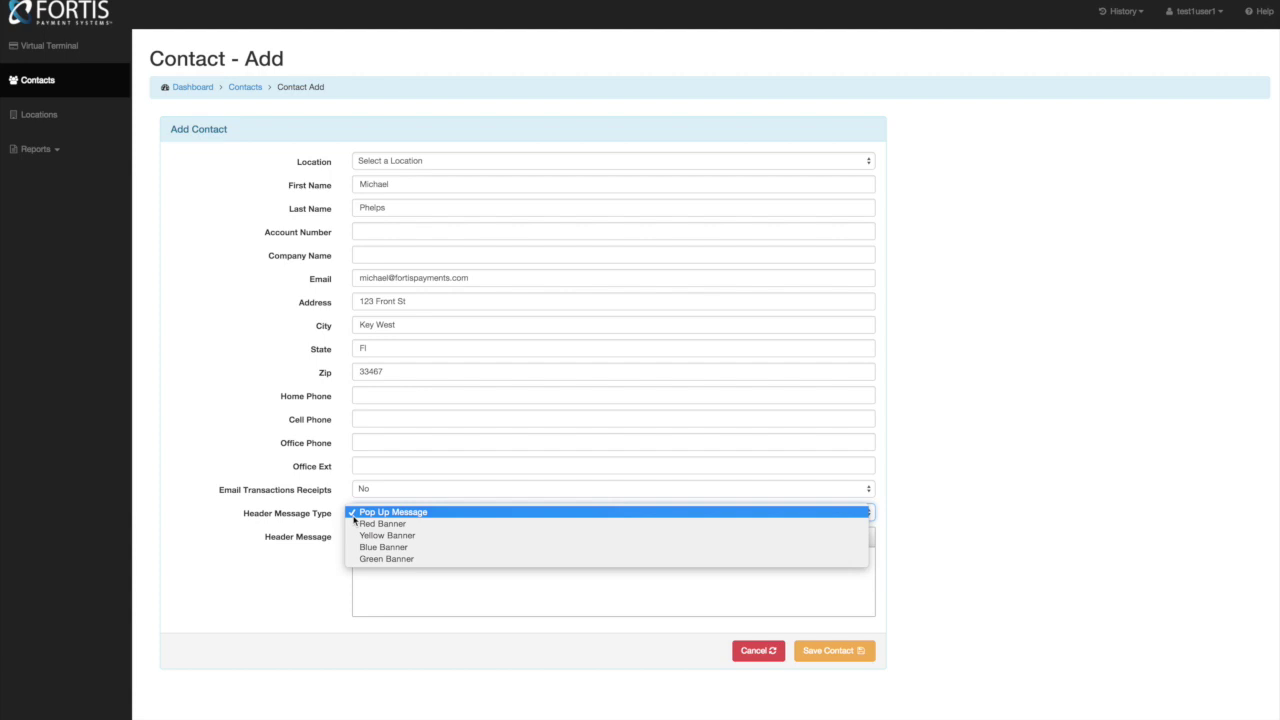
{"action": "left_click", "coordinate": [255, 549]}
{"action": "left_click", "coordinate": [829, 652]}
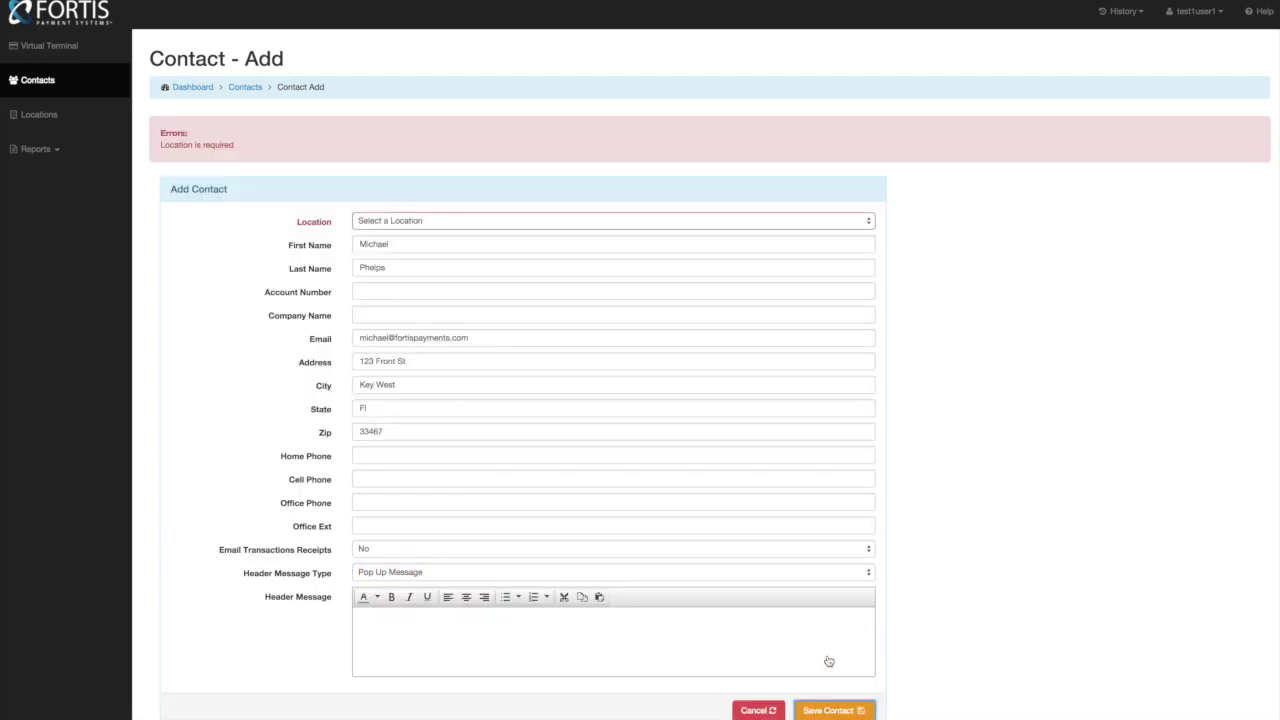
Set the contact's location to Vericle Demo Company and save again.
{"action": "left_click", "coordinate": [376, 226]}
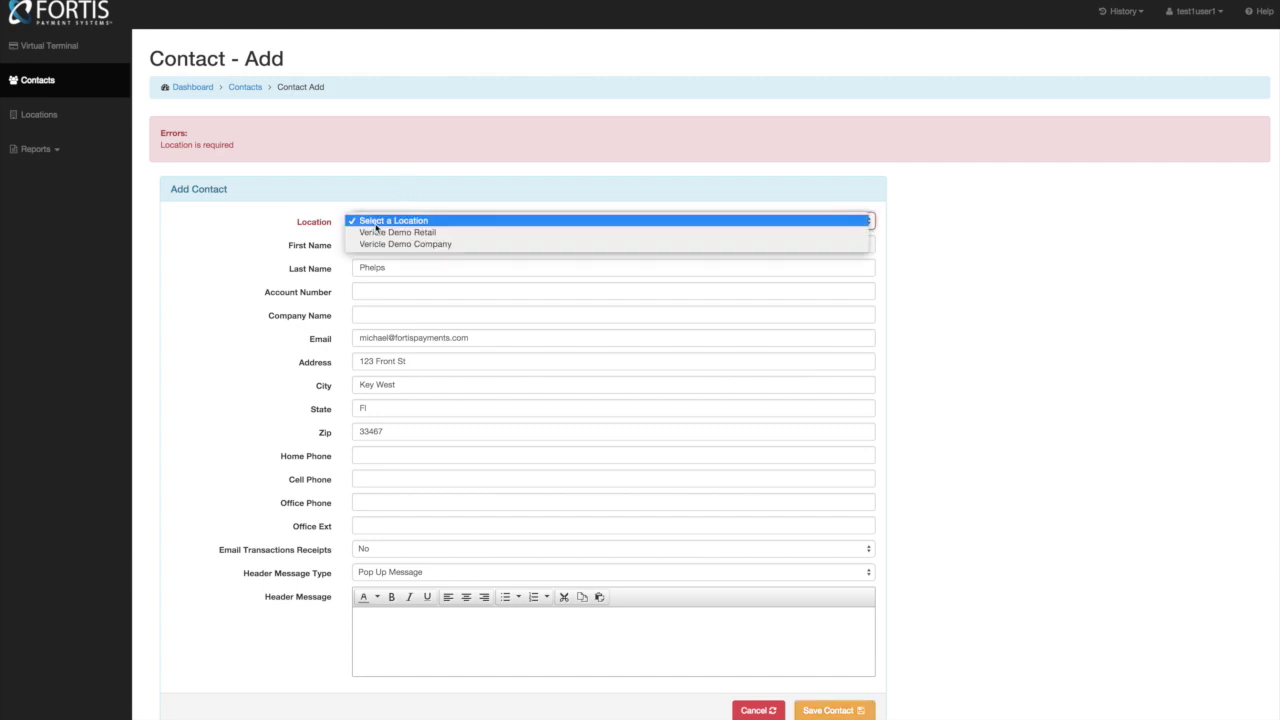
{"action": "left_click", "coordinate": [380, 244]}
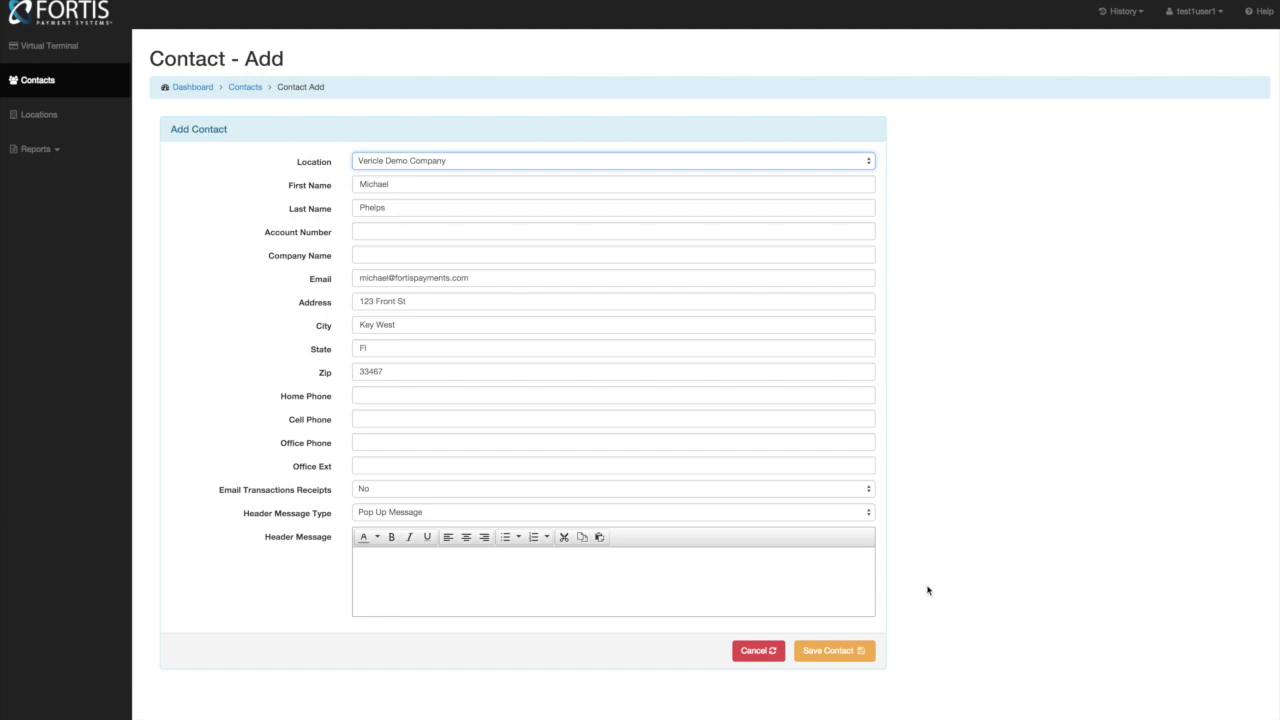
{"action": "left_click", "coordinate": [826, 651]}
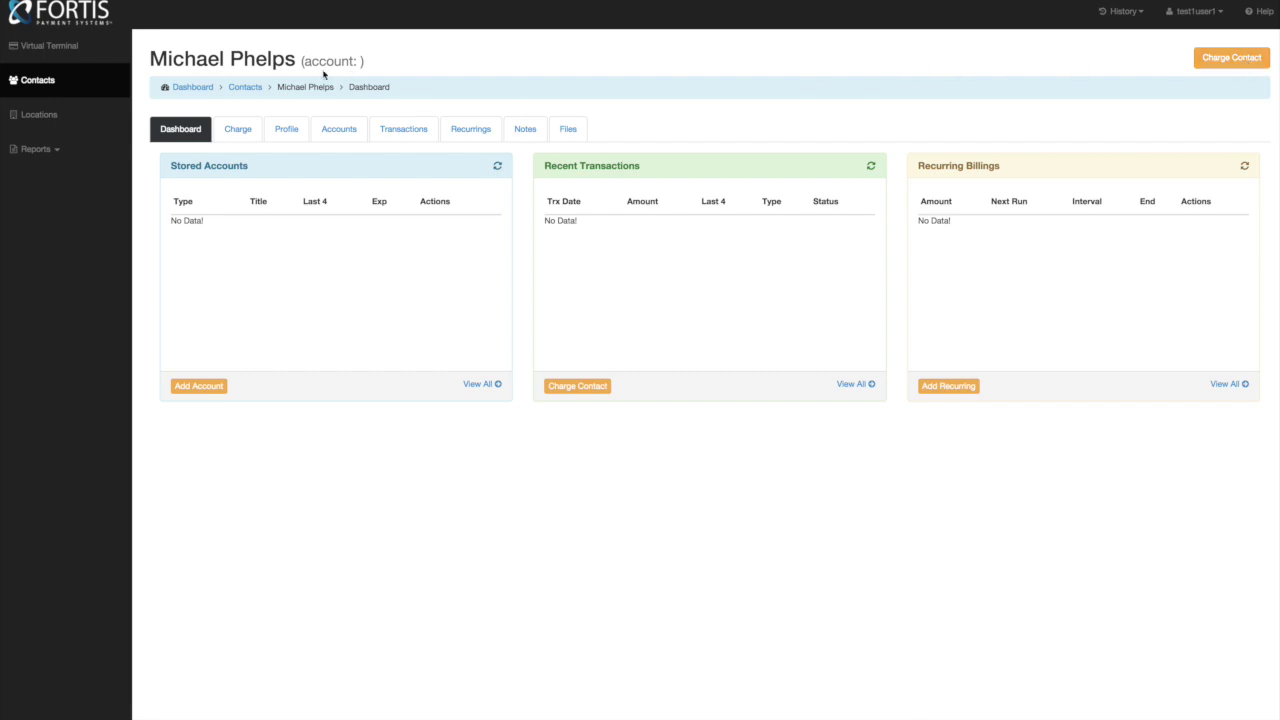
Return to the Virtual Terminal sale form from the contact's dashboard.
{"action": "left_click", "coordinate": [59, 57]}
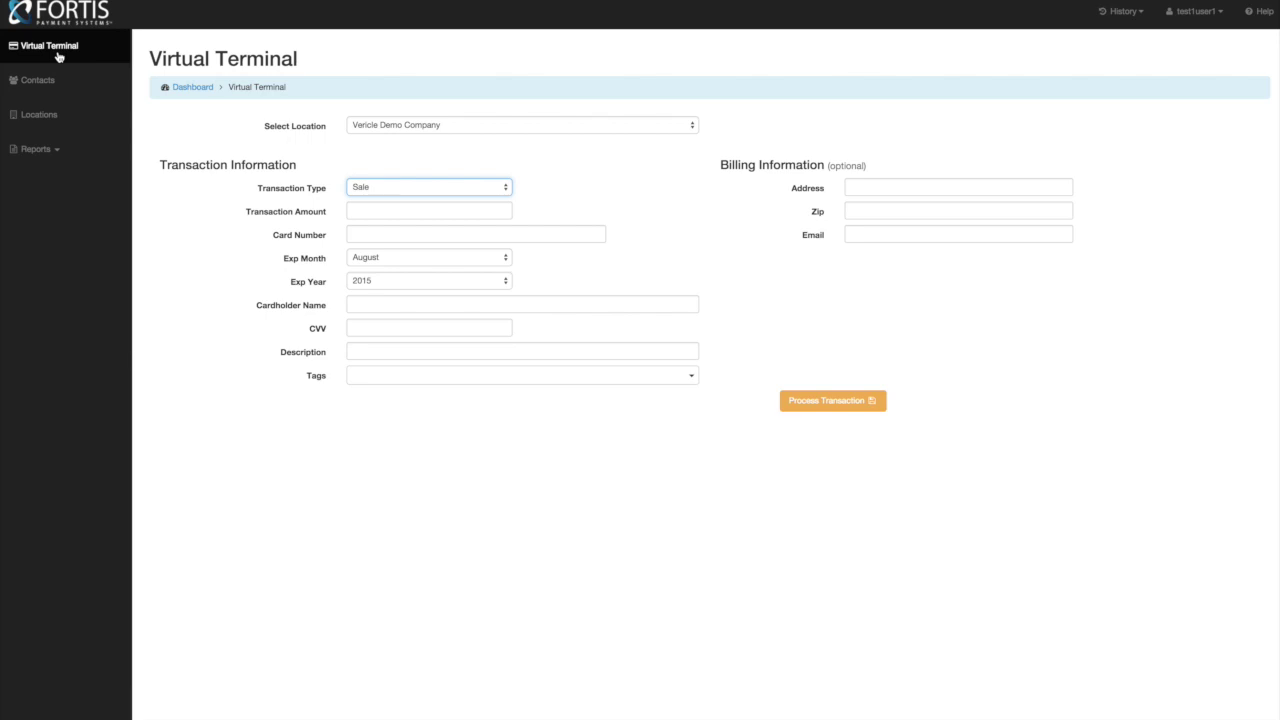
Open the Smith contact's dashboard from the History menu.
{"action": "left_click", "coordinate": [1121, 10]}
{"action": "left_click", "coordinate": [1057, 121]}
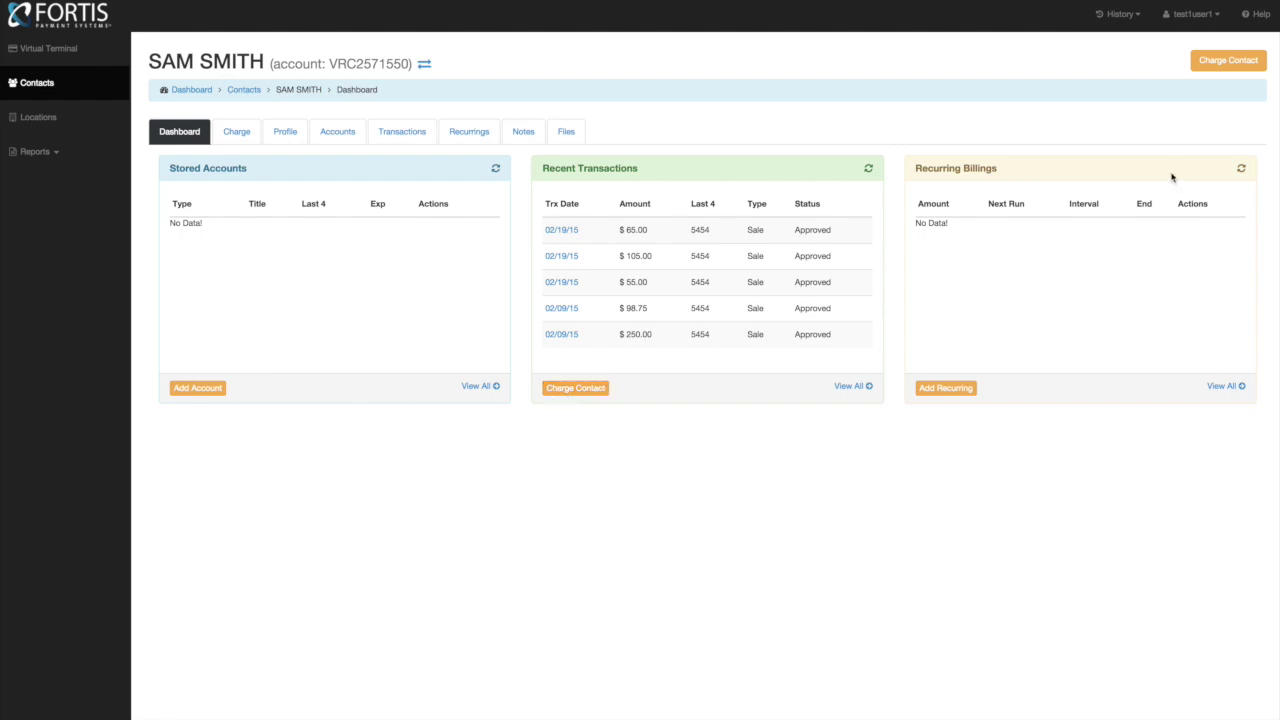
Start a $75 charge with the card number, expiry year 2019 and description 'Exam'.
{"action": "left_click", "coordinate": [1214, 62]}
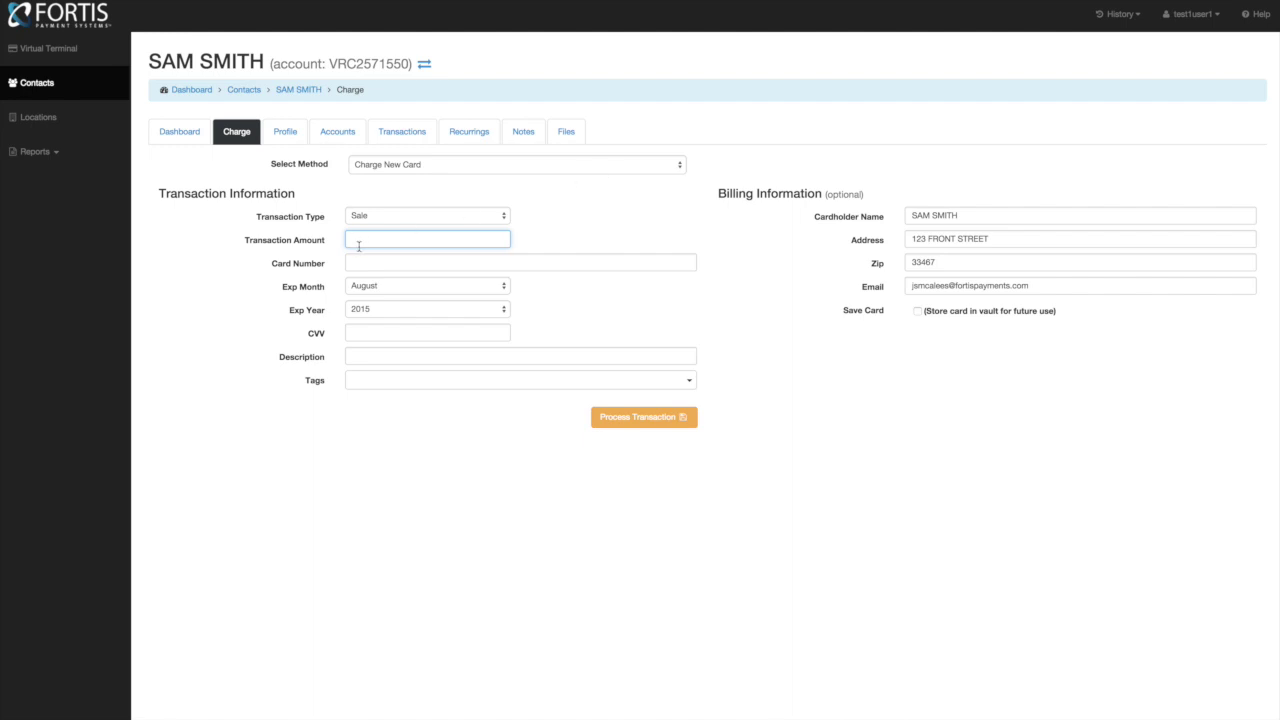
{"action": "type", "text": "75"}
{"action": "left_click", "coordinate": [361, 260]}
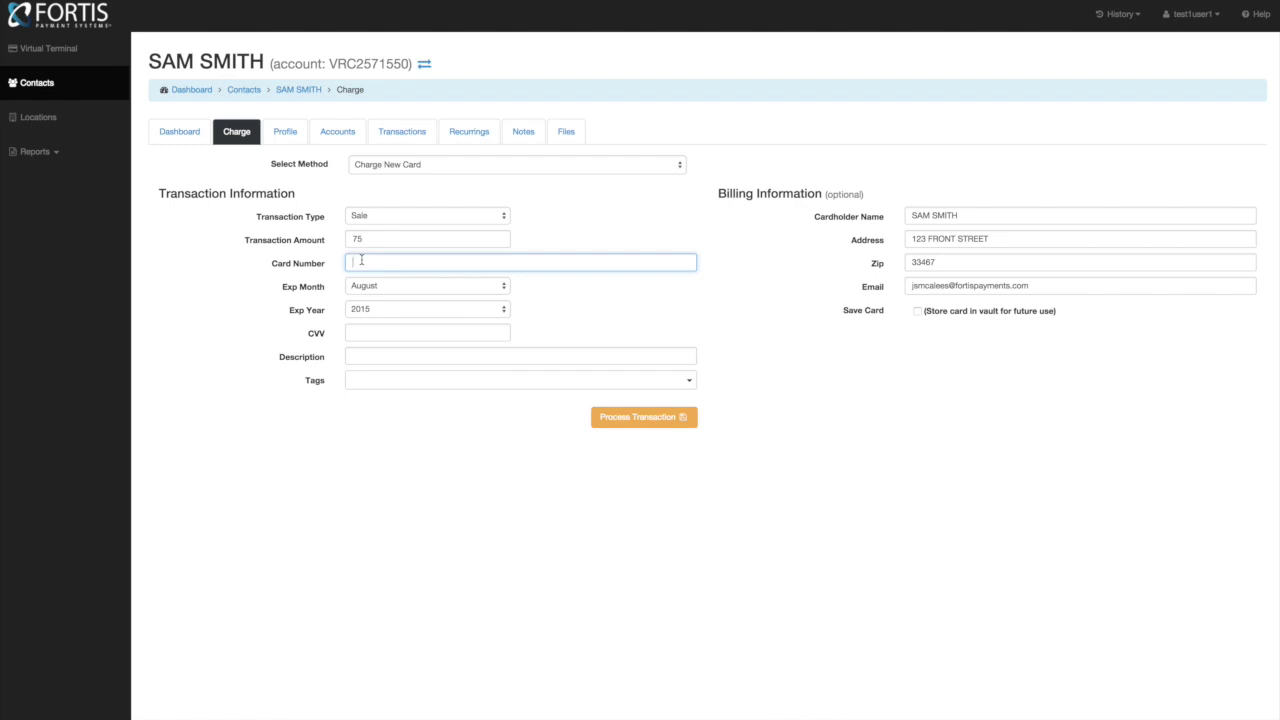
{"action": "type", "text": "545454"}
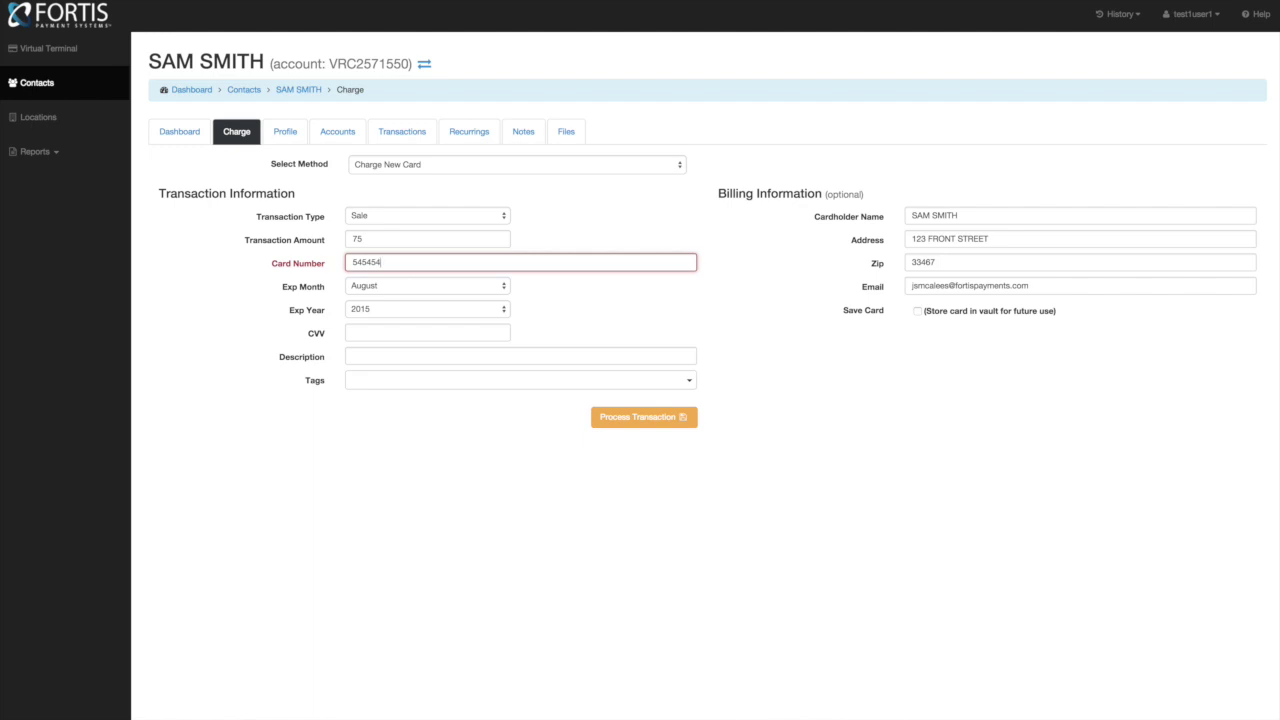
{"action": "type", "text": "5454545454"}
{"action": "left_click", "coordinate": [353, 310]}
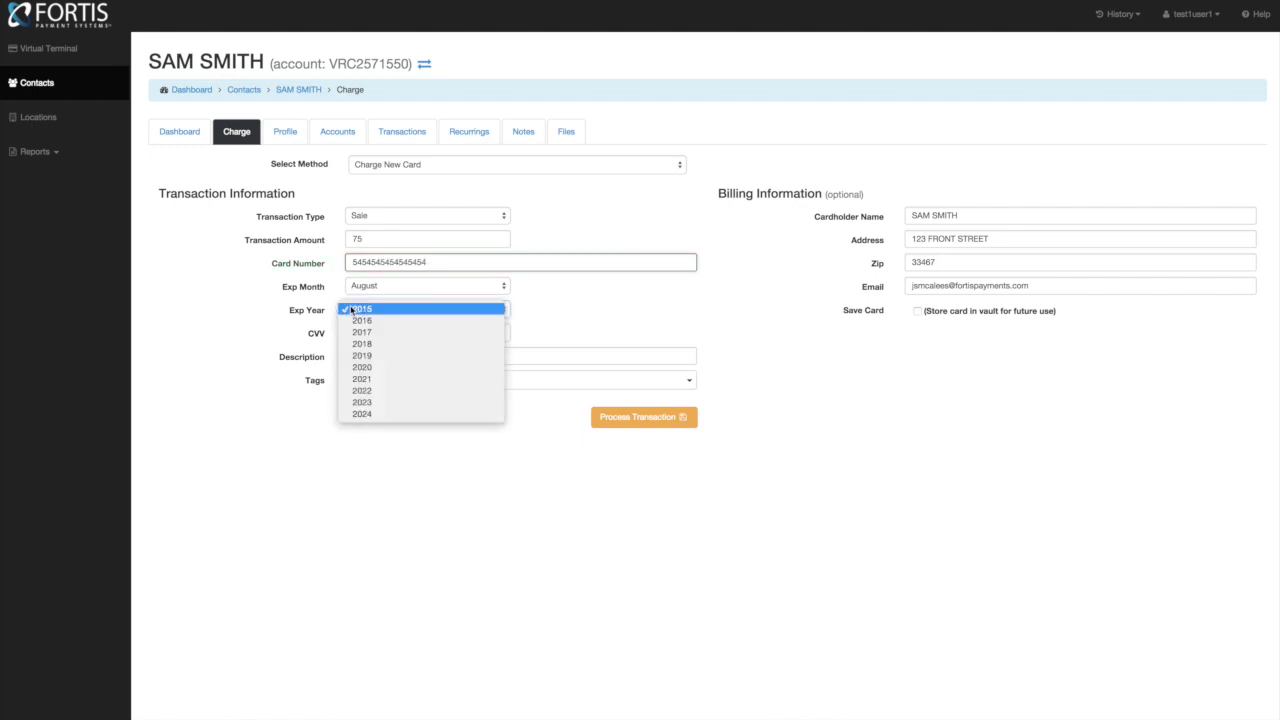
{"action": "left_click", "coordinate": [369, 355]}
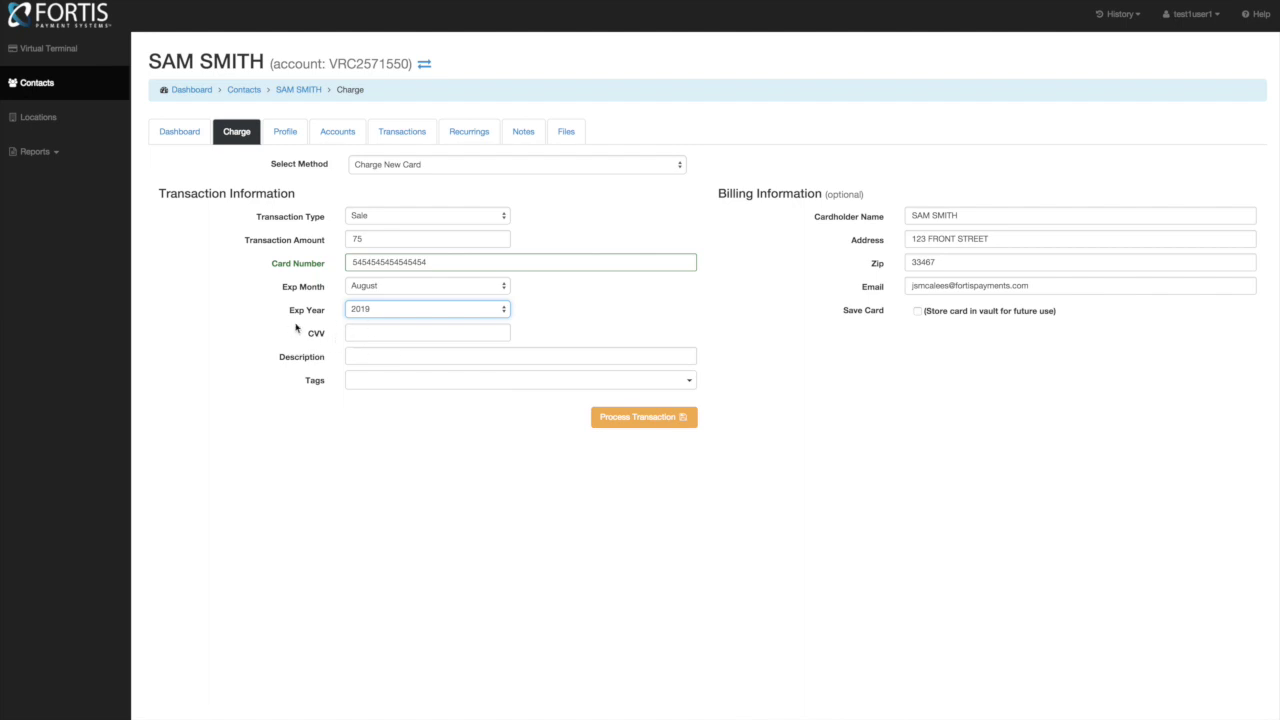
{"action": "left_click", "coordinate": [359, 358]}
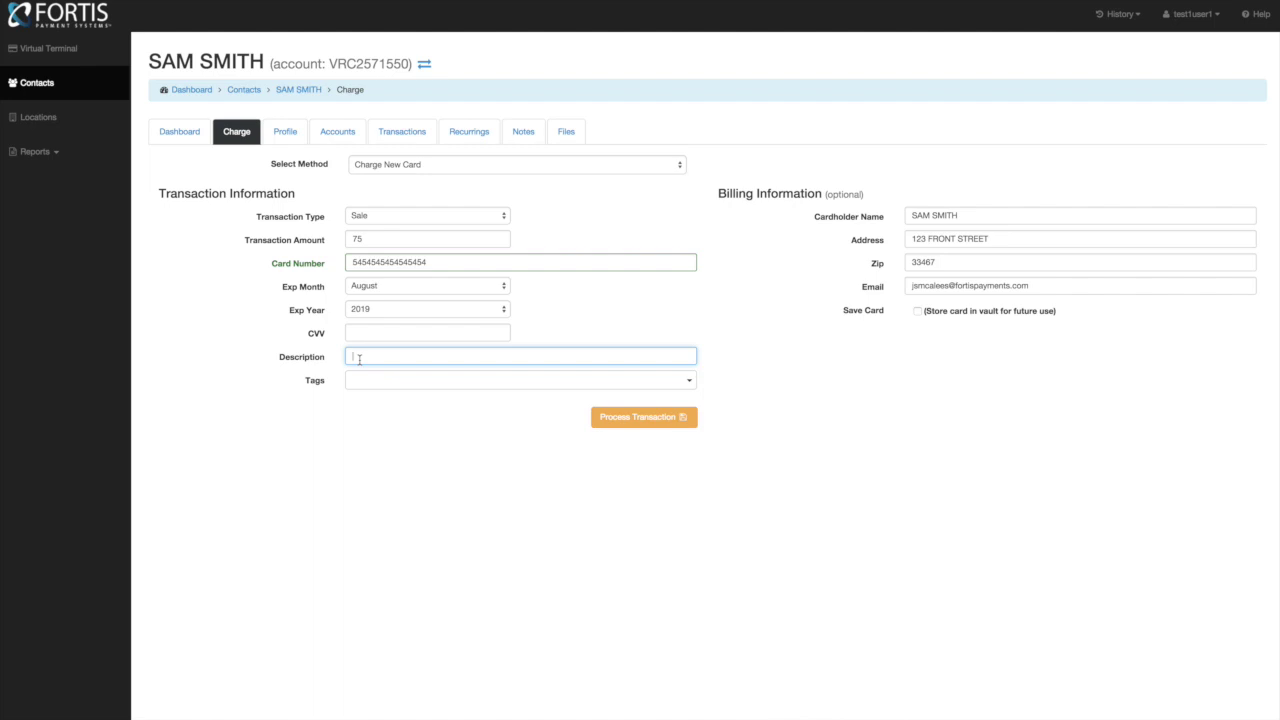
{"action": "type", "text": "Exam"}
Leave the tag empty, save the card as 'Primary Card' and process the $75 charge.
{"action": "left_click", "coordinate": [372, 383]}
{"action": "scroll", "coordinate": [366, 514], "scroll_direction": "down", "scroll_amount": 1}
{"action": "scroll", "coordinate": [366, 514], "scroll_direction": "up", "scroll_amount": 1}
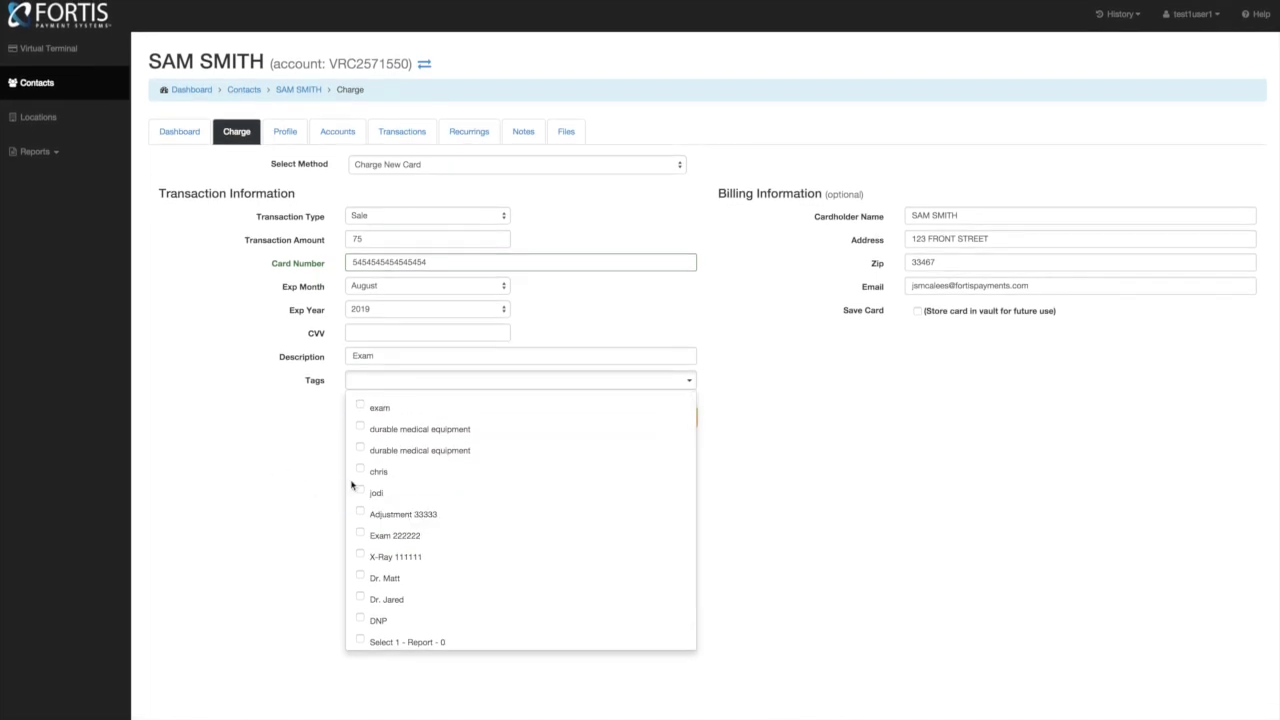
{"action": "left_click", "coordinate": [278, 521]}
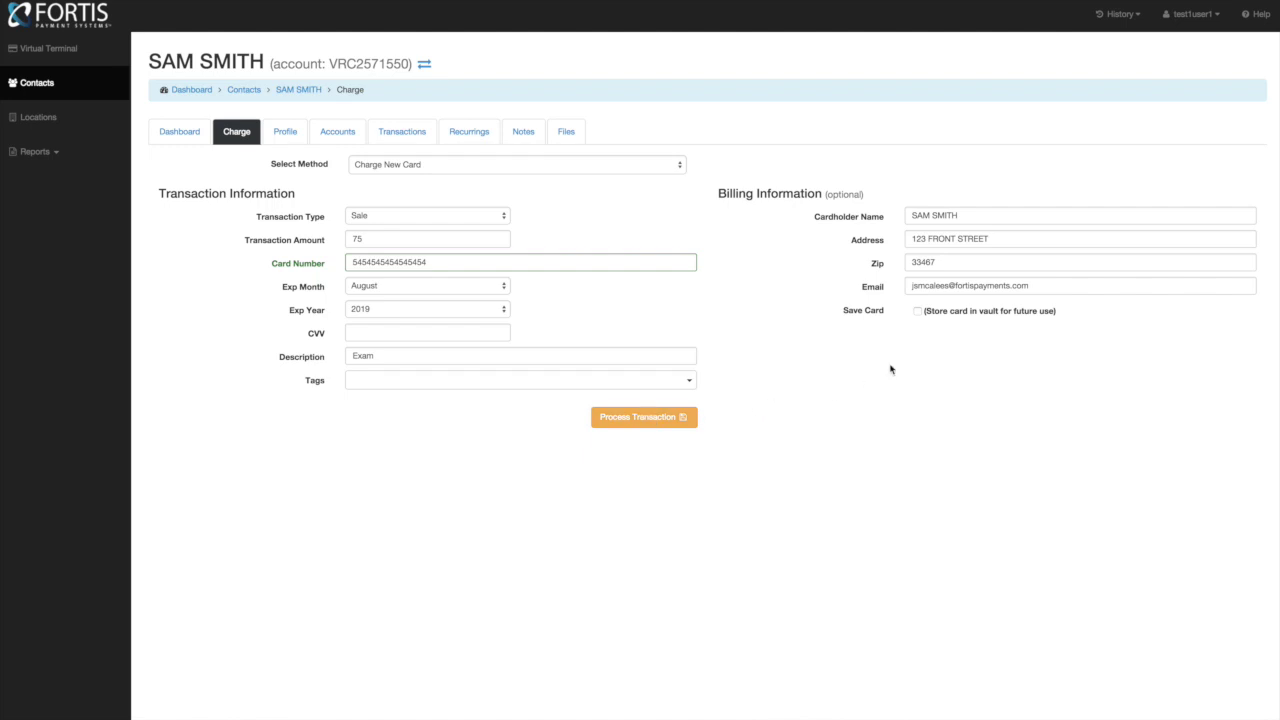
{"action": "left_click", "coordinate": [918, 312]}
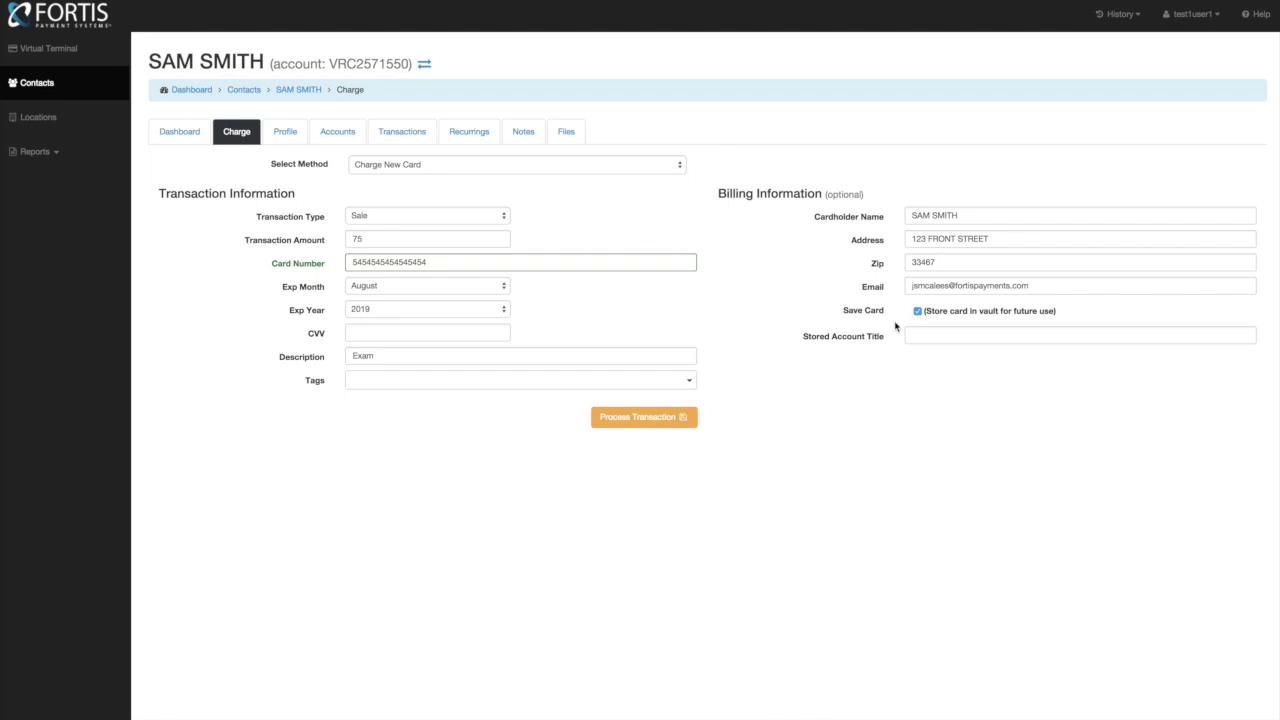
{"action": "left_click", "coordinate": [933, 335]}
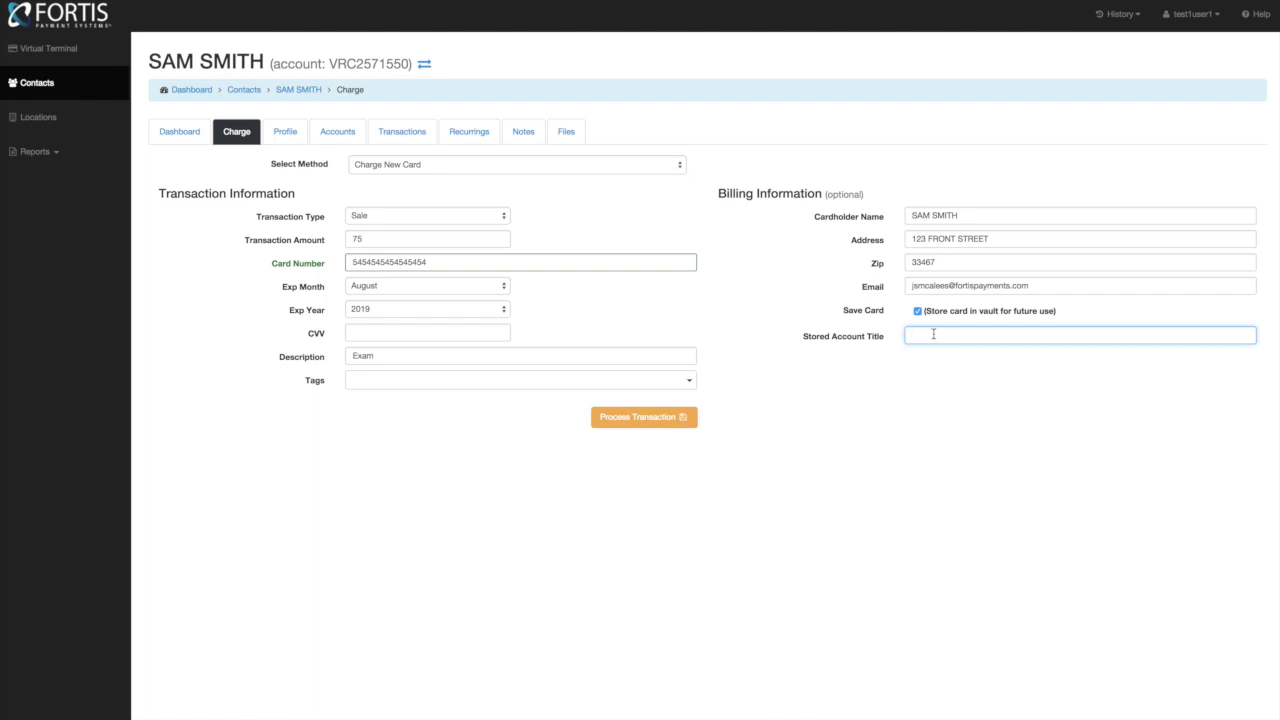
{"action": "type", "text": "Primary Card"}
{"action": "left_click", "coordinate": [628, 423]}
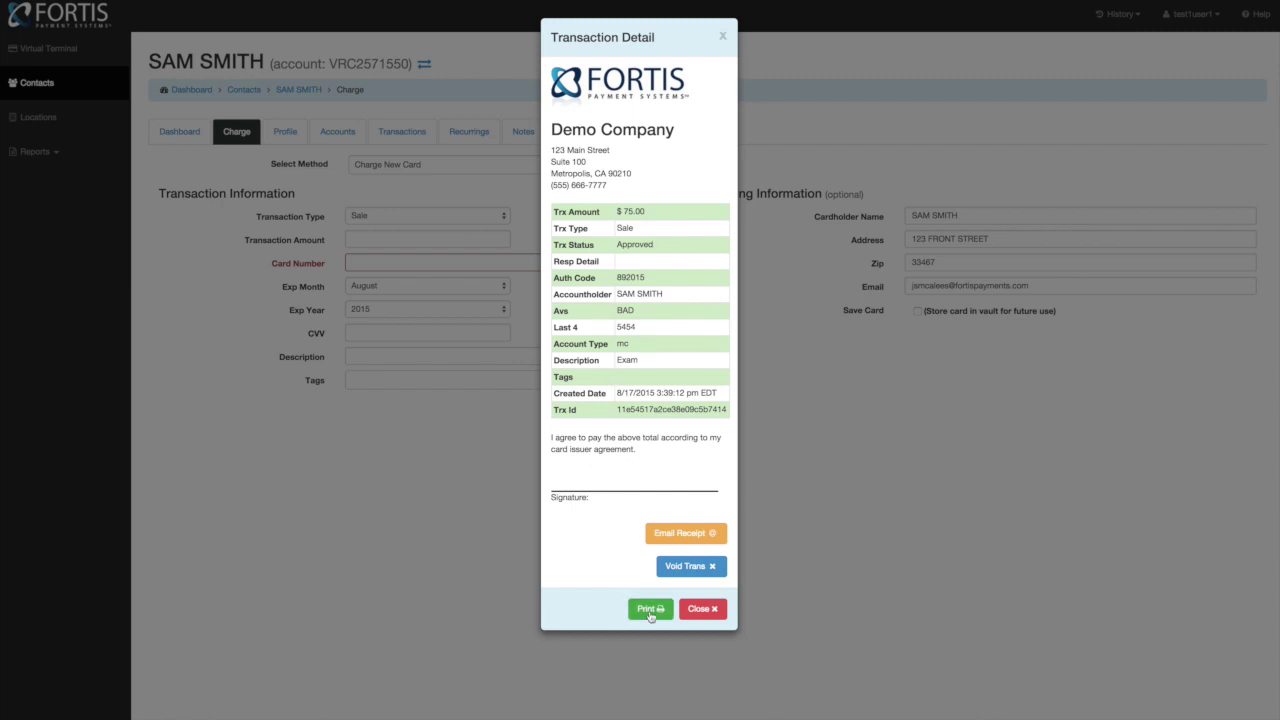
Choose Email Receipt and replace the username in the prefilled address with the new recipient's.
{"action": "left_click", "coordinate": [660, 536]}
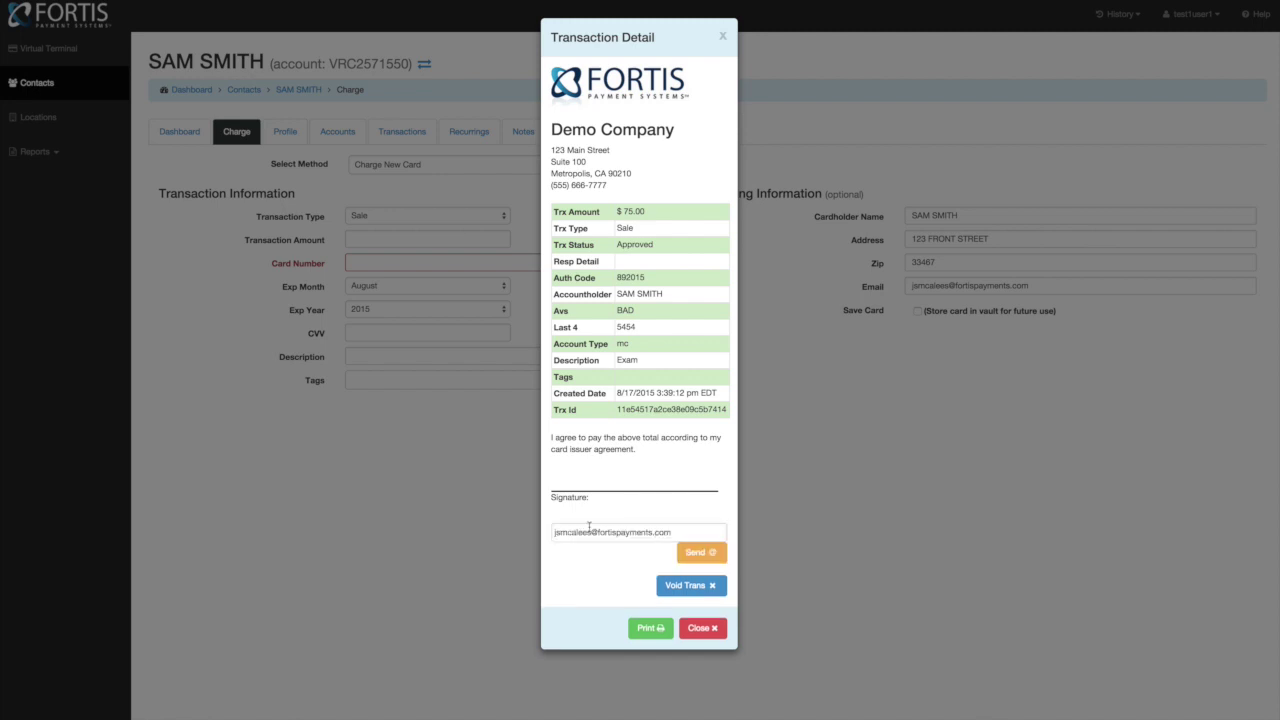
{"action": "double_click", "coordinate": [611, 532]}
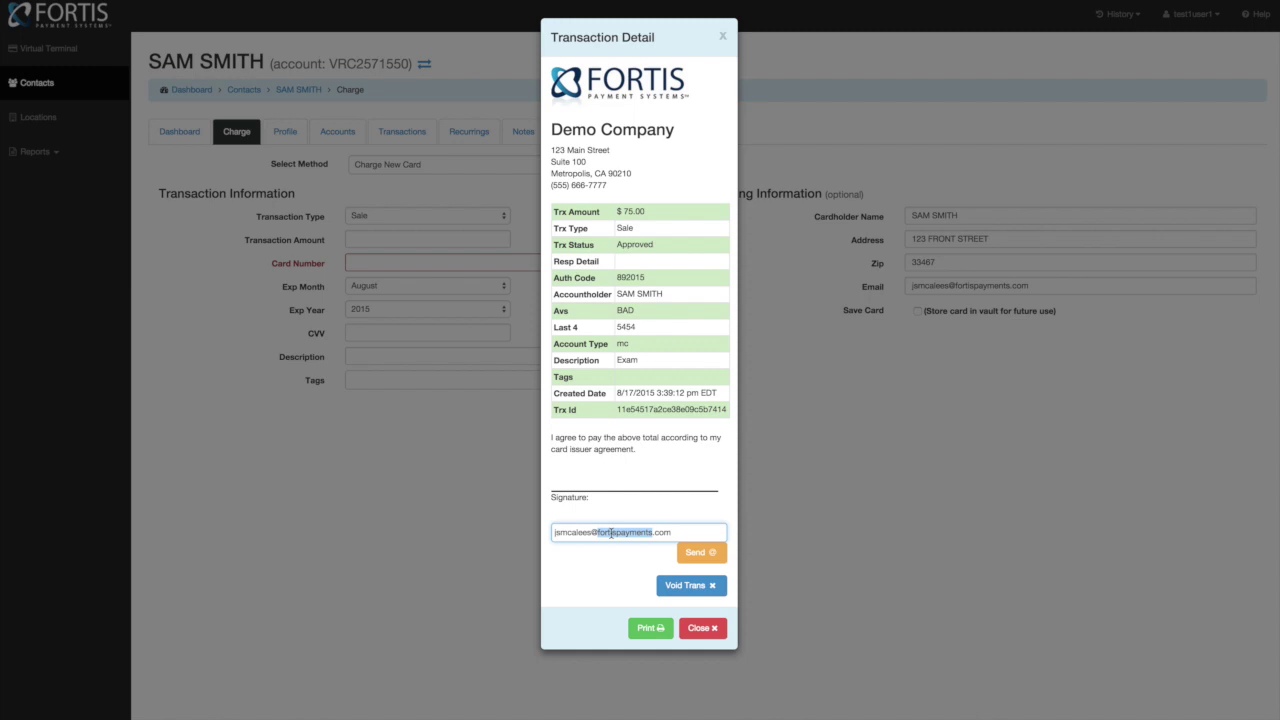
{"action": "double_click", "coordinate": [578, 532]}
{"action": "type", "text": "chirc"}
Close the $75 receipt and open the Add Account form from the contact's dashboard.
{"action": "left_click", "coordinate": [697, 628]}
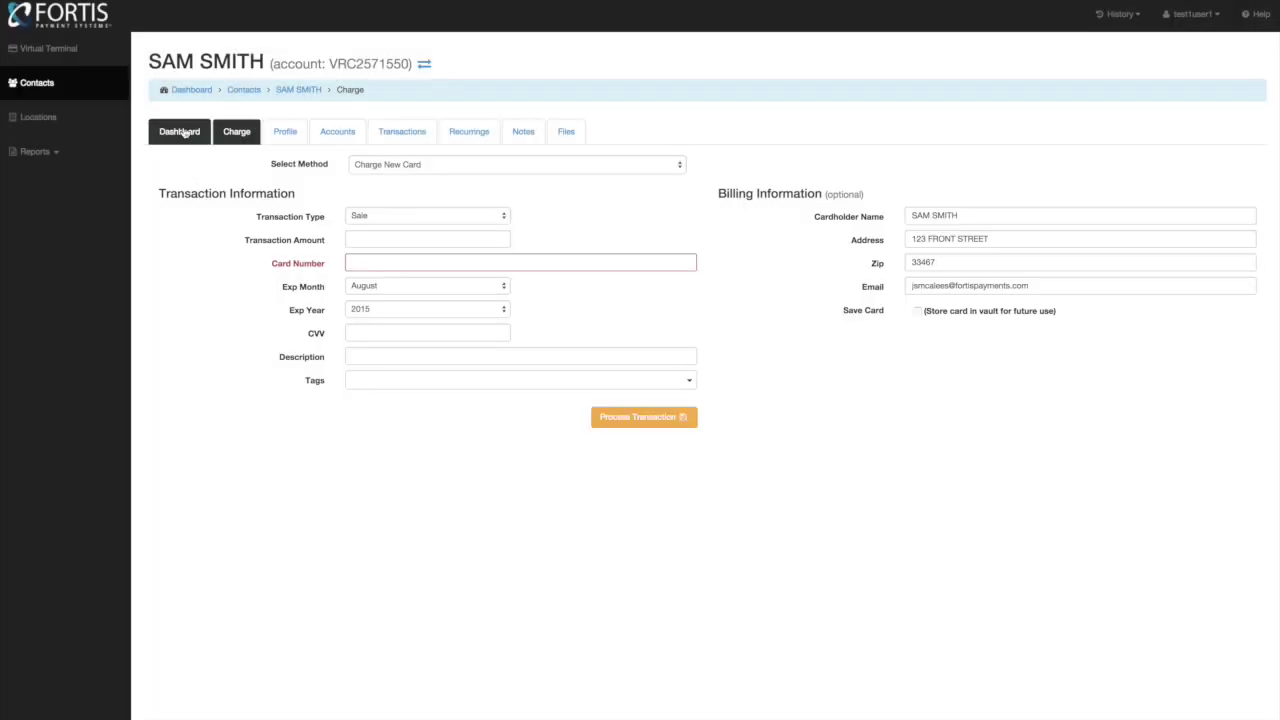
{"action": "left_click", "coordinate": [185, 132]}
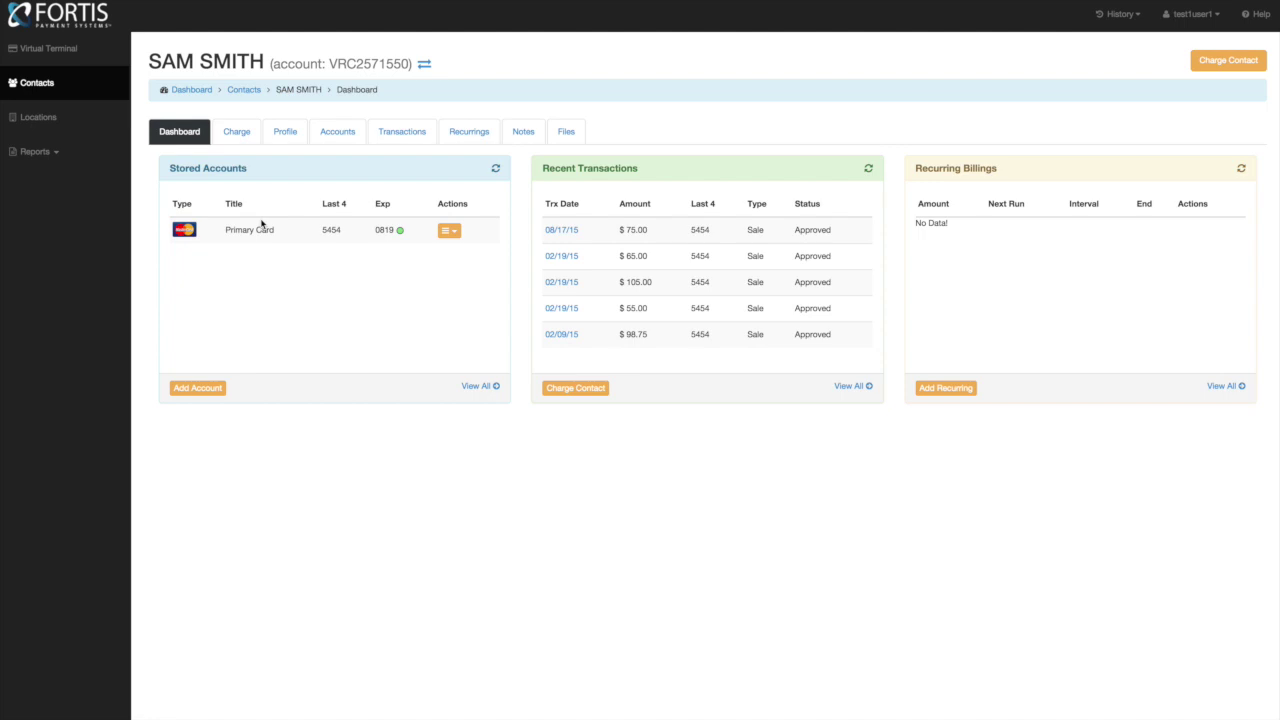
{"action": "left_click", "coordinate": [194, 390]}
{"action": "left_click", "coordinate": [196, 389]}
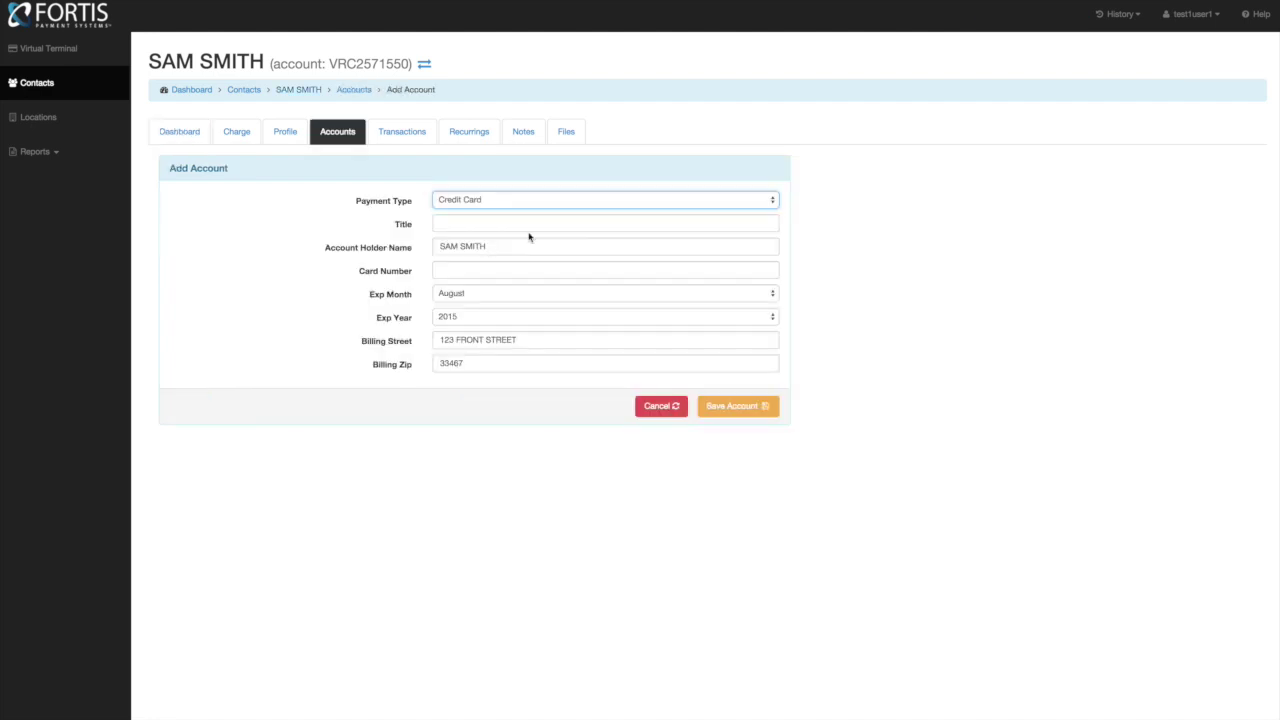
Look through the Payment Type choices, keeping Credit Card, and try the card number and title fields.
{"action": "left_click", "coordinate": [466, 202]}
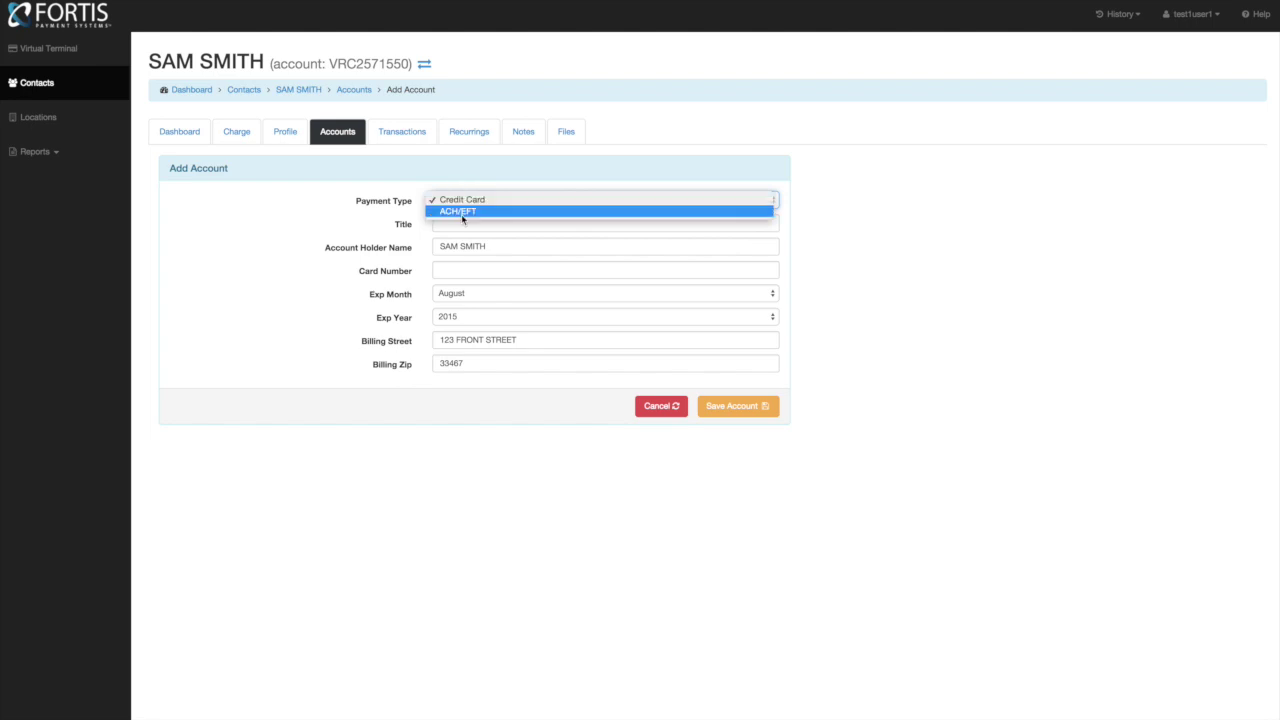
{"action": "left_click", "coordinate": [377, 197]}
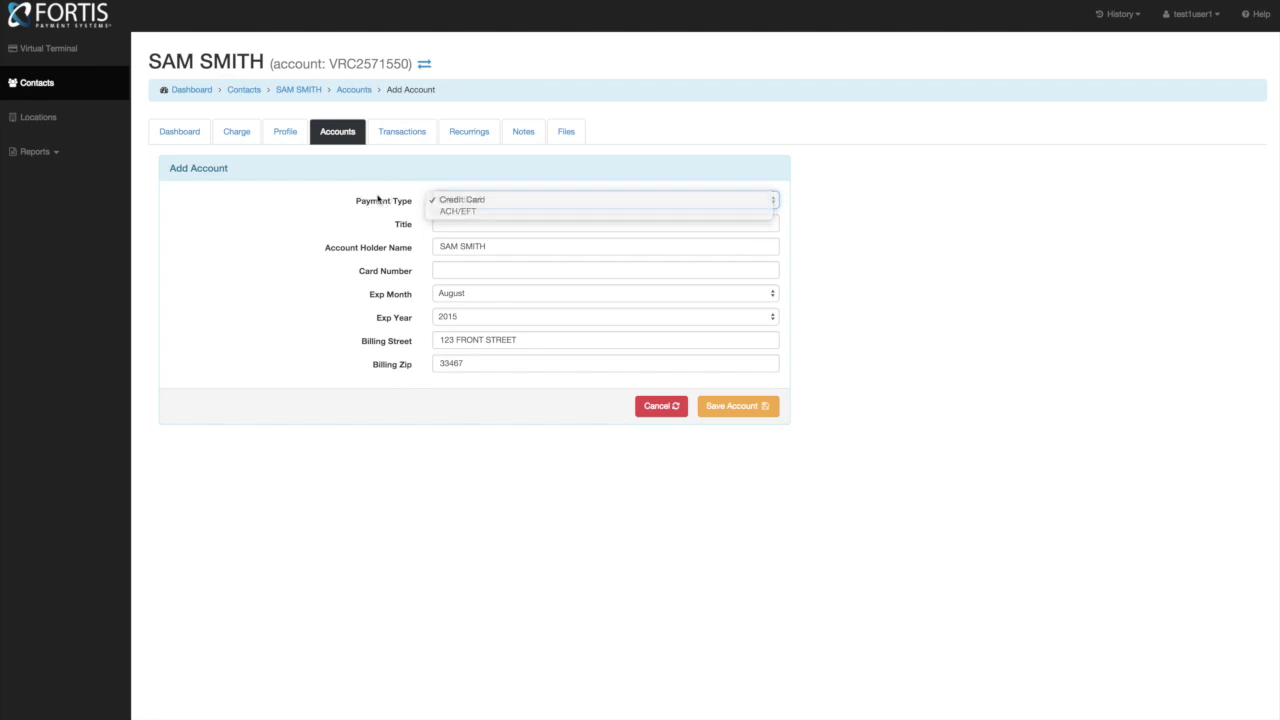
{"action": "left_click", "coordinate": [454, 268]}
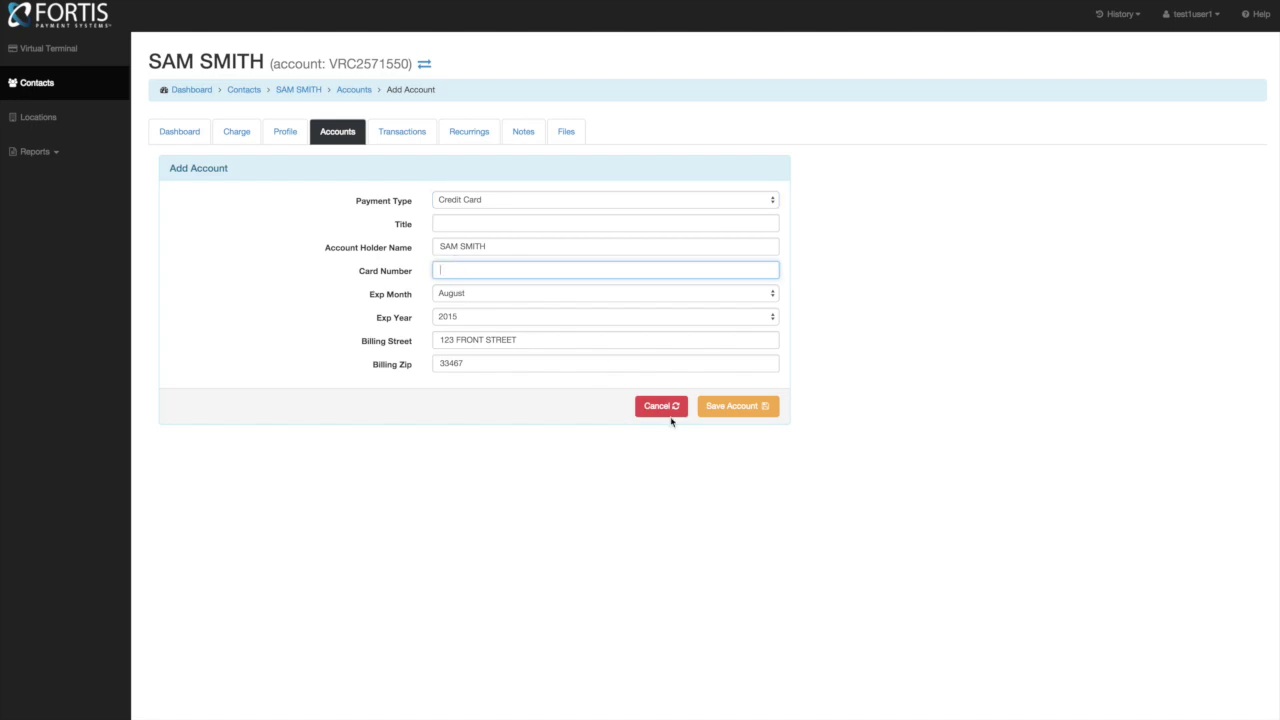
{"action": "left_click", "coordinate": [440, 222]}
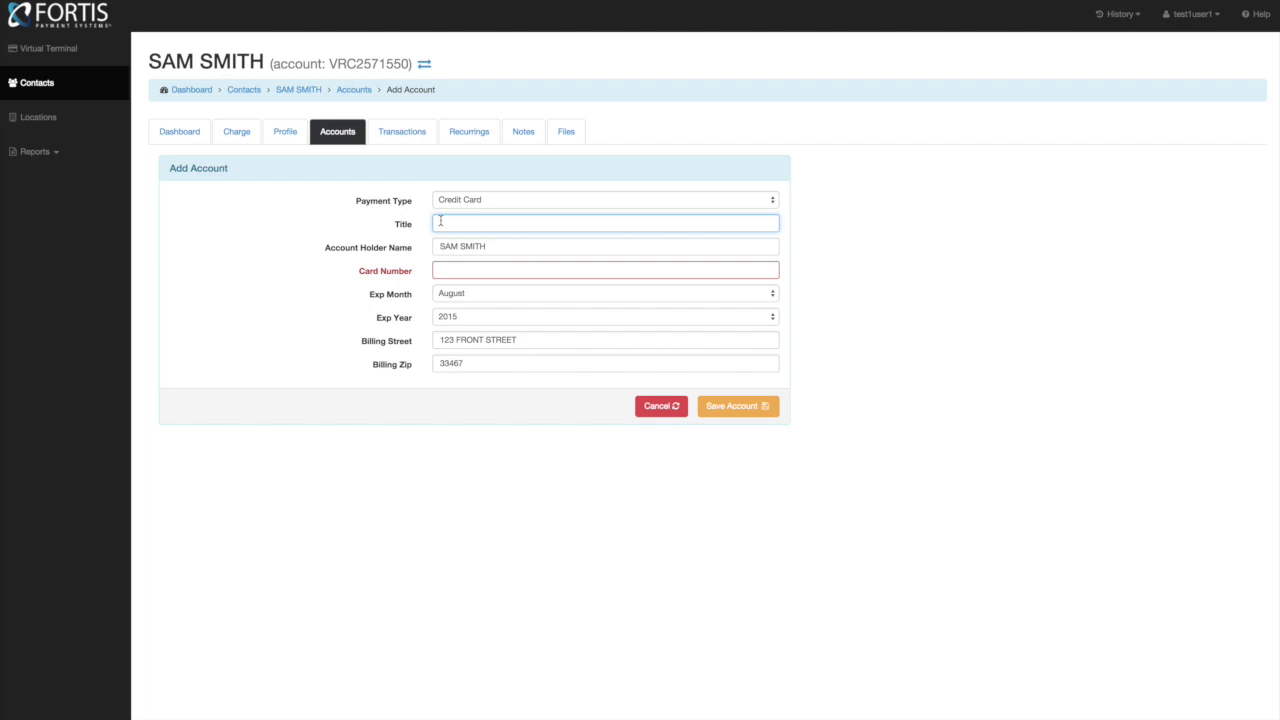
{"action": "left_click", "coordinate": [462, 202]}
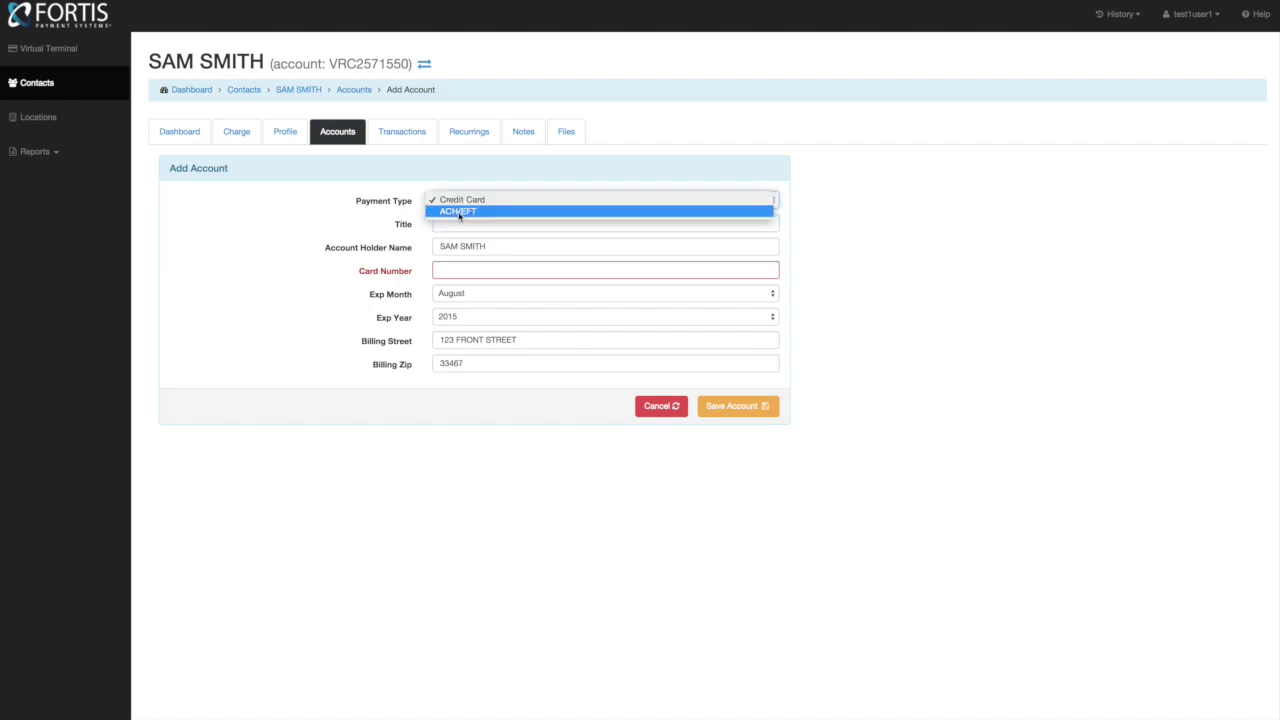
Switch the new account to ACH/EFT and keep it as a Personal account.
{"action": "left_click", "coordinate": [459, 212]}
{"action": "left_click", "coordinate": [455, 225]}
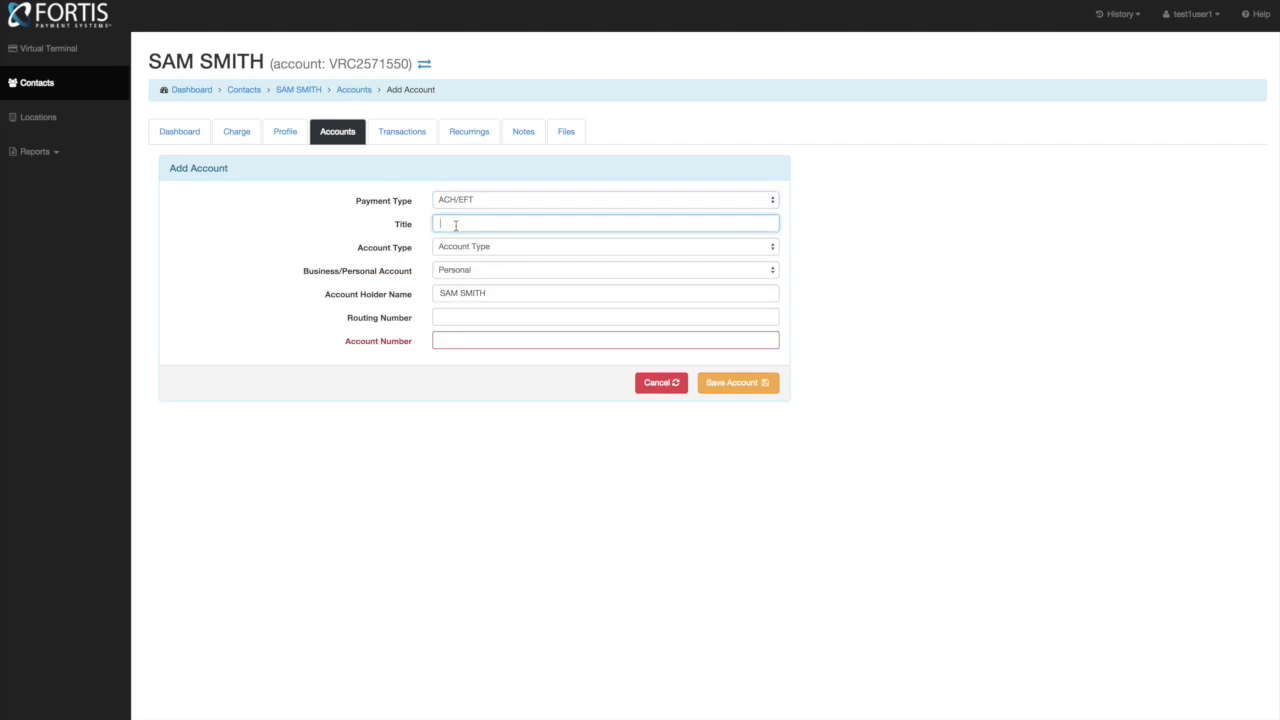
{"action": "left_click", "coordinate": [455, 247]}
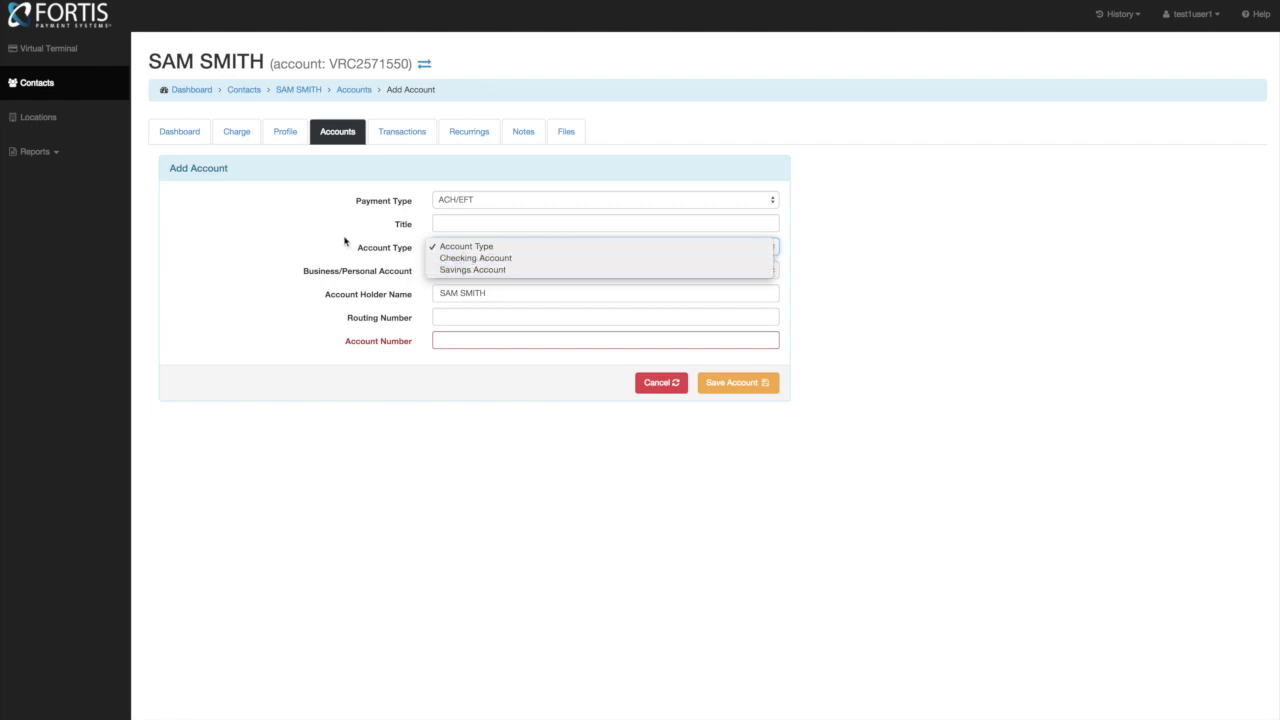
{"action": "left_click", "coordinate": [344, 241]}
{"action": "left_click", "coordinate": [467, 277]}
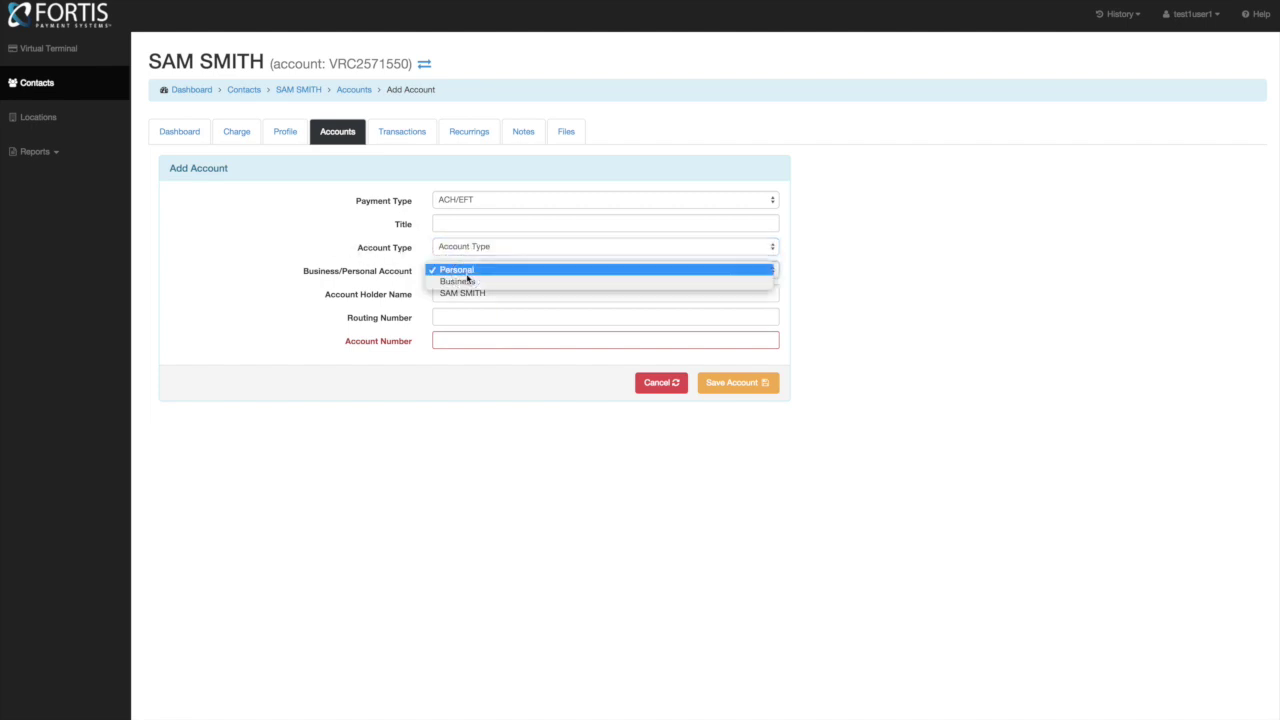
{"action": "left_click", "coordinate": [370, 271]}
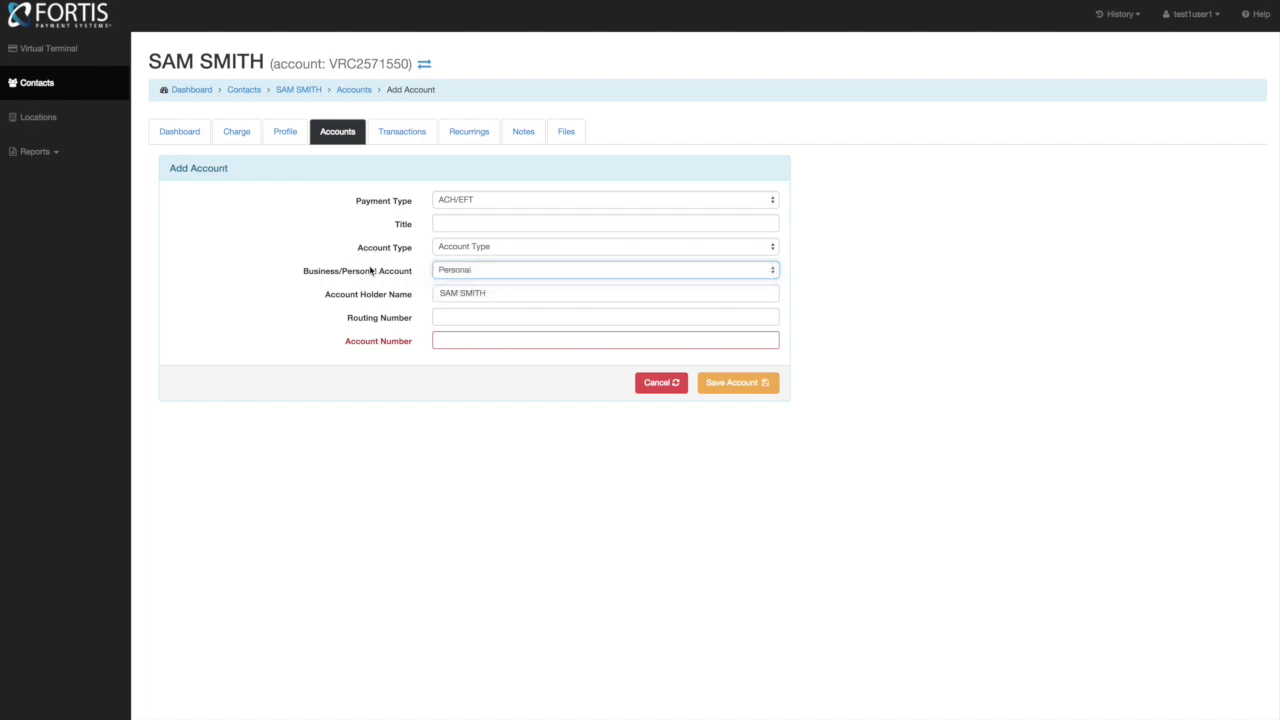
Pick Wells Fargo routing number 053000183, enter an account number, then cancel the form.
{"action": "left_click", "coordinate": [459, 320]}
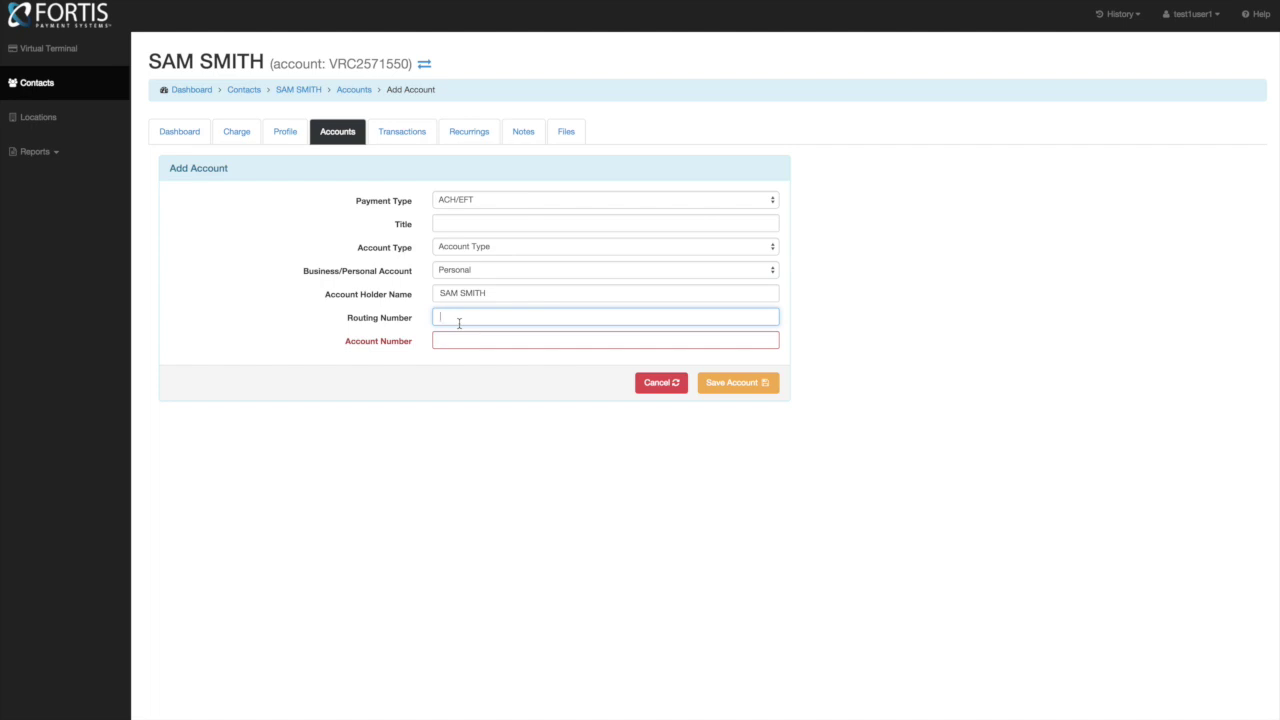
{"action": "type", "text": "053"}
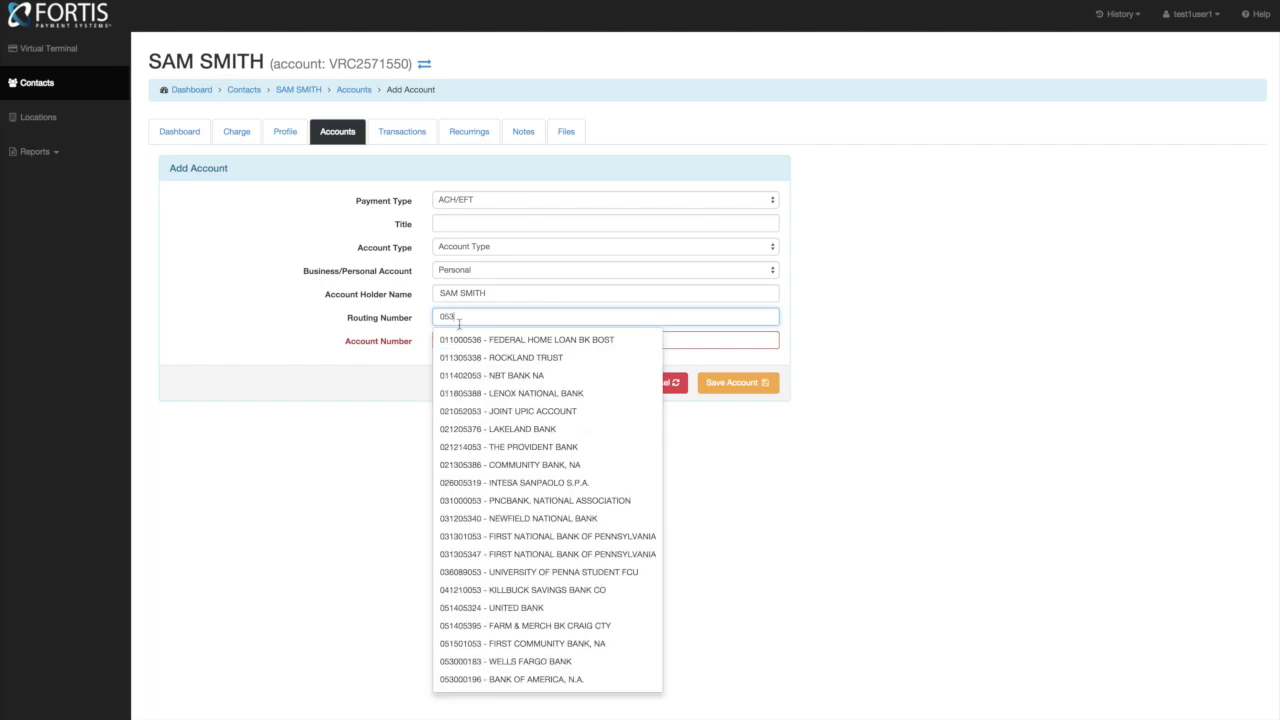
{"action": "type", "text": "00"}
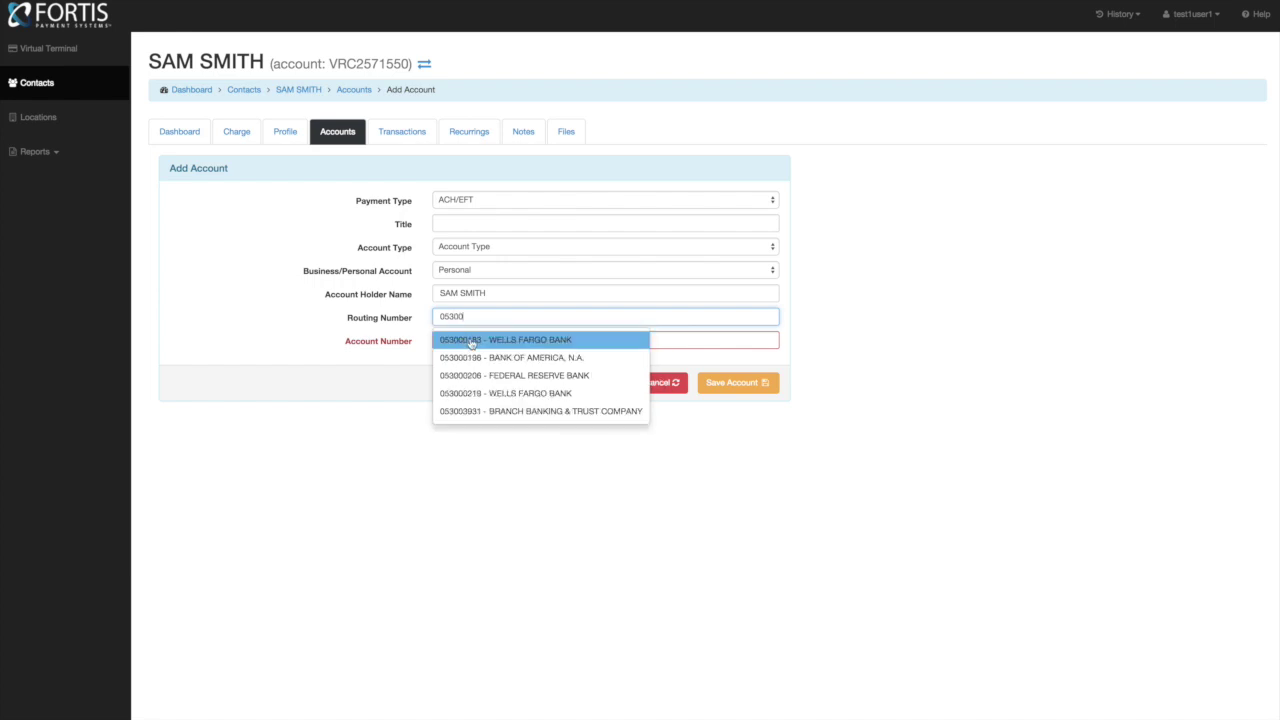
{"action": "left_click", "coordinate": [470, 341]}
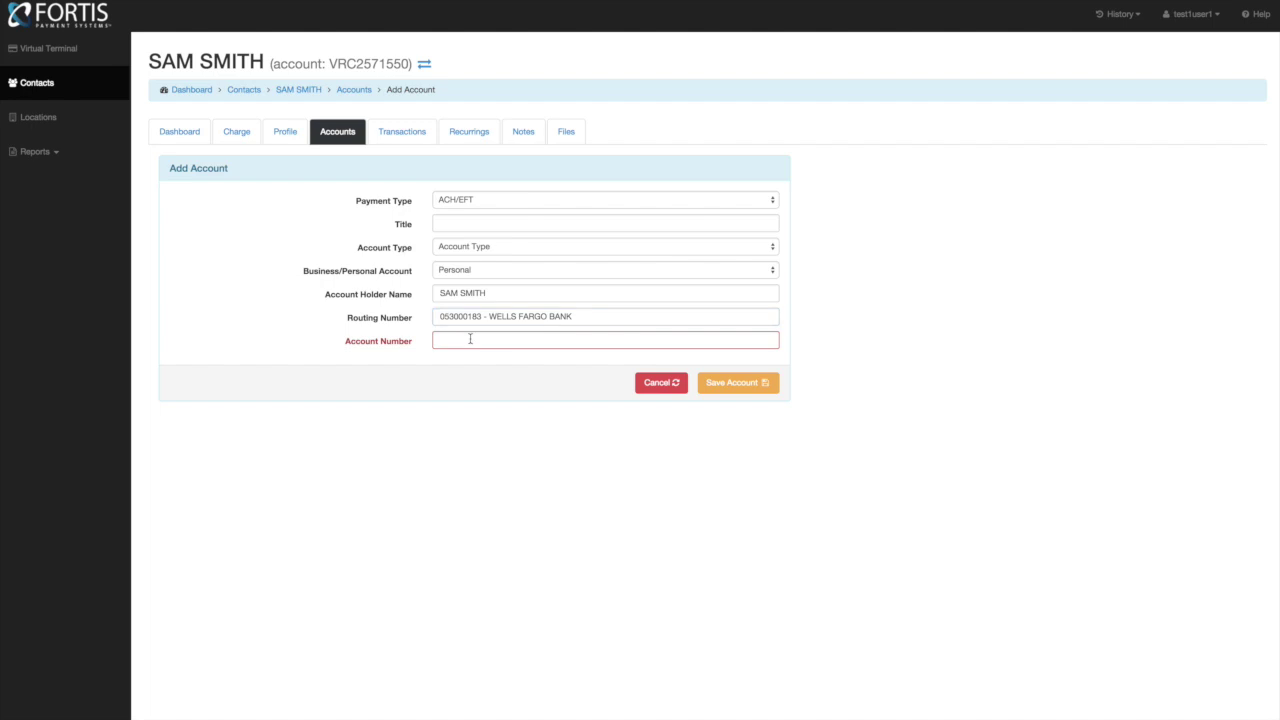
{"action": "left_click", "coordinate": [470, 339]}
{"action": "type", "text": "101"}
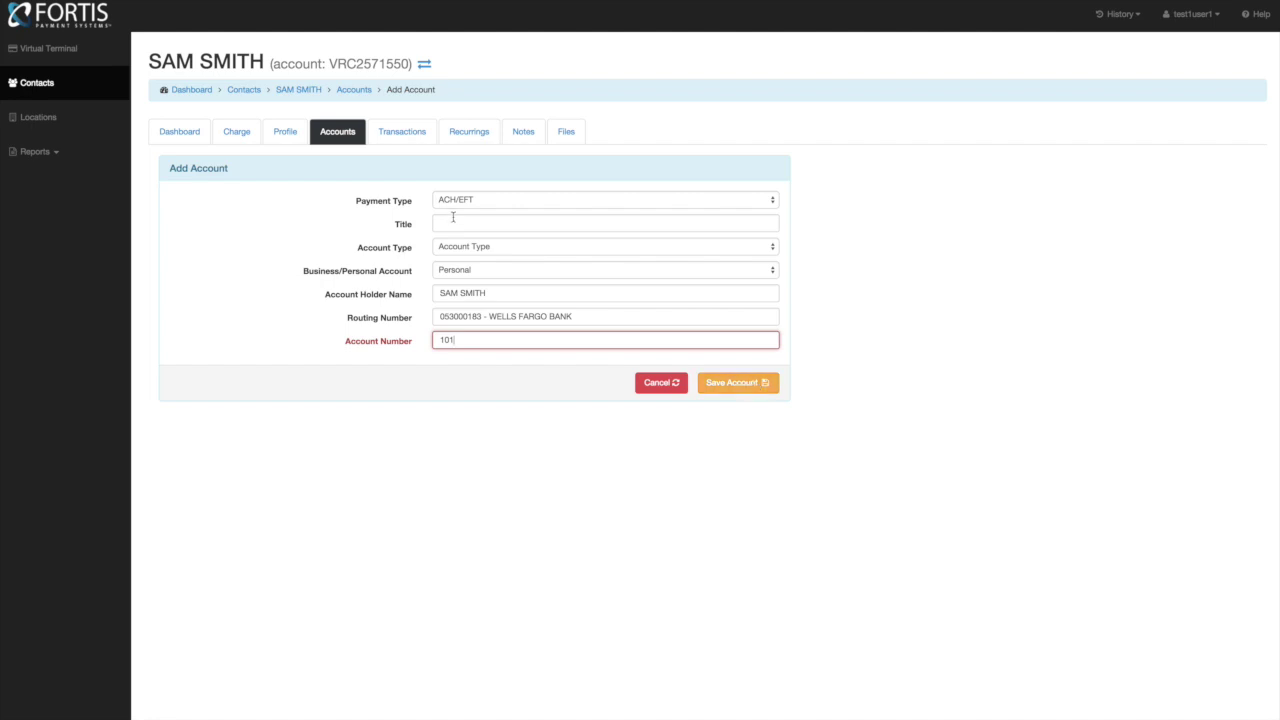
{"action": "left_click", "coordinate": [661, 386]}
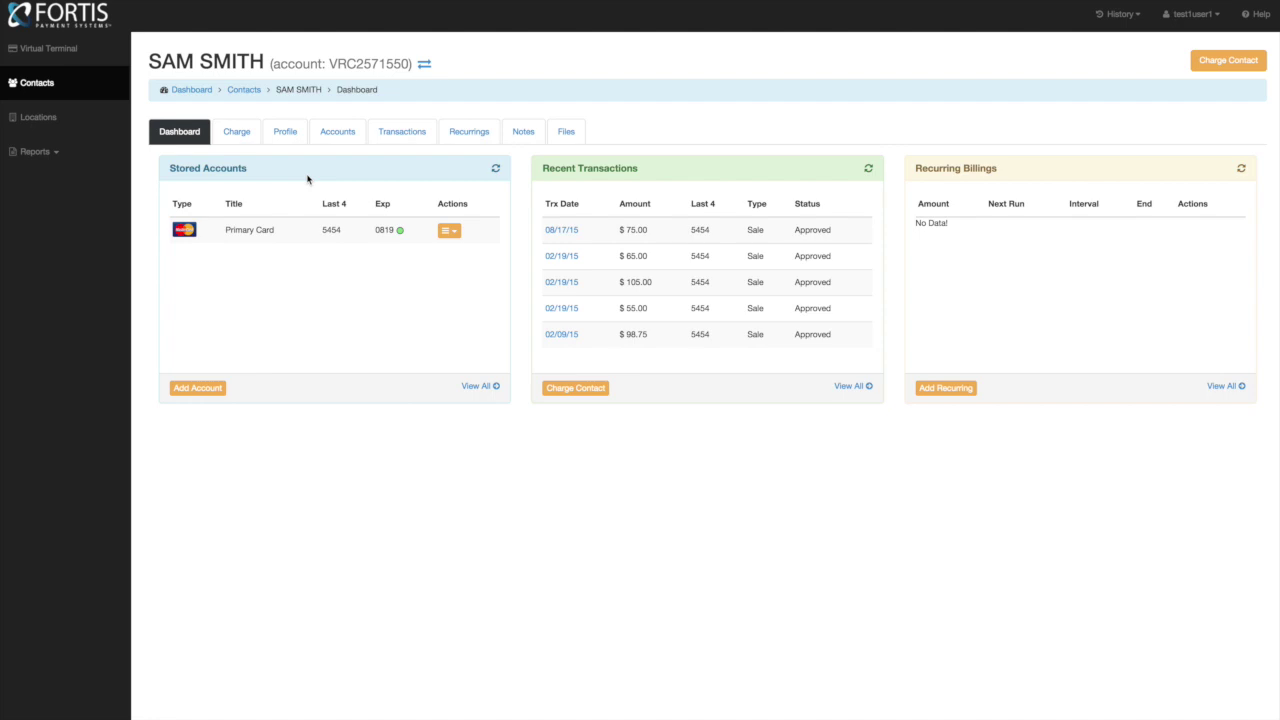
Show the Actions dropdown for the stored Primary Card expiring 08/19.
{"action": "left_click", "coordinate": [452, 234]}
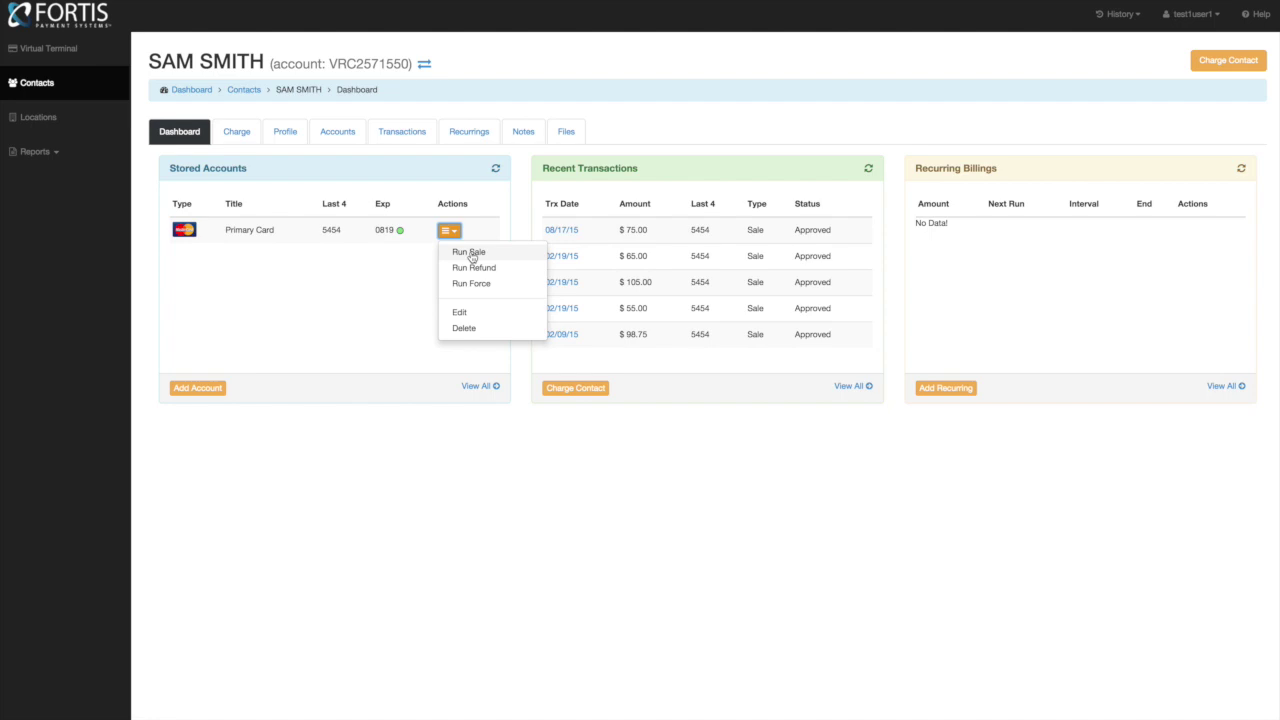
Run a $95 sale tagged exam on the stored Primary Card and process it.
{"action": "left_click", "coordinate": [470, 252]}
{"action": "left_click", "coordinate": [682, 165]}
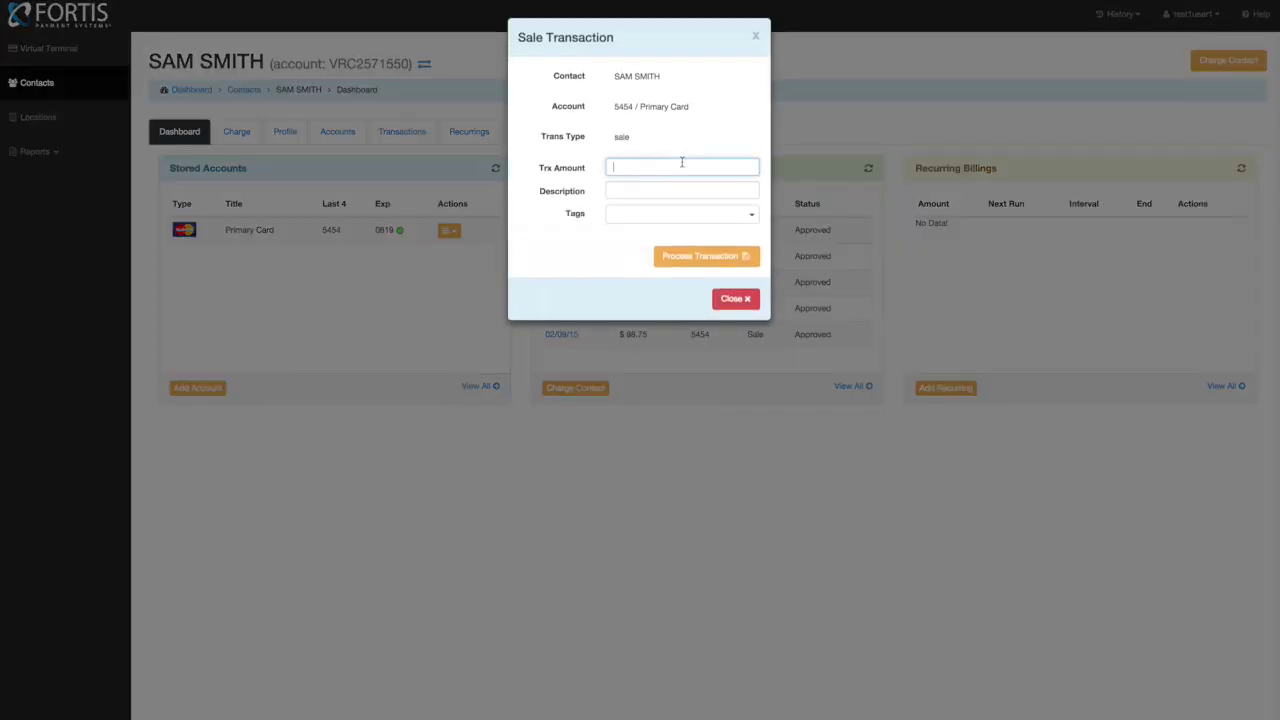
{"action": "type", "text": "95"}
{"action": "left_click", "coordinate": [679, 190]}
{"action": "left_click", "coordinate": [636, 219]}
{"action": "left_click", "coordinate": [621, 240]}
{"action": "left_click", "coordinate": [566, 245]}
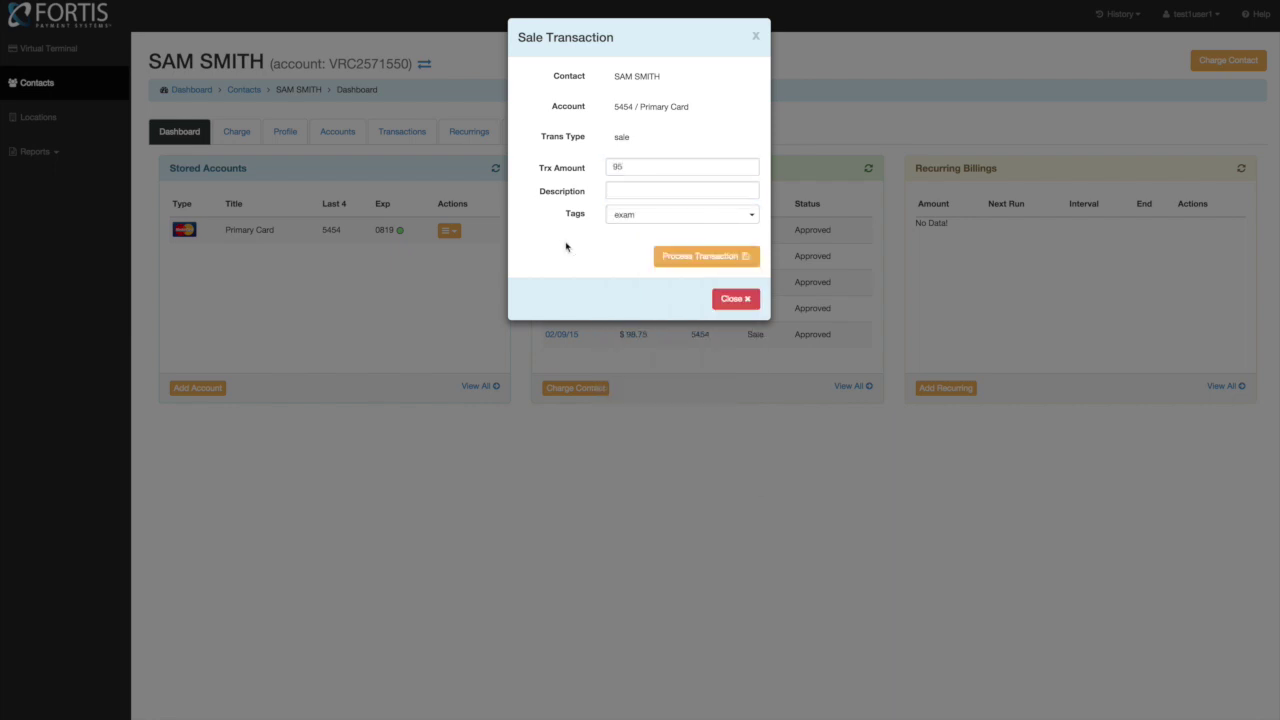
{"action": "left_click", "coordinate": [729, 260]}
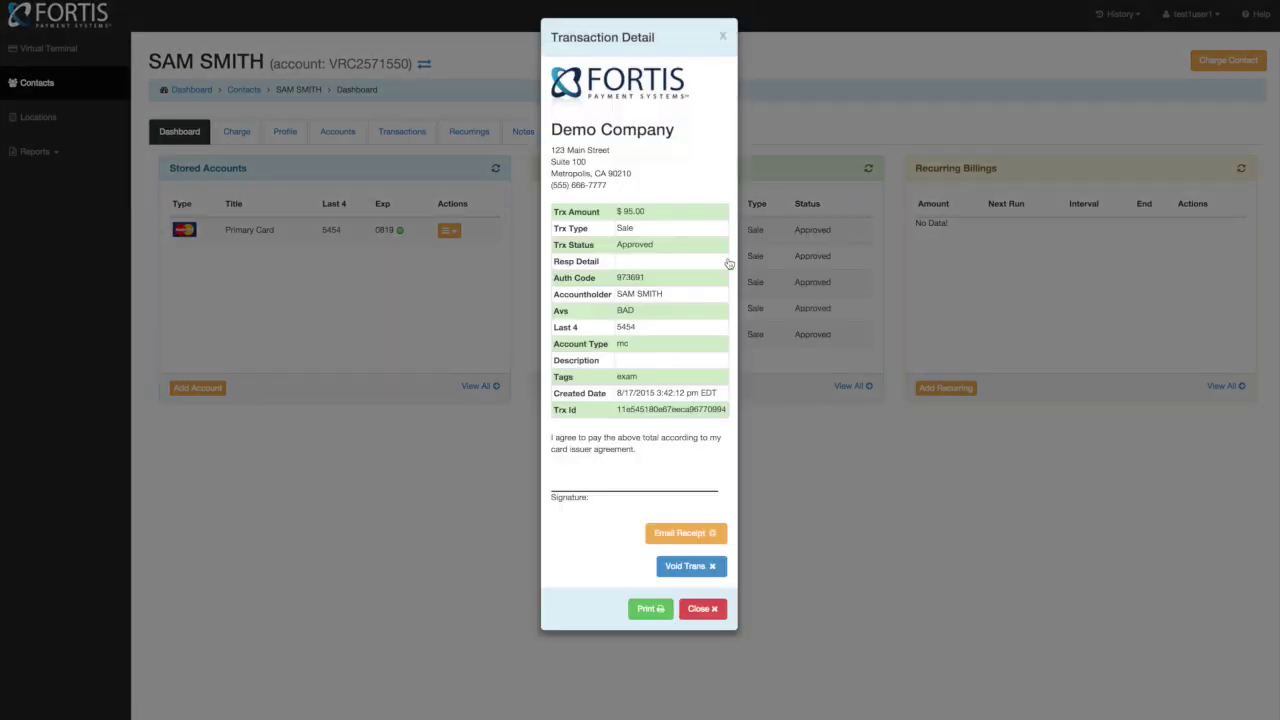
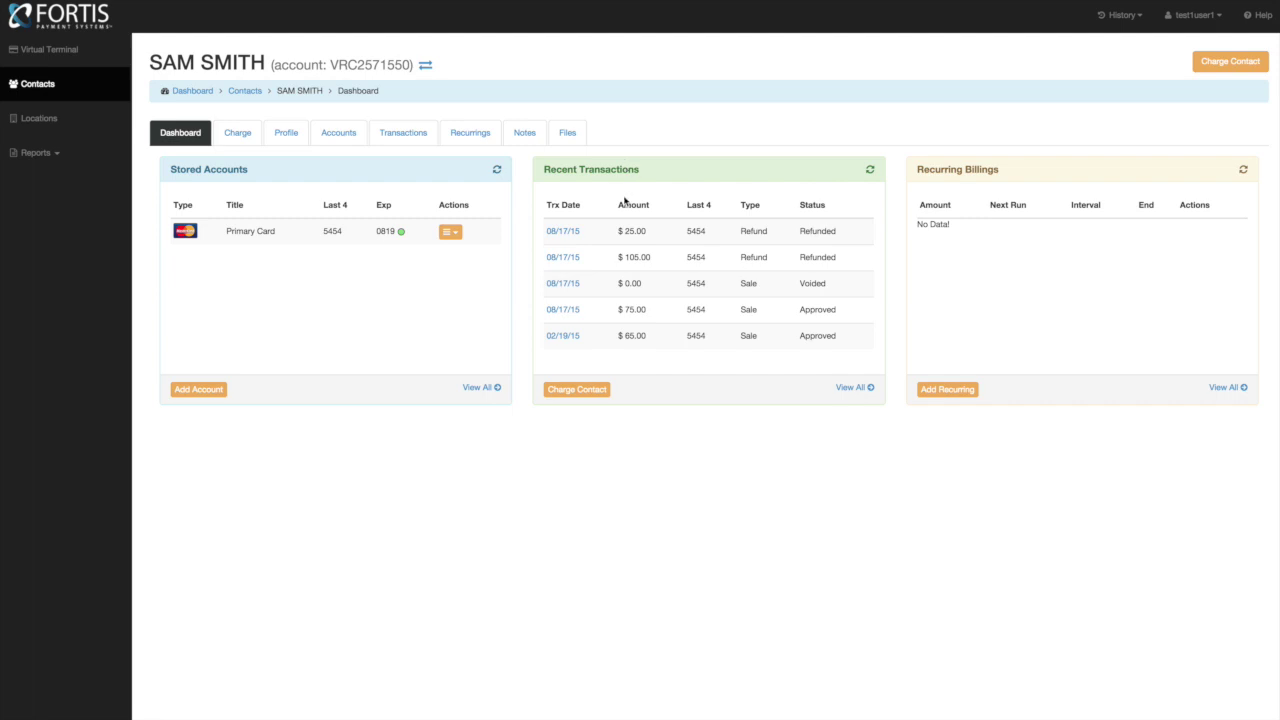
Open the contact's full transaction list with 12 results totalling $574.75.
{"action": "left_click_drag", "start_coordinate": [543, 170], "coordinate": [851, 336]}
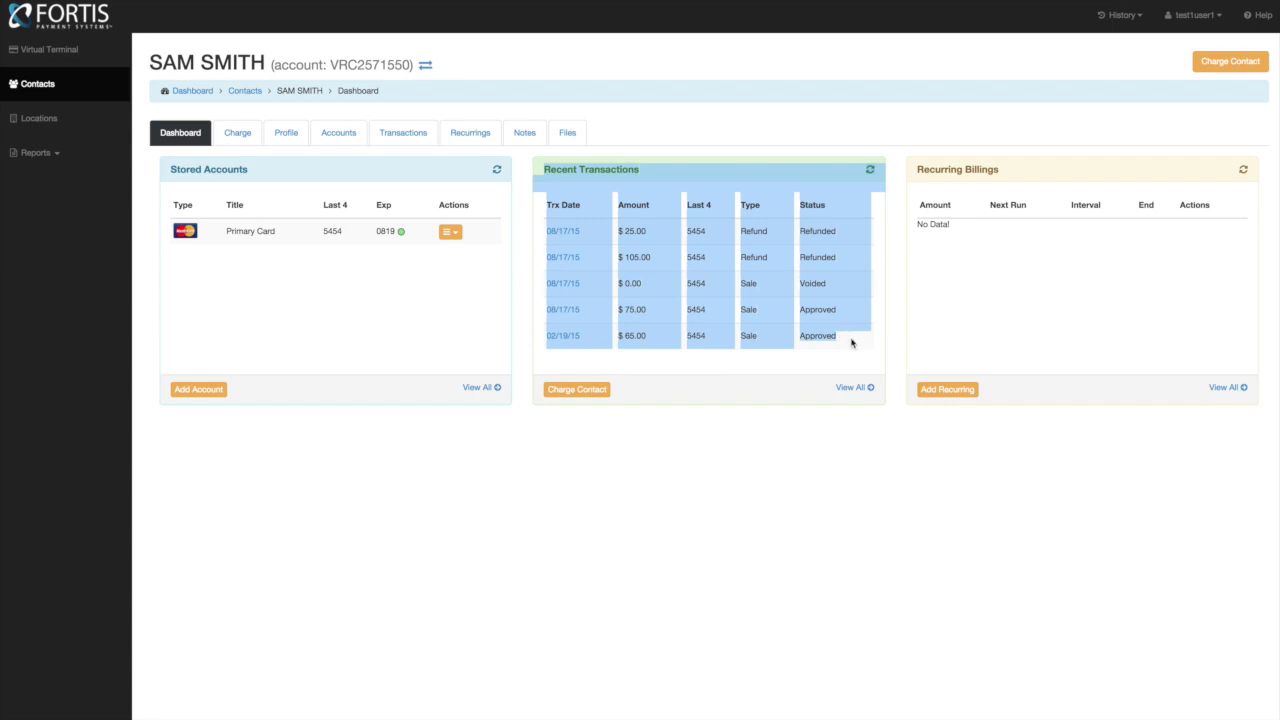
{"action": "left_click", "coordinate": [851, 343]}
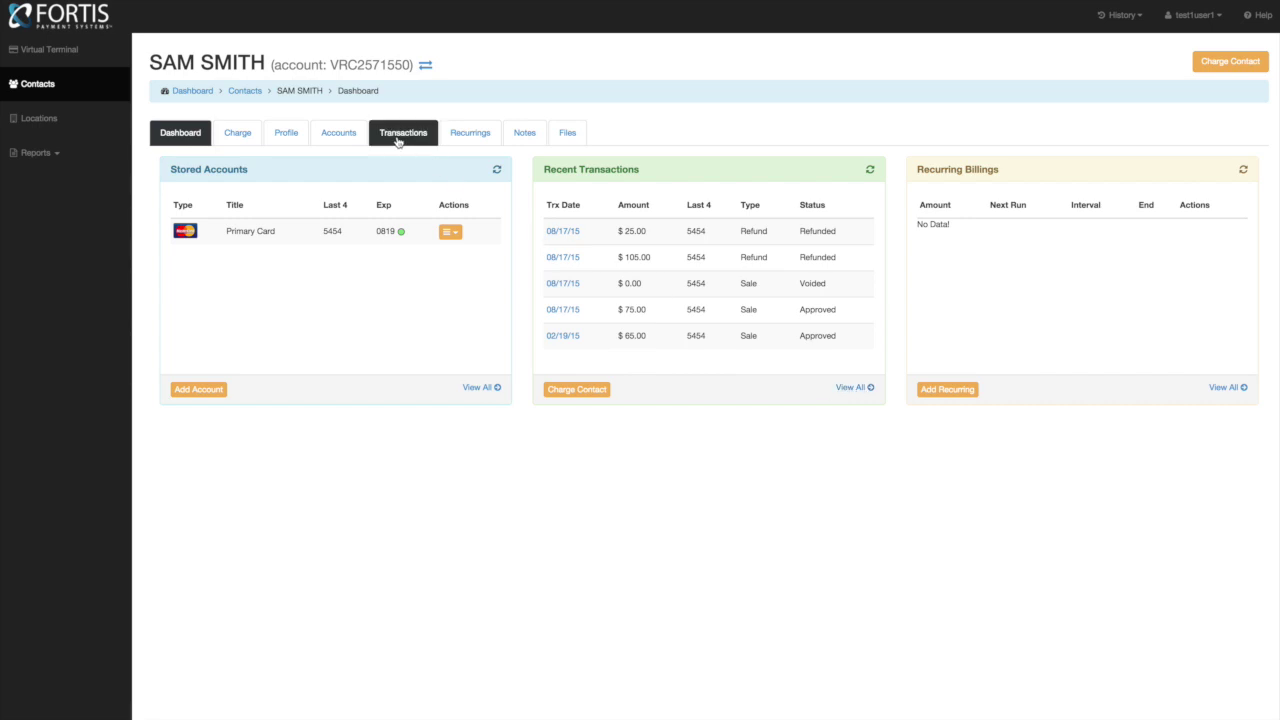
{"action": "left_click", "coordinate": [849, 382]}
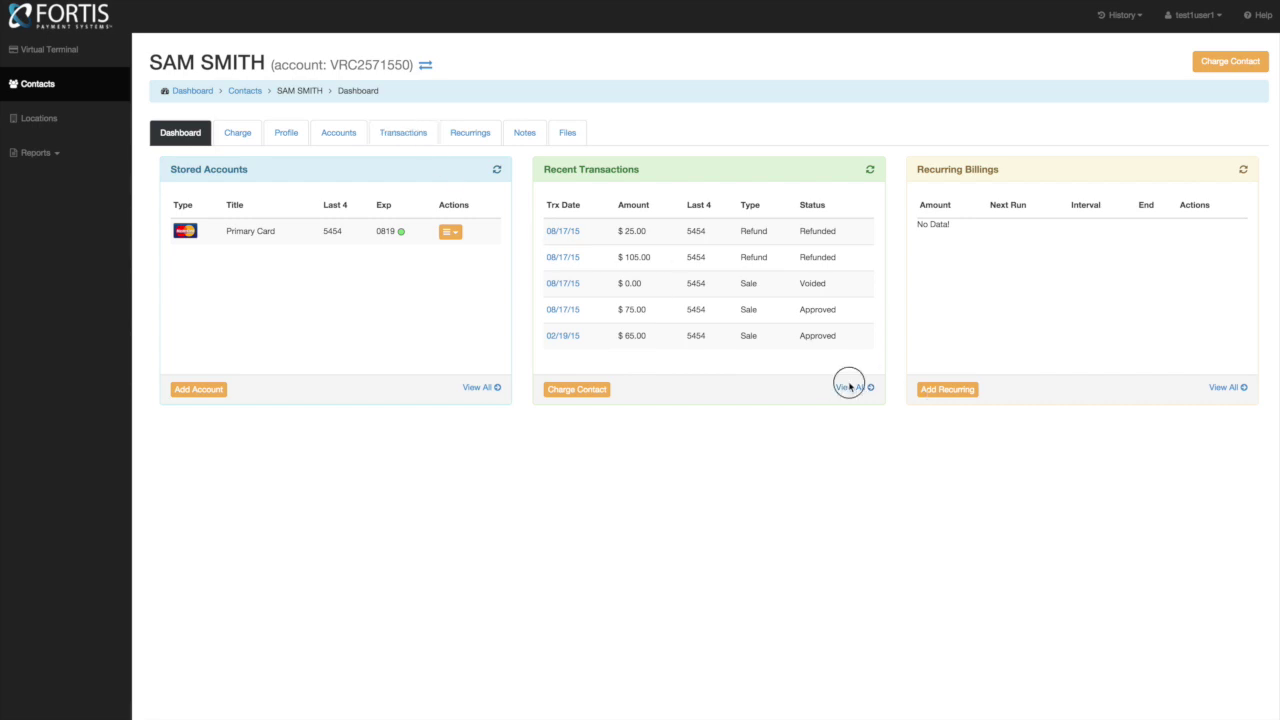
{"action": "left_click", "coordinate": [847, 388]}
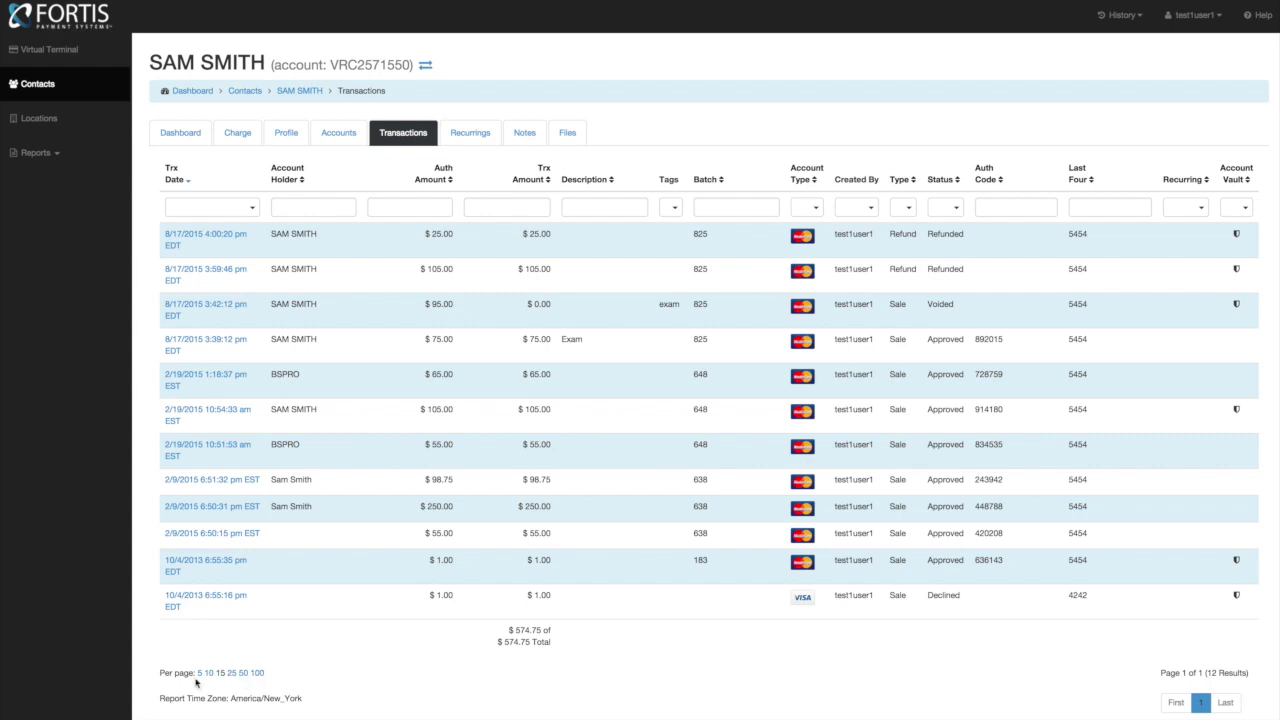
Show 100 transactions per page, check the Type and Account Vault filters, and open the 8/17/2015 $105.00 refund.
{"action": "left_click", "coordinate": [254, 676]}
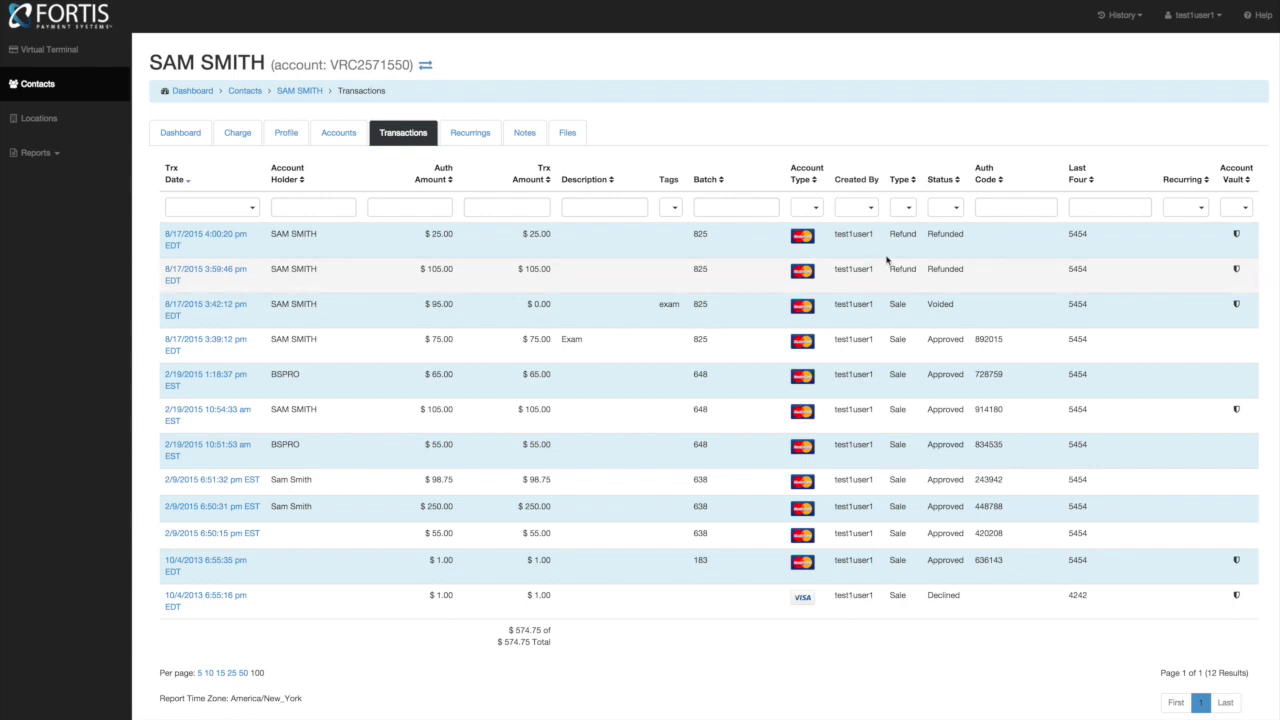
{"action": "left_click", "coordinate": [856, 211]}
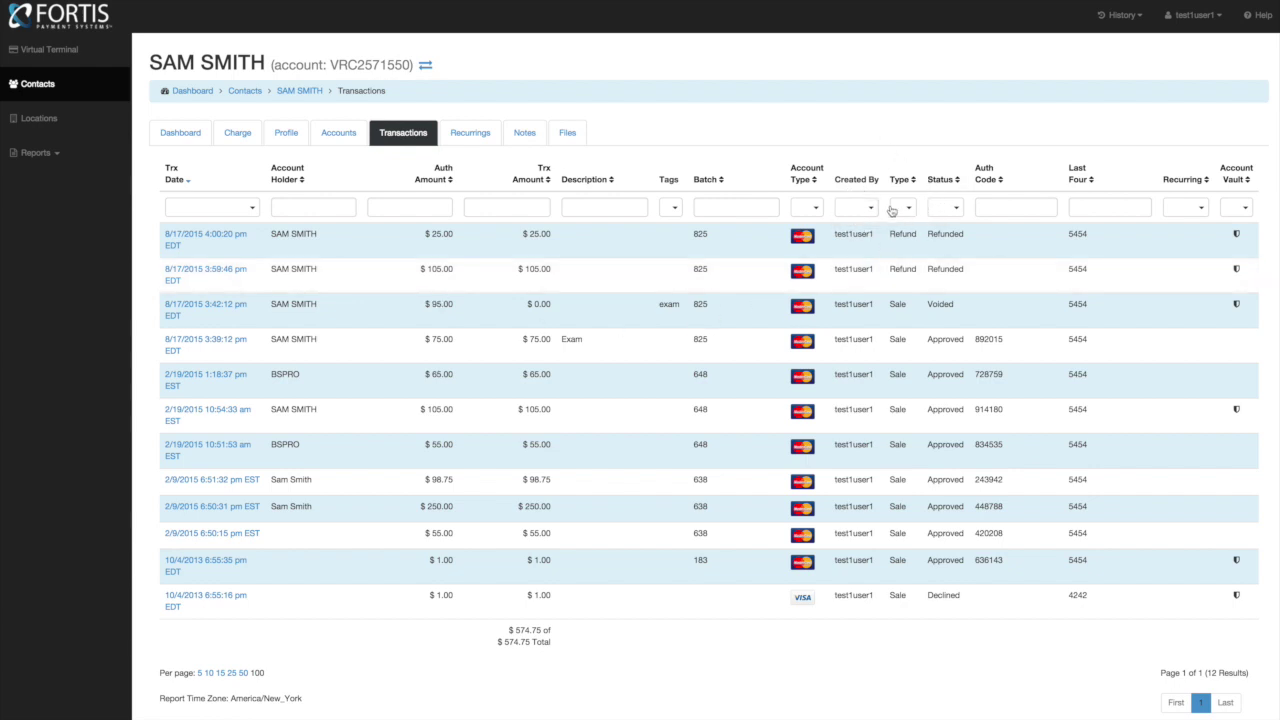
{"action": "left_click", "coordinate": [904, 211]}
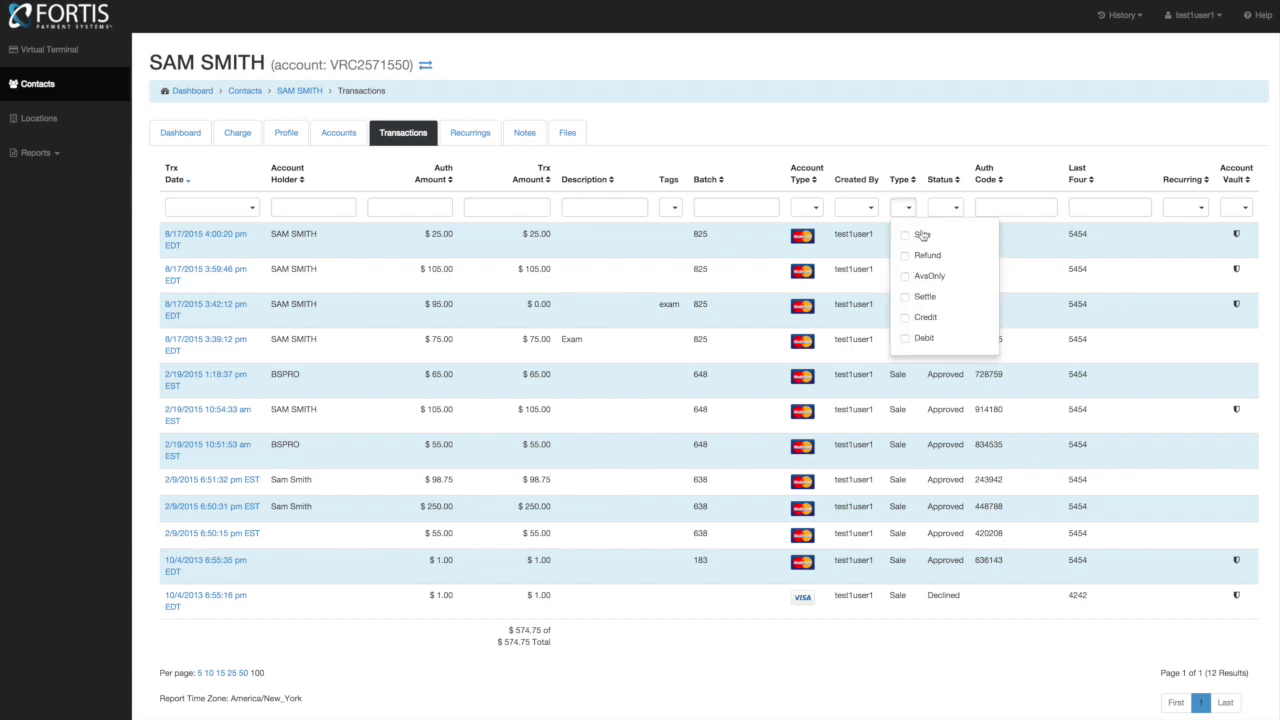
{"action": "left_click", "coordinate": [956, 137]}
{"action": "left_click", "coordinate": [1236, 209]}
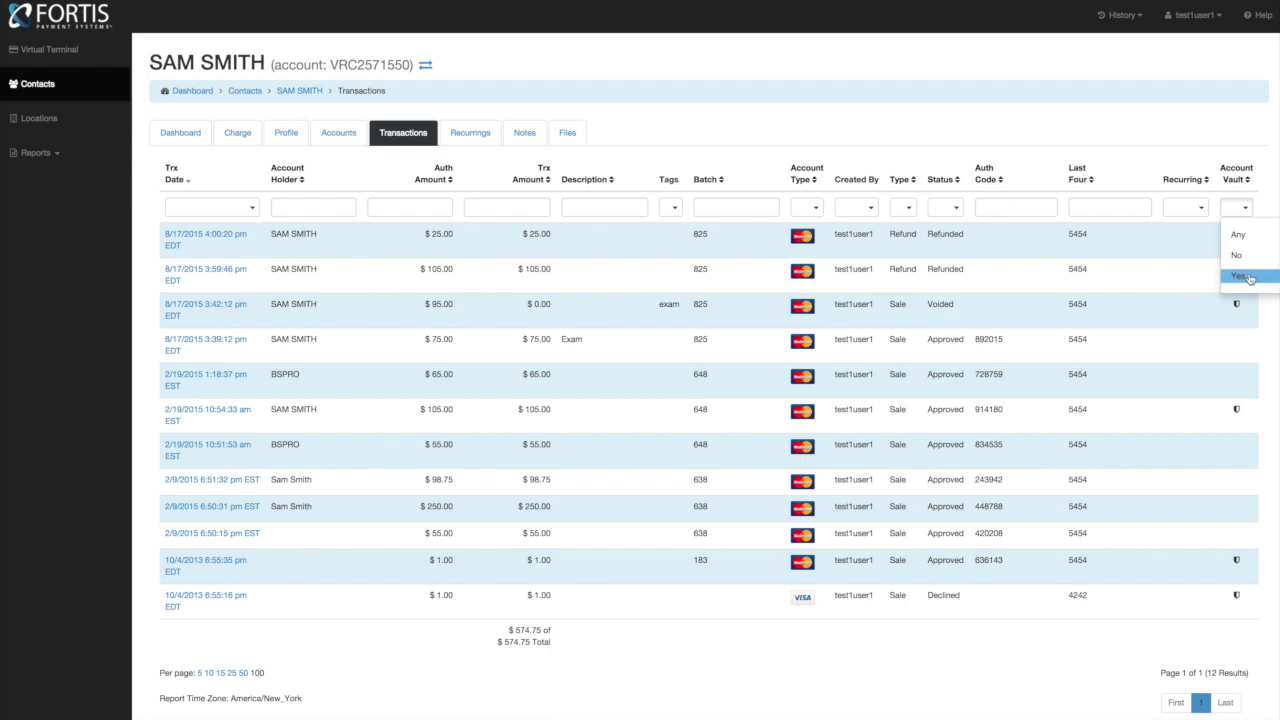
{"action": "left_click", "coordinate": [1210, 141]}
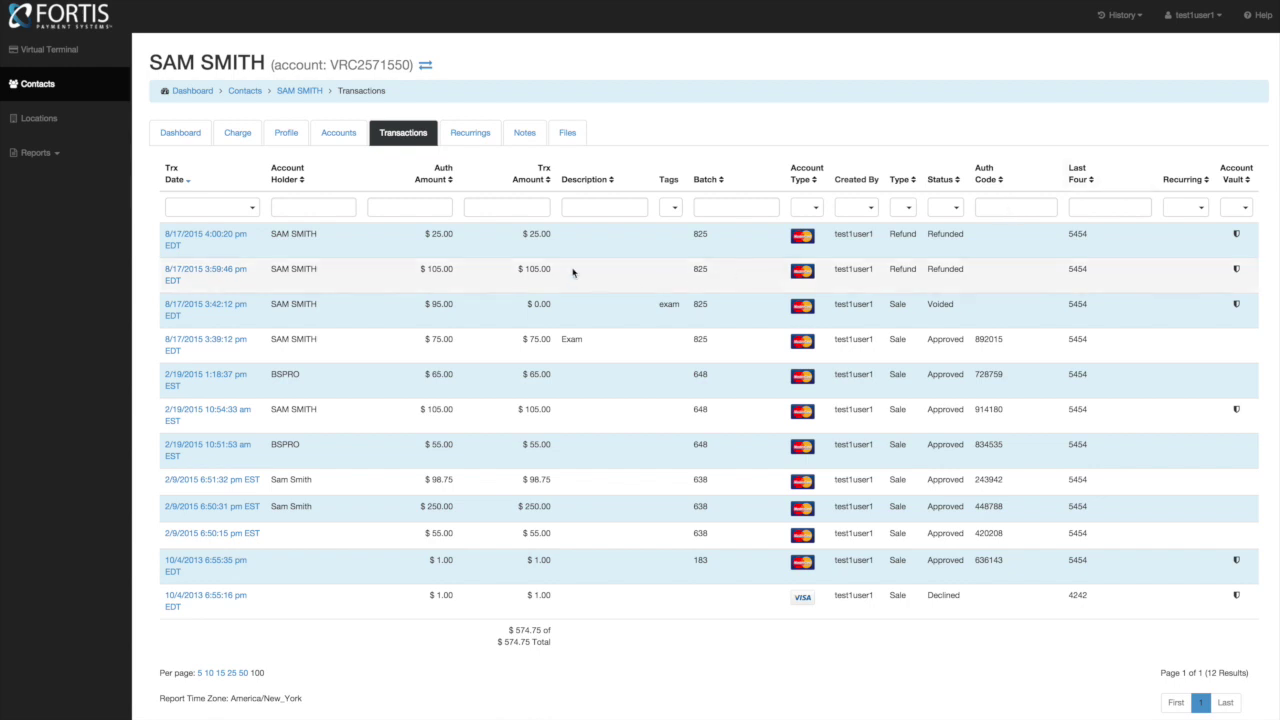
{"action": "left_click", "coordinate": [209, 276]}
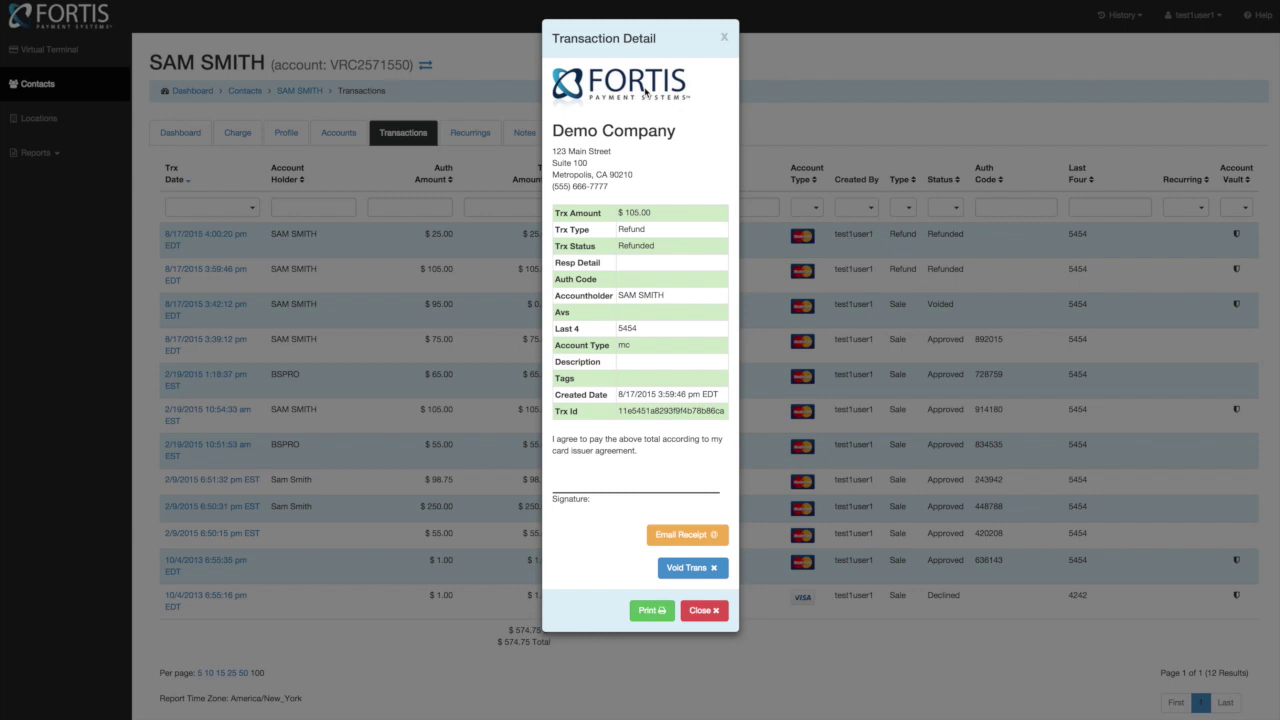
Review the refund receipt's company details and start an e-mailed receipt.
{"action": "left_click", "coordinate": [555, 133]}
{"action": "left_click_drag", "start_coordinate": [555, 133], "coordinate": [647, 196]}
{"action": "left_click", "coordinate": [607, 250]}
{"action": "left_click", "coordinate": [660, 536]}
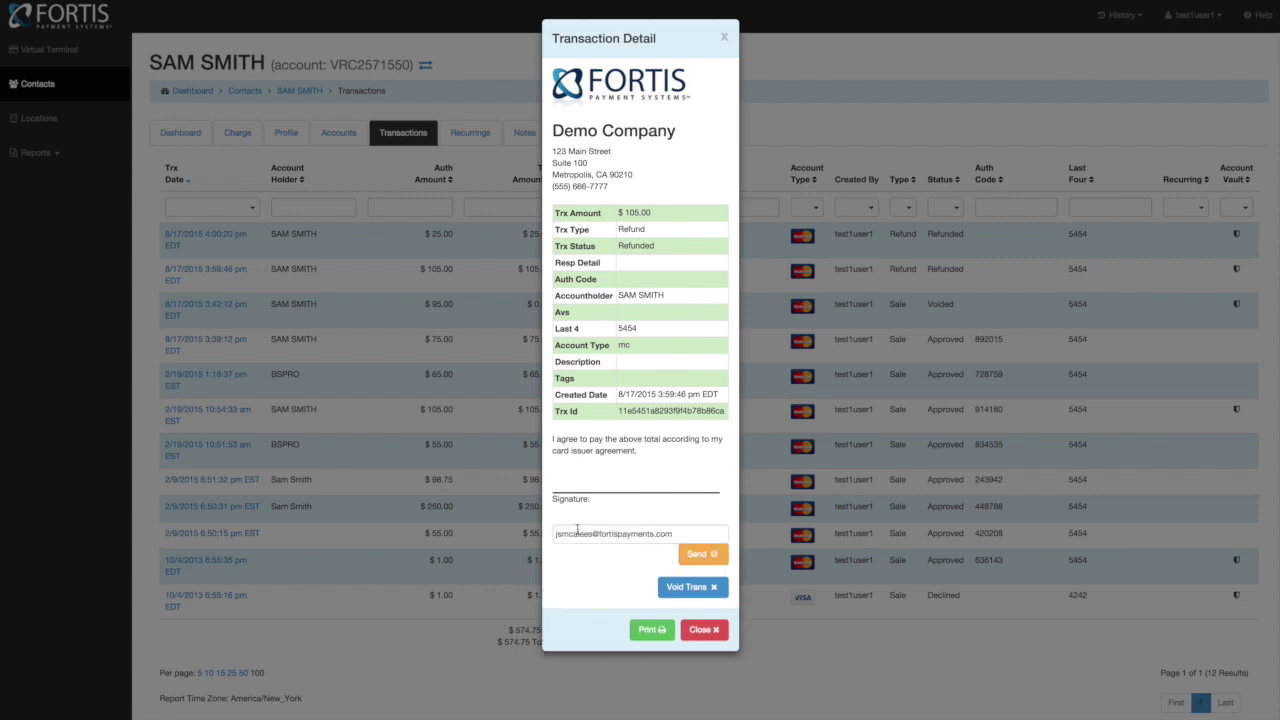
Replace the name part before the @ in the receipt's e-mail address with new text.
{"action": "left_click_drag", "start_coordinate": [556, 535], "coordinate": [683, 538]}
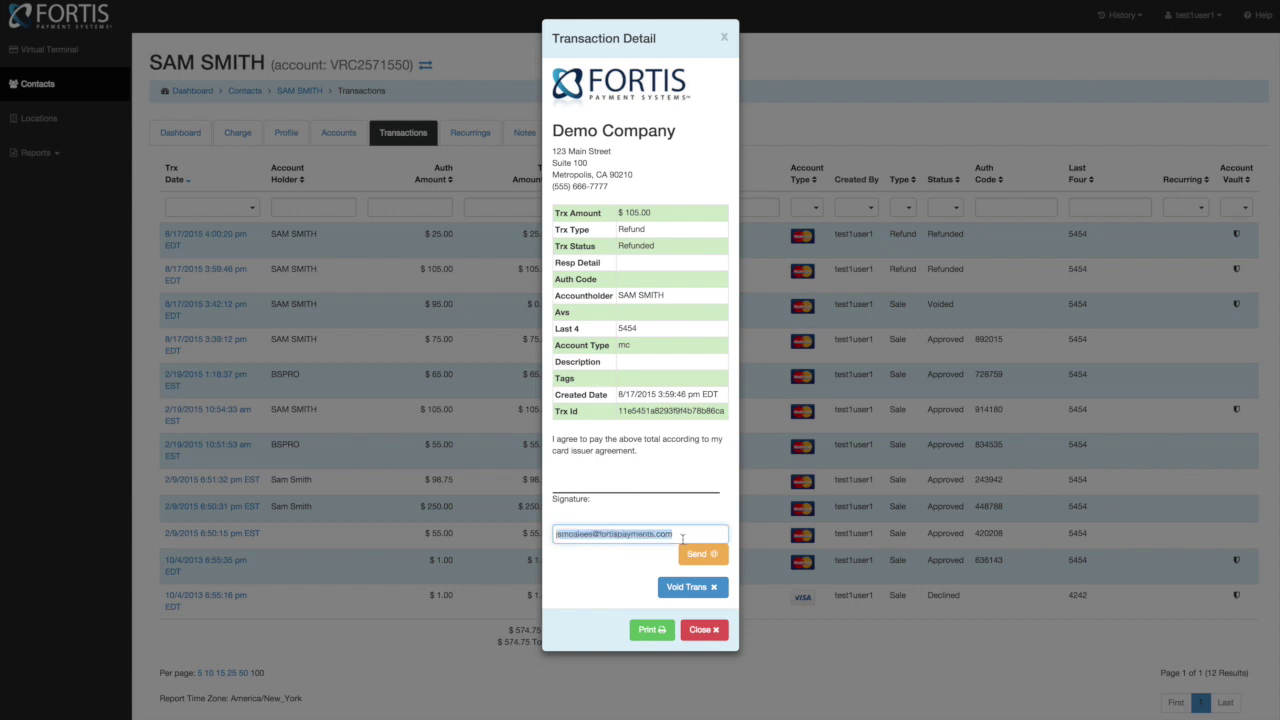
{"action": "double_click", "coordinate": [580, 534]}
{"action": "type", "text": "chio"}
{"action": "left_click", "coordinate": [568, 534]}
{"action": "type", "text": "r"}
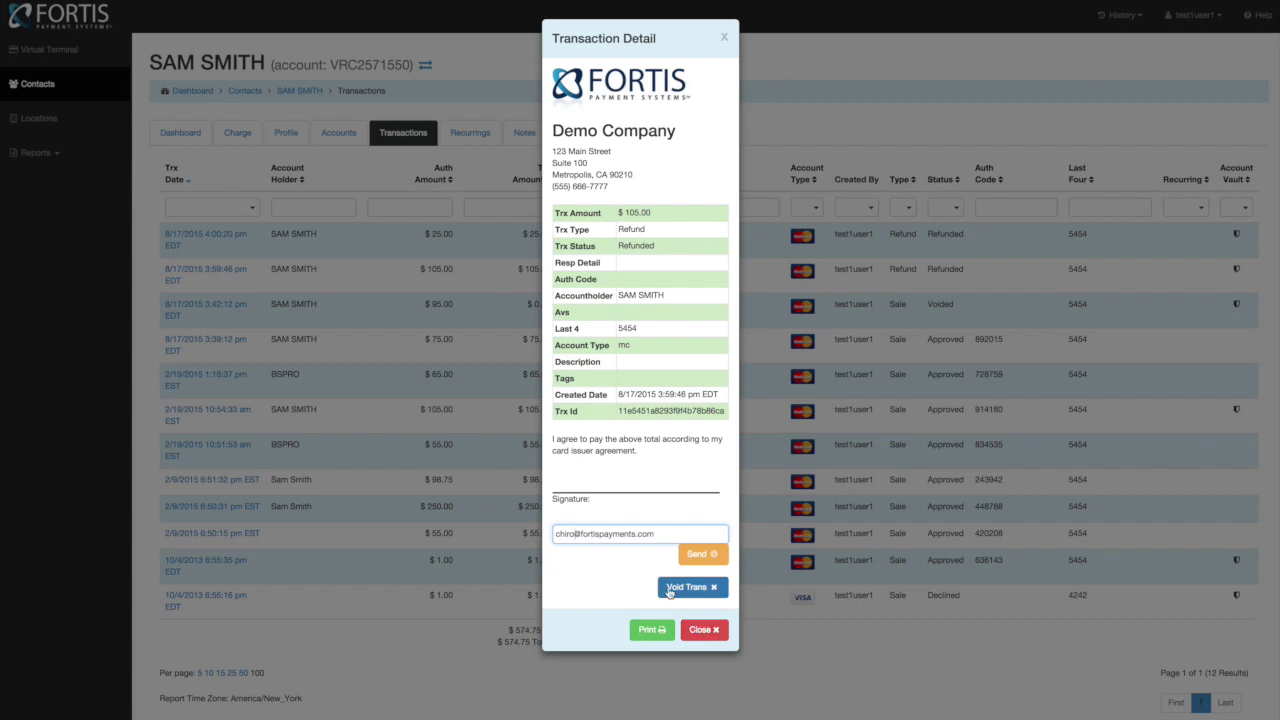
{"action": "left_click", "coordinate": [669, 591]}
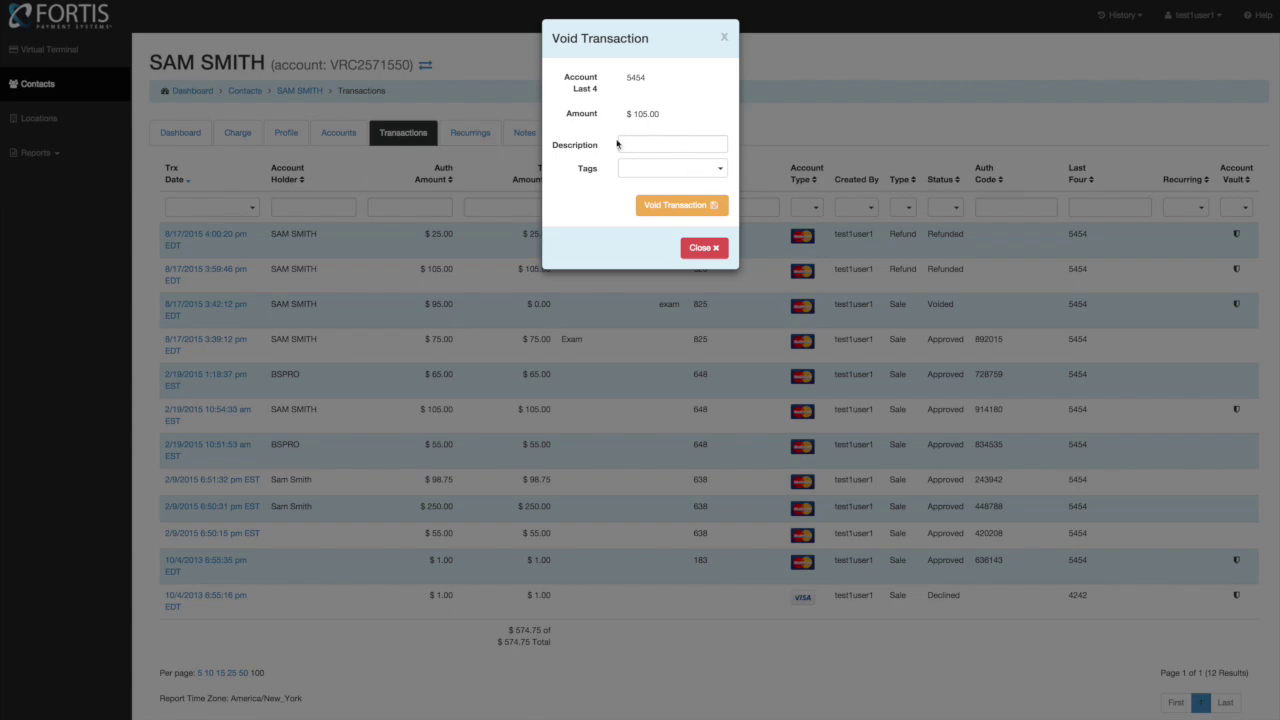
Void the $105.00 refund, close its details, and open the 2/9/2015 $98.75 sale.
{"action": "left_click", "coordinate": [650, 206]}
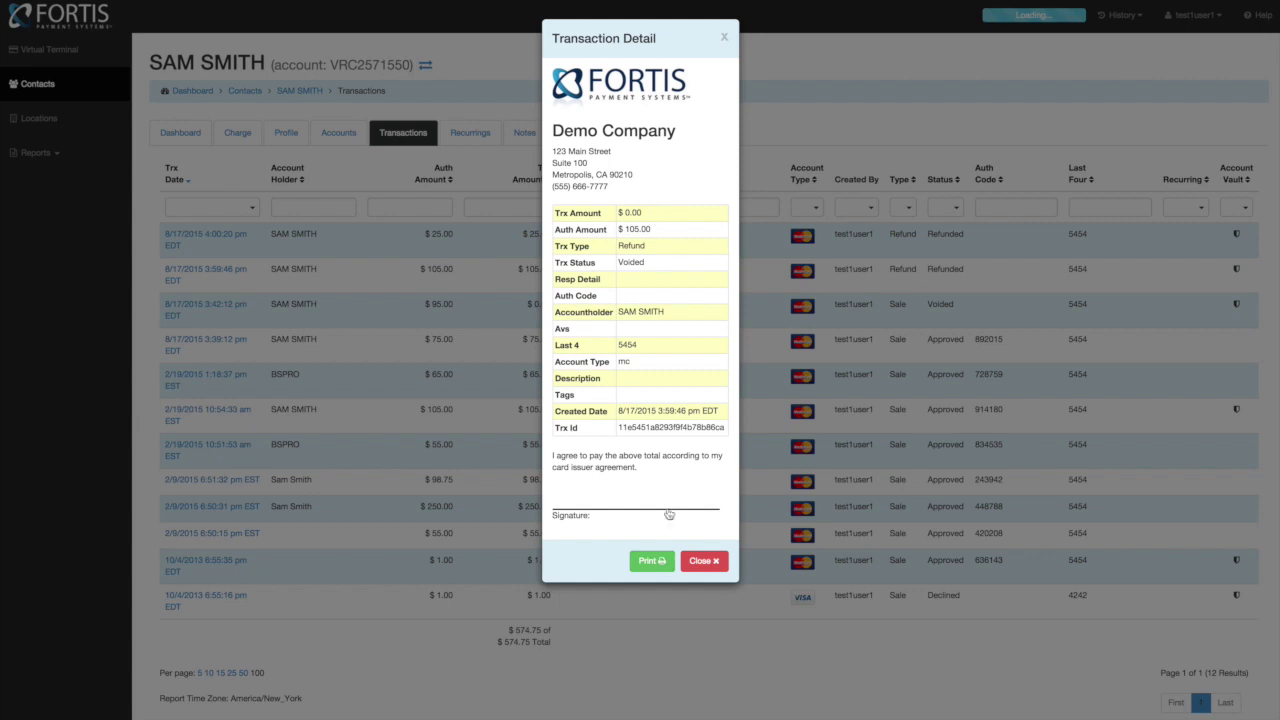
{"action": "left_click", "coordinate": [705, 563]}
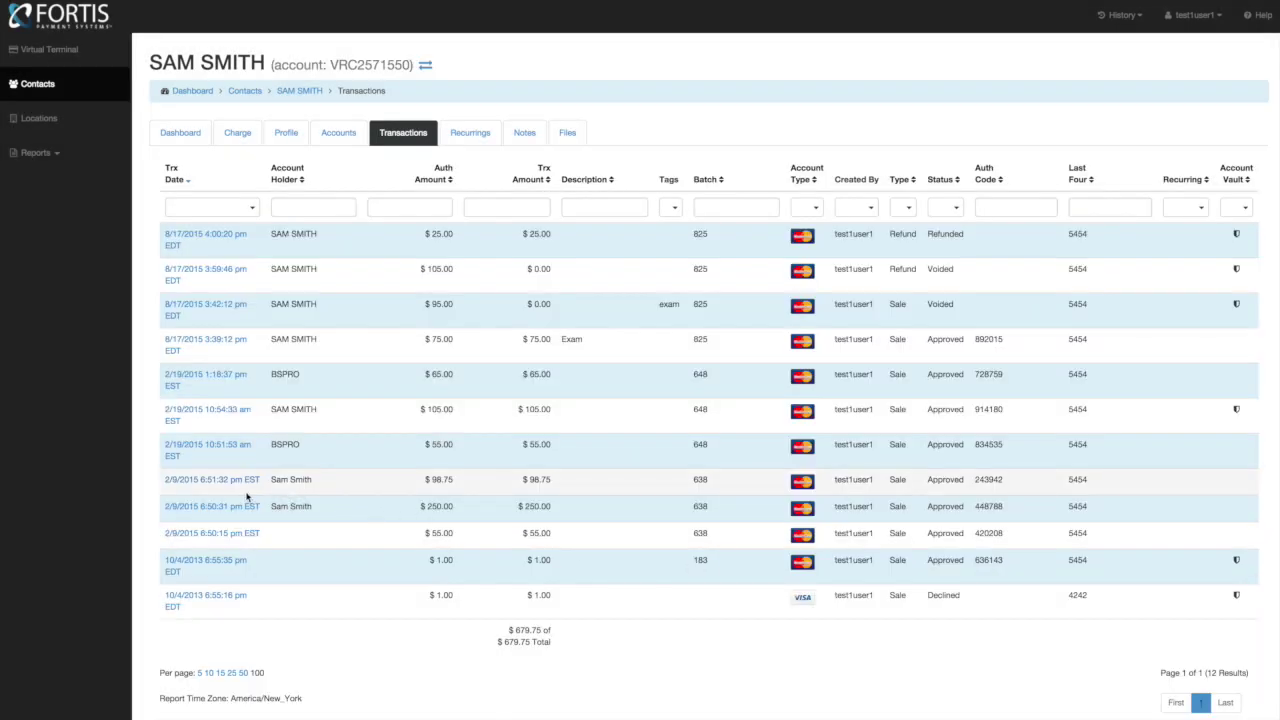
{"action": "left_click", "coordinate": [190, 481]}
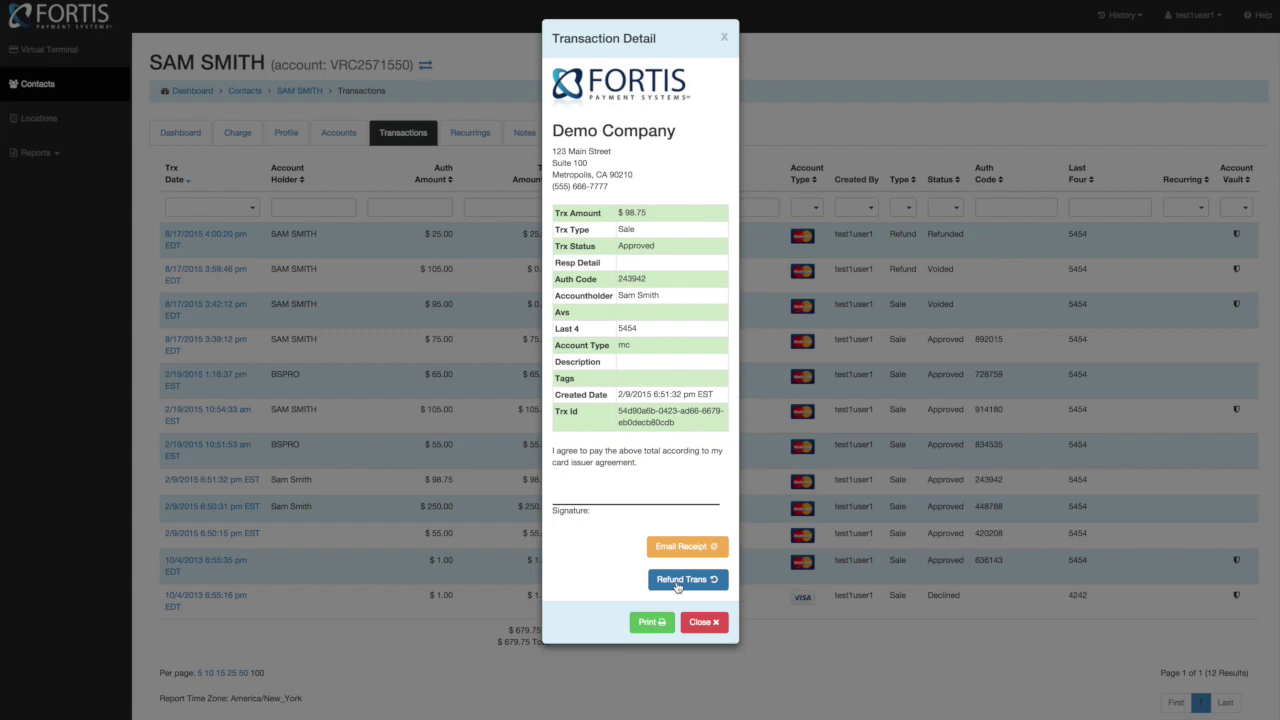
Refund $58.75 of the $98.75 sale, close its details, and return to the dashboard.
{"action": "left_click", "coordinate": [677, 585]}
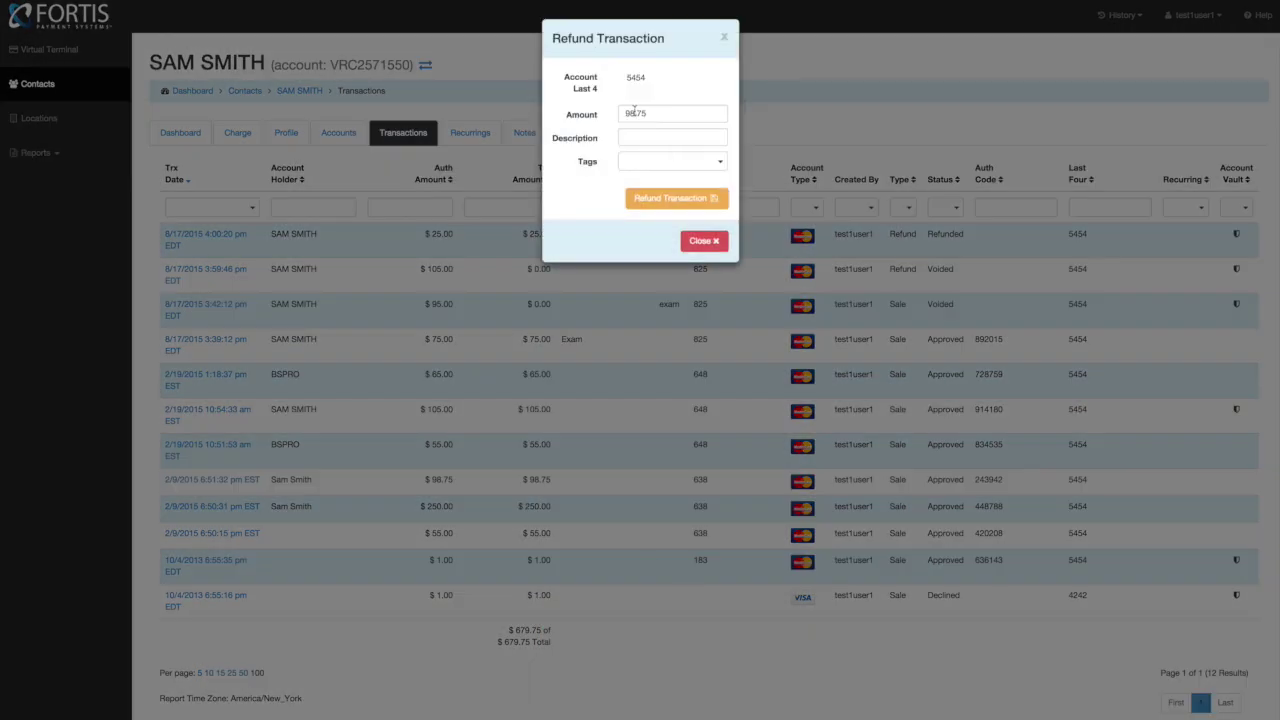
{"action": "left_click", "coordinate": [630, 115]}
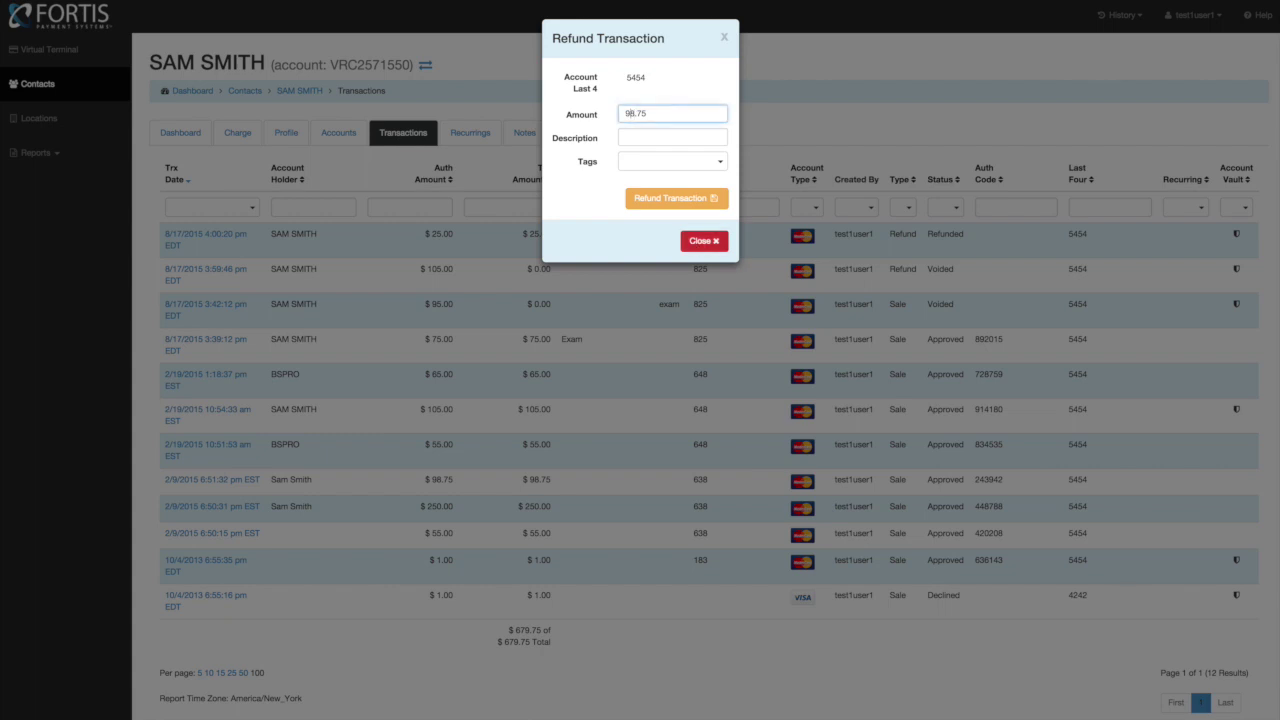
{"action": "left_click", "coordinate": [629, 113]}
{"action": "key", "text": "BackSpace"}
{"action": "type", "text": "5"}
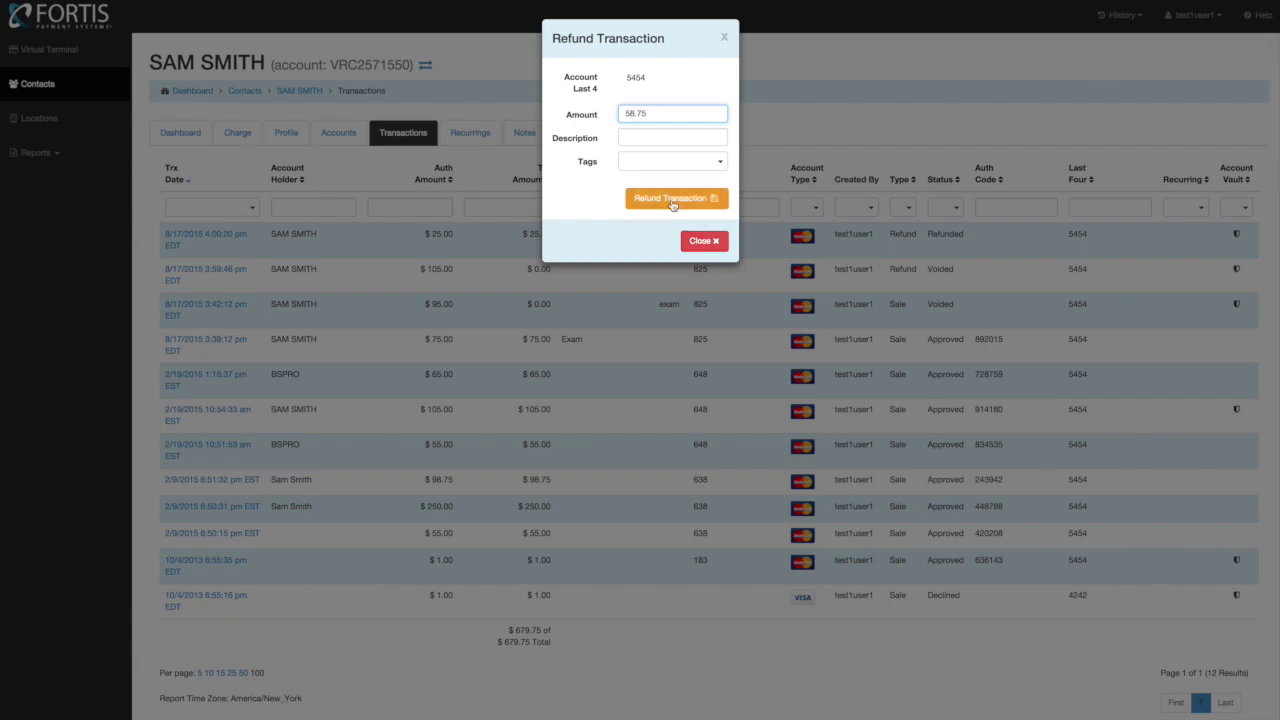
{"action": "left_click", "coordinate": [672, 201]}
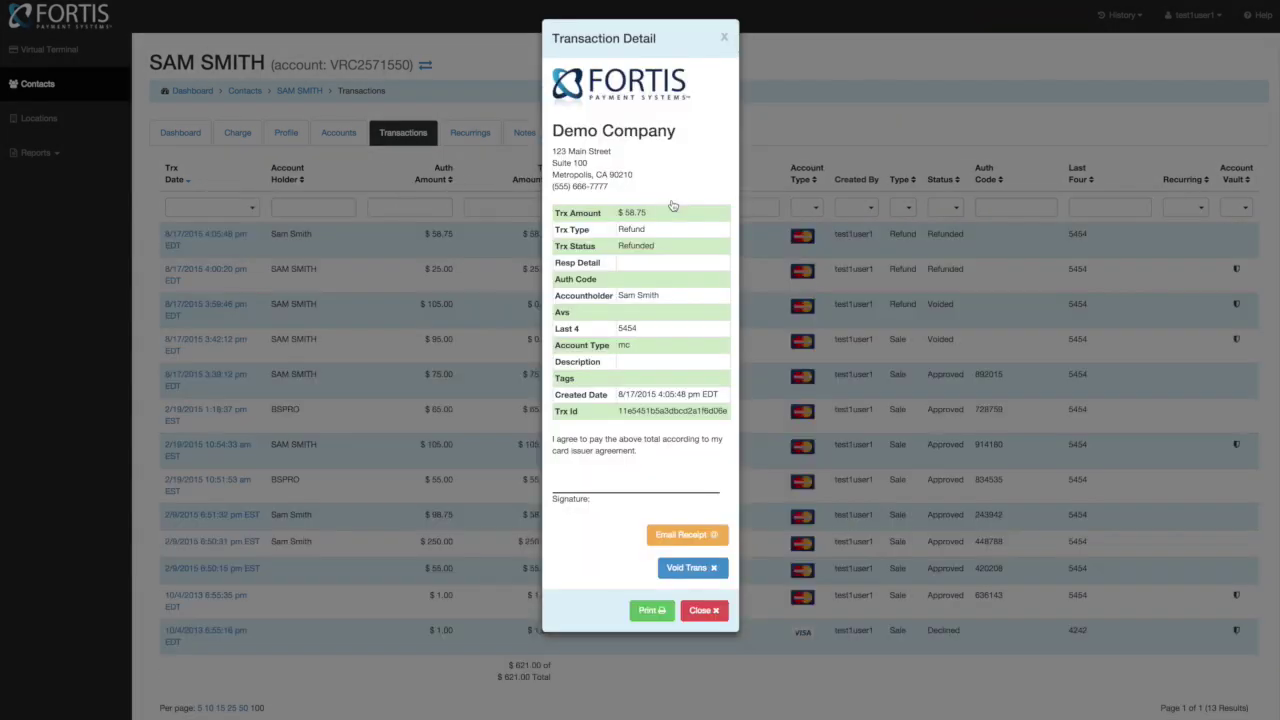
{"action": "left_click", "coordinate": [725, 40]}
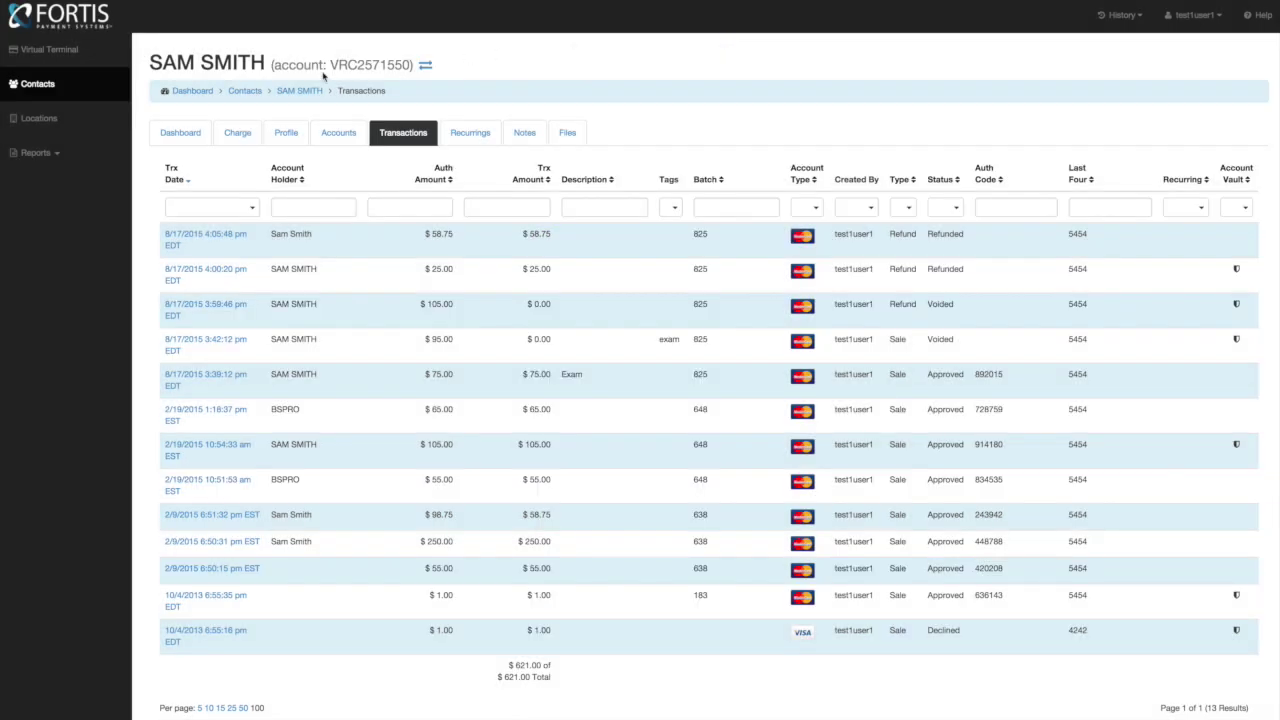
{"action": "left_click", "coordinate": [178, 141]}
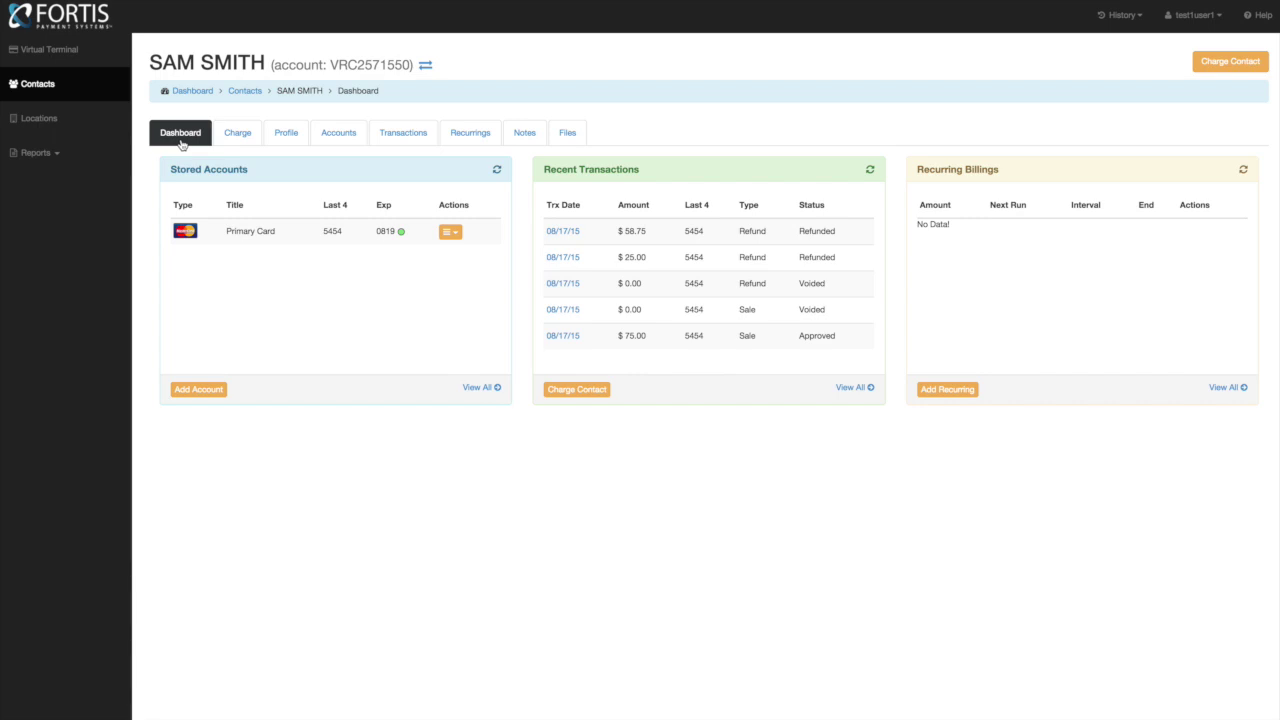
Process a $35.00 refund on the stored Primary Card and close its receipt.
{"action": "left_click", "coordinate": [452, 236]}
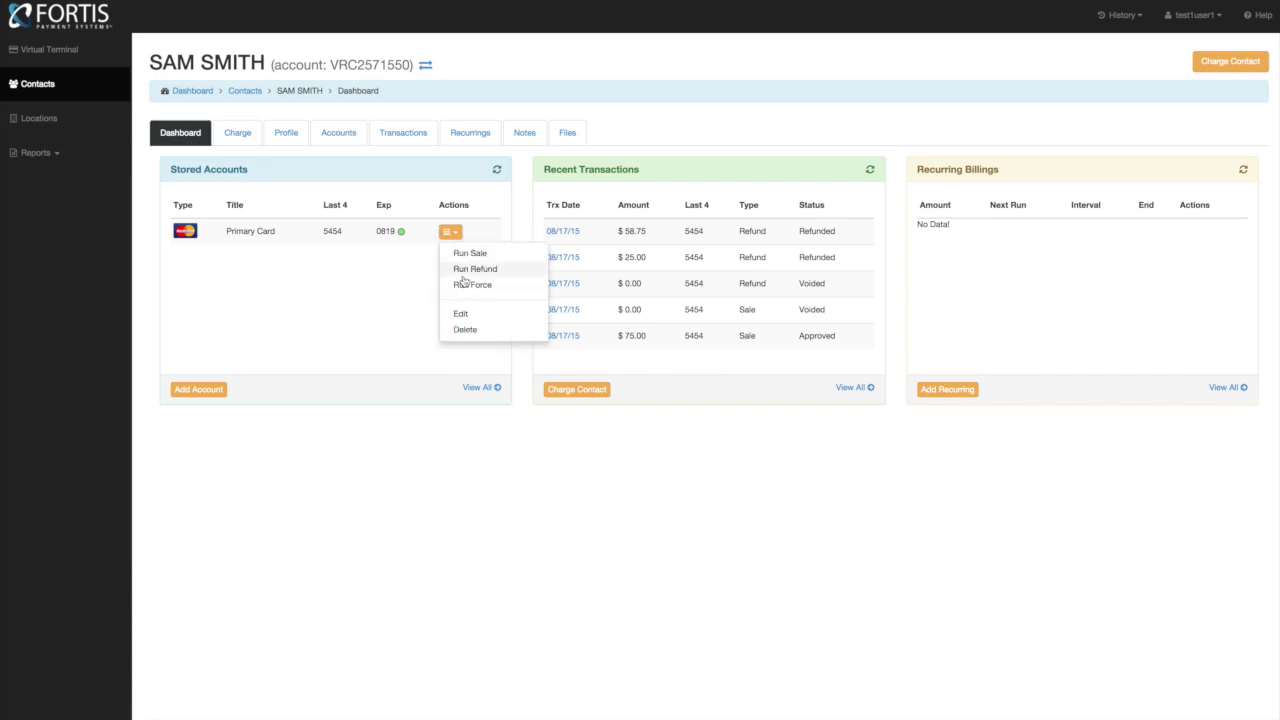
{"action": "left_click", "coordinate": [463, 274]}
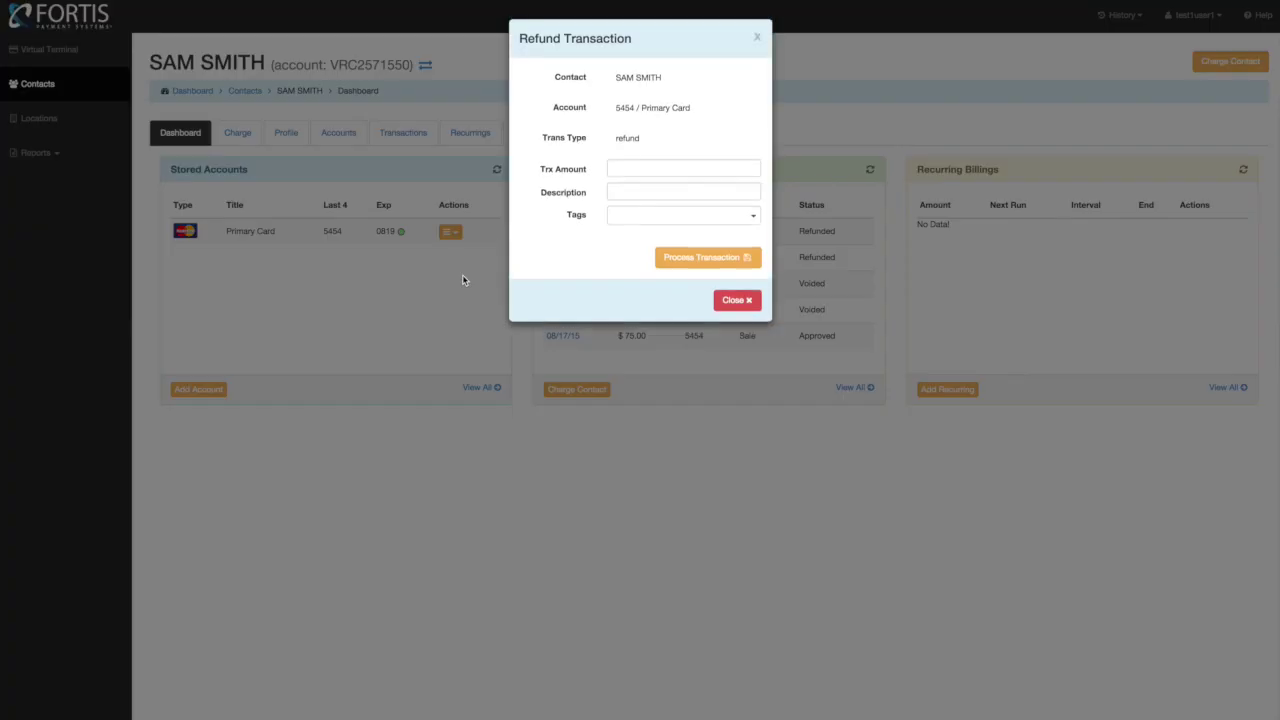
{"action": "left_click", "coordinate": [626, 169]}
{"action": "type", "text": "35"}
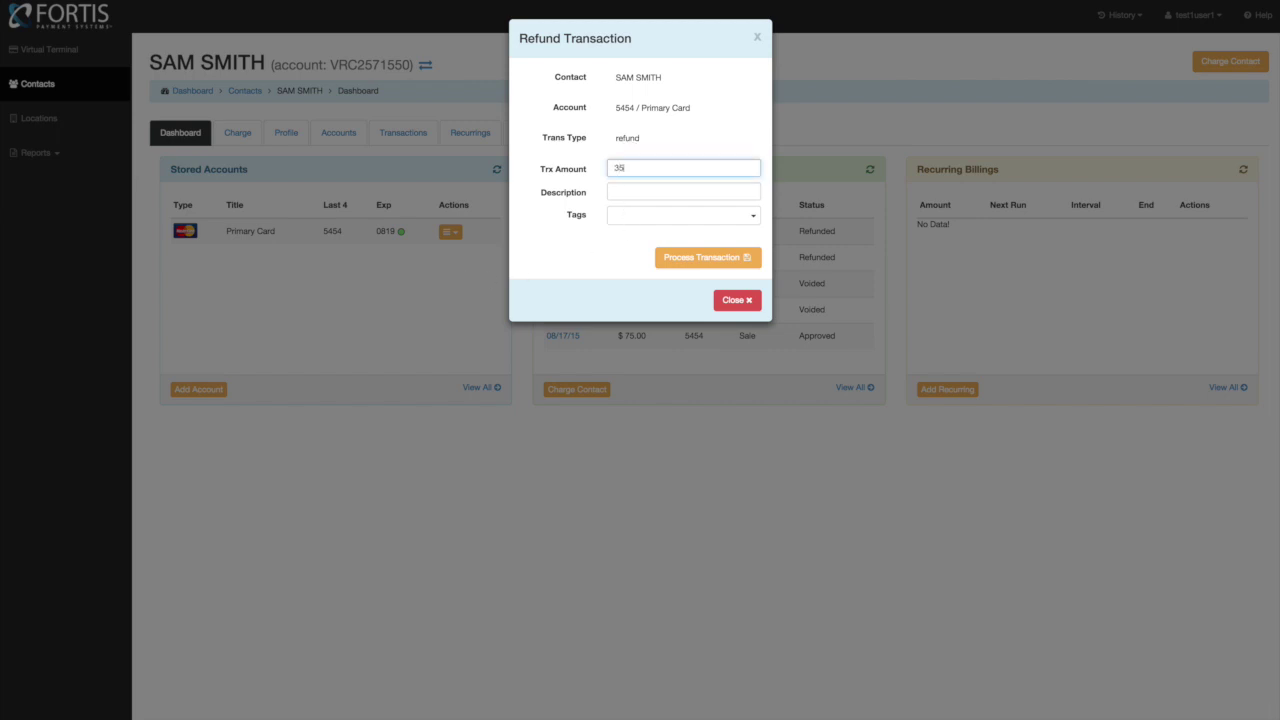
{"action": "left_click", "coordinate": [622, 190]}
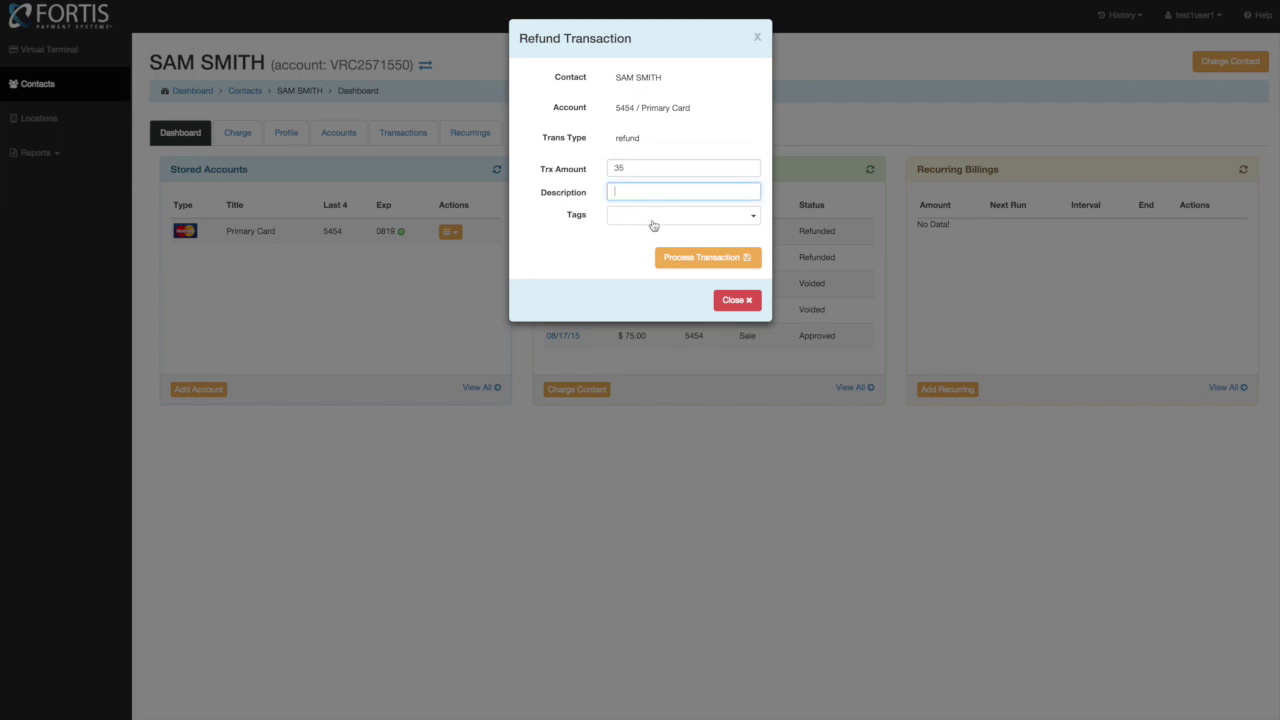
{"action": "left_click", "coordinate": [652, 222]}
{"action": "left_click", "coordinate": [551, 229]}
{"action": "left_click", "coordinate": [718, 265]}
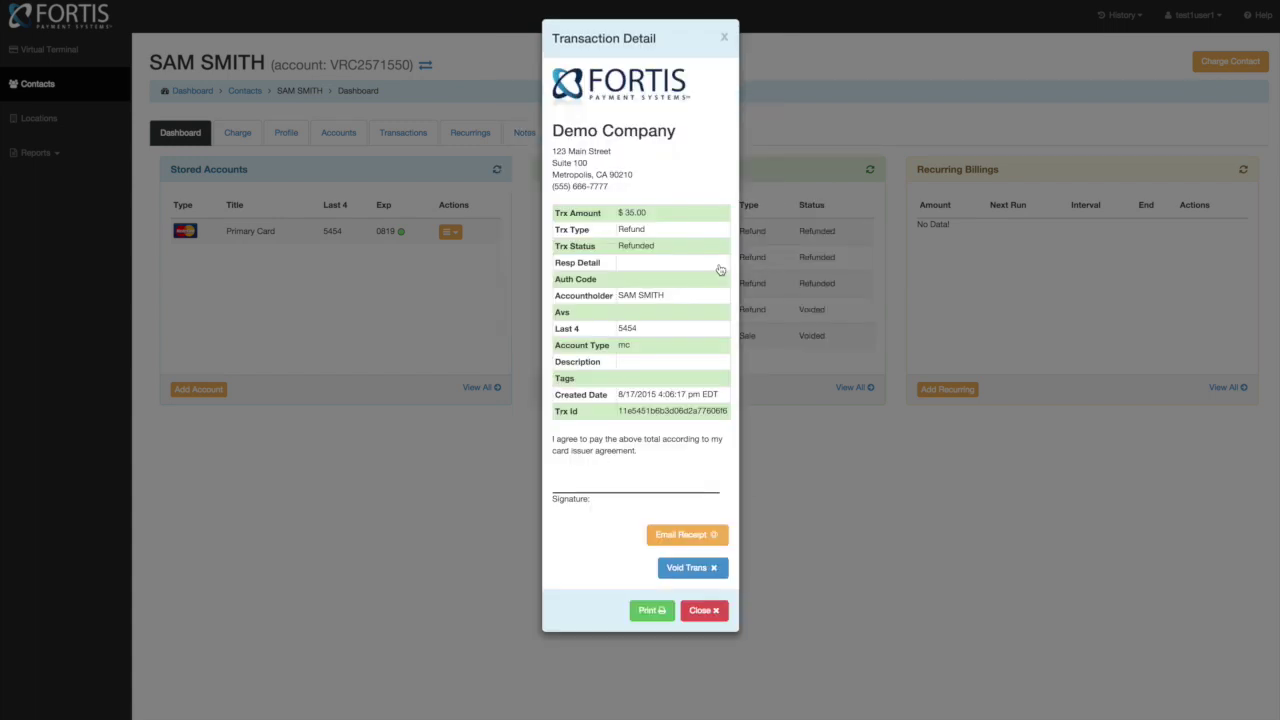
{"action": "left_click", "coordinate": [725, 39]}
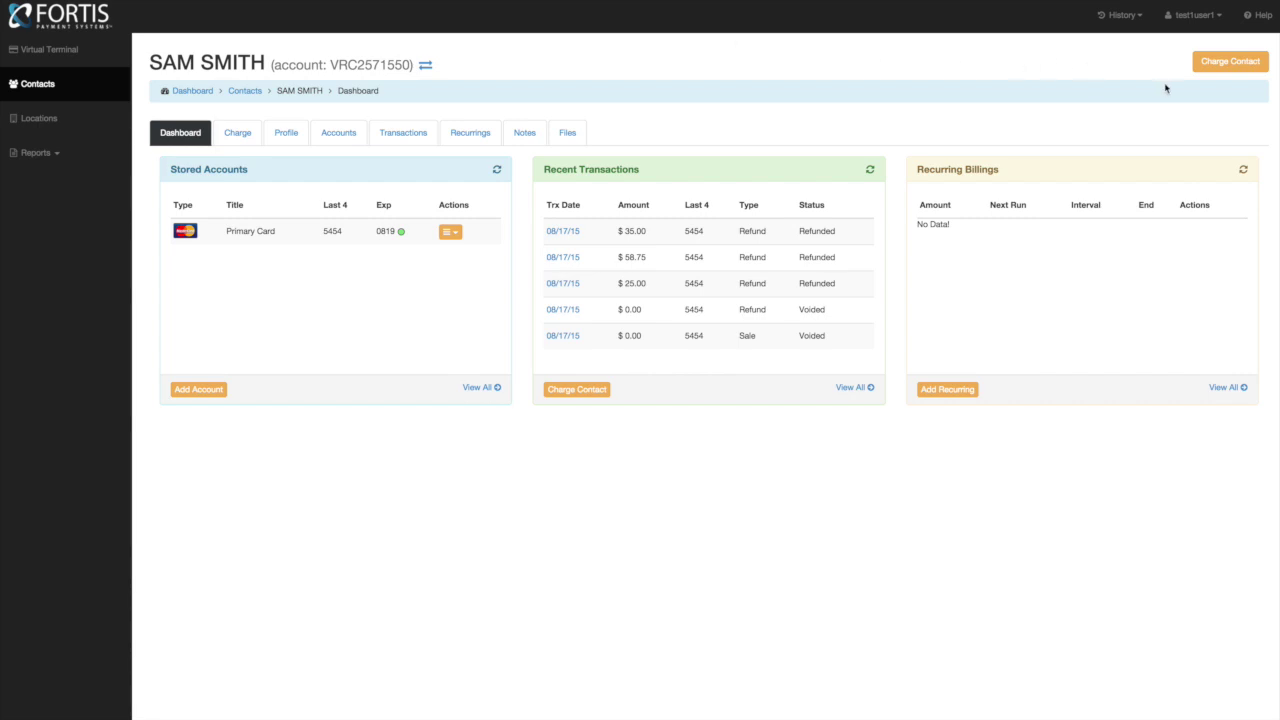
Start a Charge Contact transaction with type Refund and amount 85 on a new card.
{"action": "left_click", "coordinate": [1228, 66]}
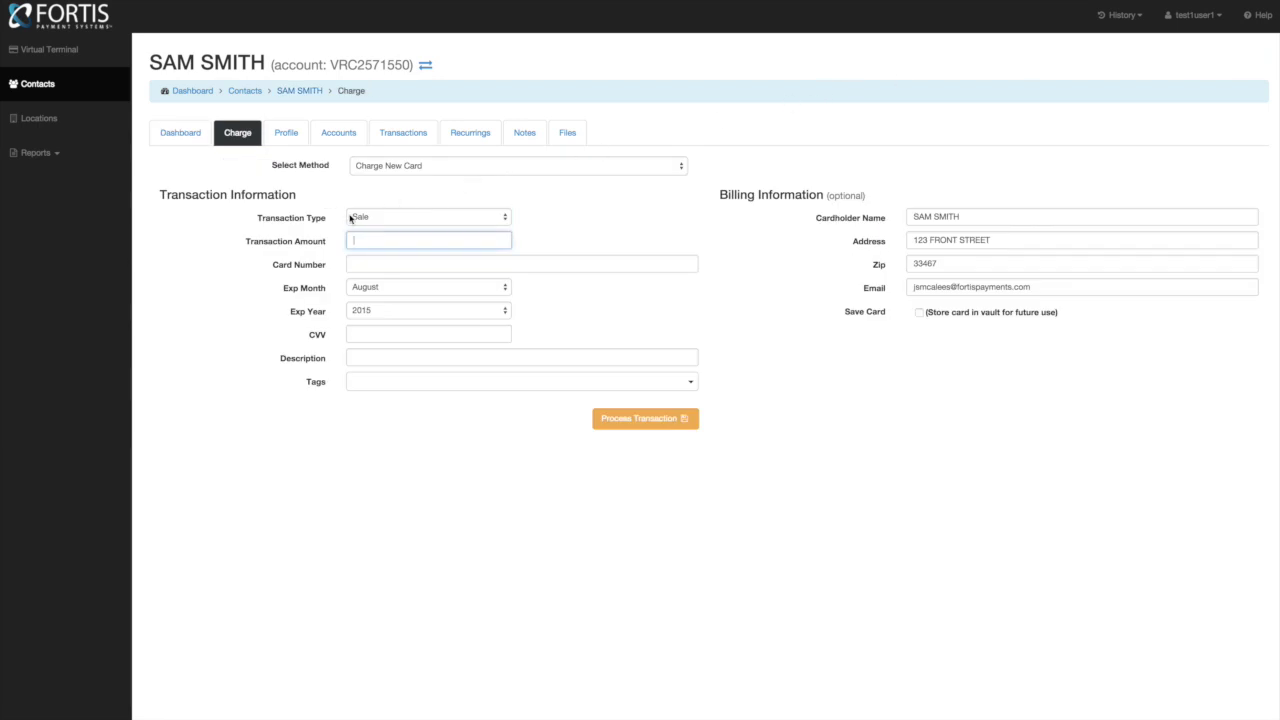
{"action": "left_click", "coordinate": [364, 218]}
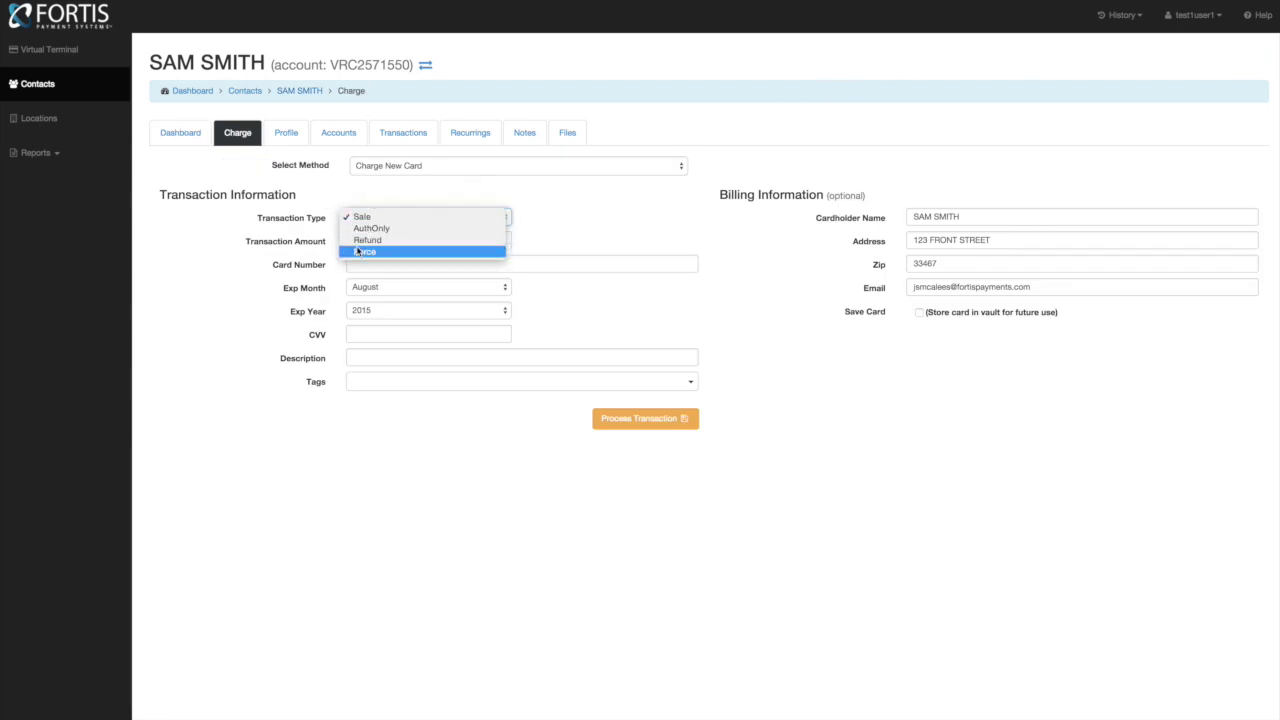
{"action": "left_click", "coordinate": [362, 240]}
{"action": "left_click", "coordinate": [360, 243]}
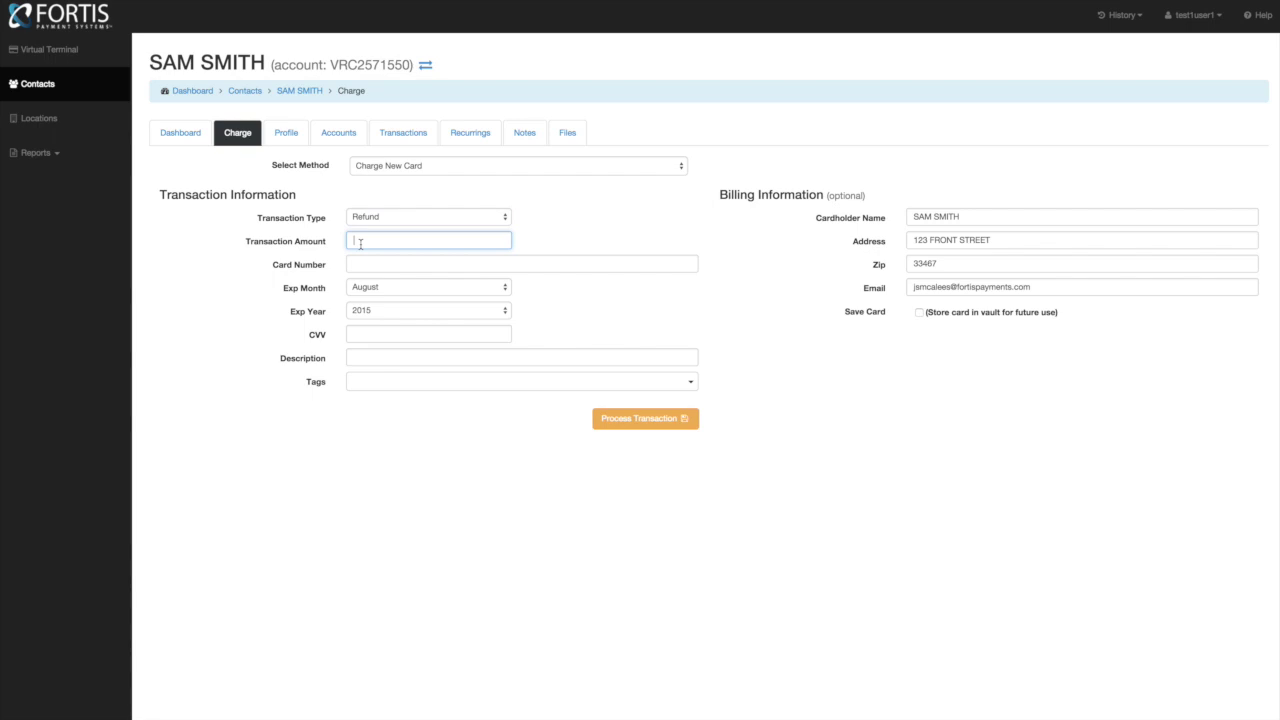
{"action": "type", "text": "85"}
{"action": "left_click", "coordinate": [349, 263]}
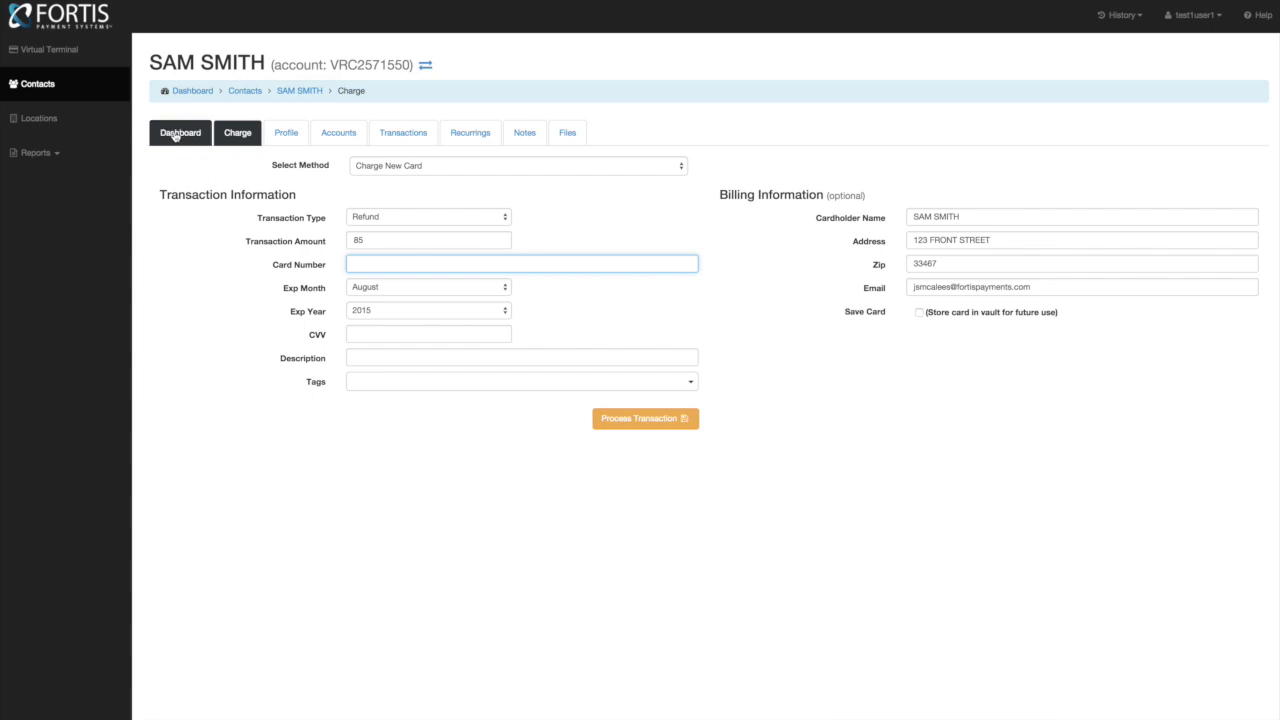
Return to the Dashboard tab, discarding the unfinished 85 refund form.
{"action": "left_click", "coordinate": [175, 136]}
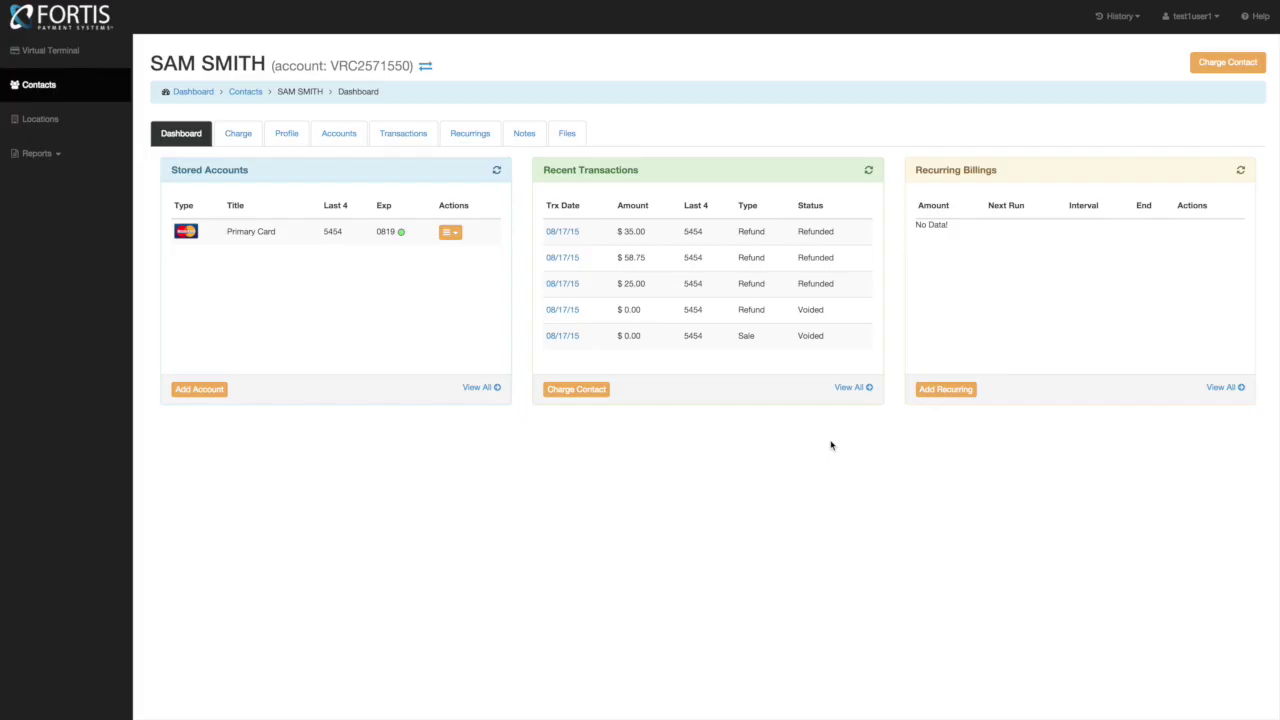
Start a recurring billing named '3 Month Careplan' on the 5454 Primary Card.
{"action": "left_click", "coordinate": [945, 390]}
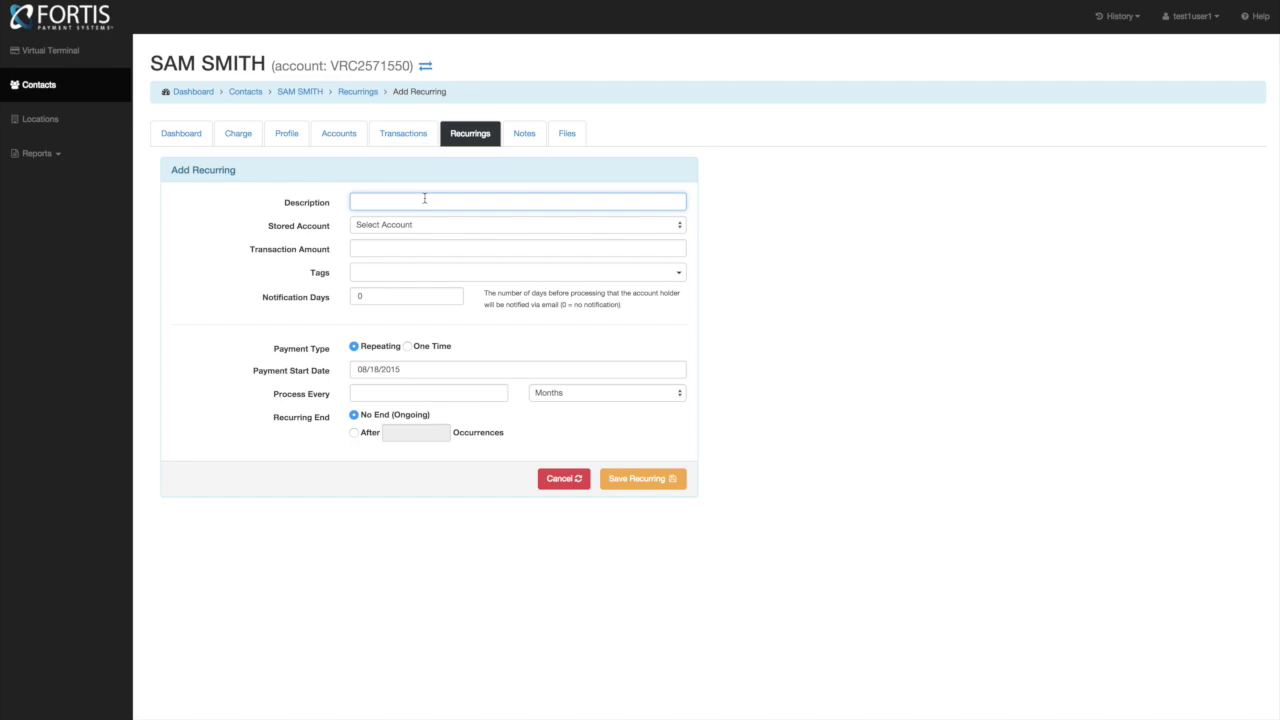
{"action": "type", "text": "3 Month Careplan"}
{"action": "left_click", "coordinate": [381, 226]}
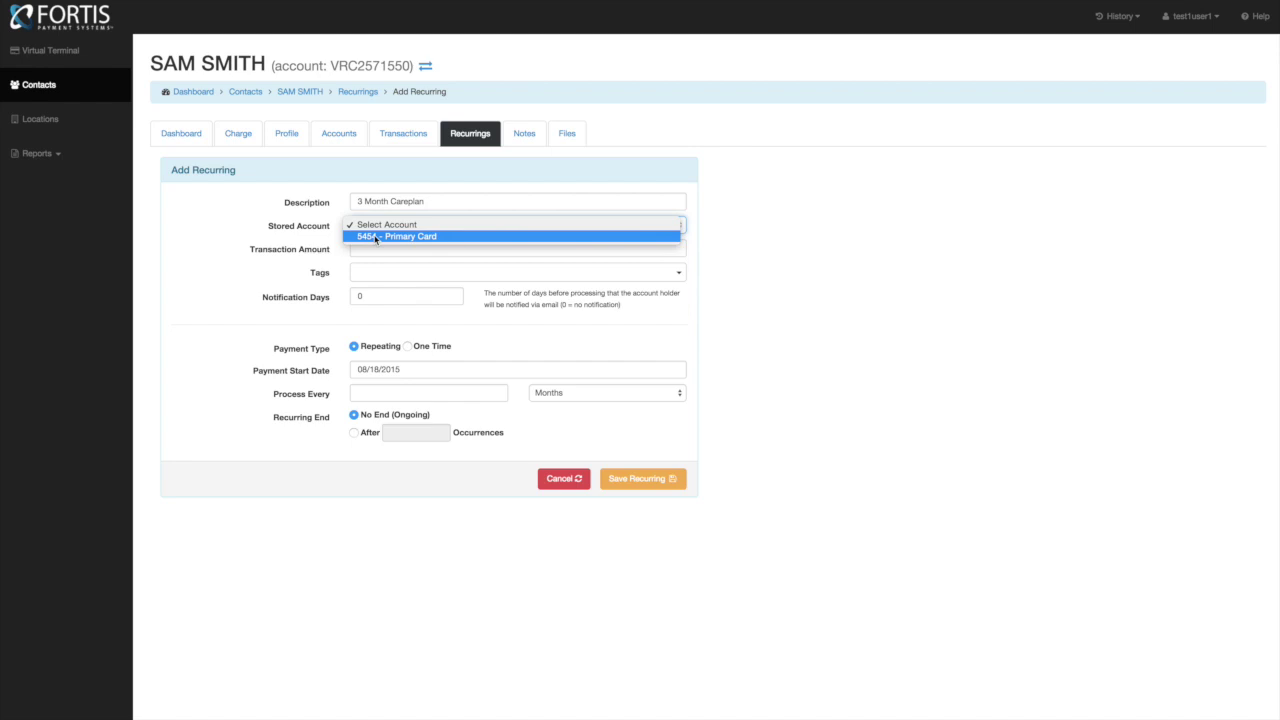
{"action": "left_click", "coordinate": [375, 237]}
Set the recurring transaction amount to 500.
{"action": "left_click", "coordinate": [379, 249]}
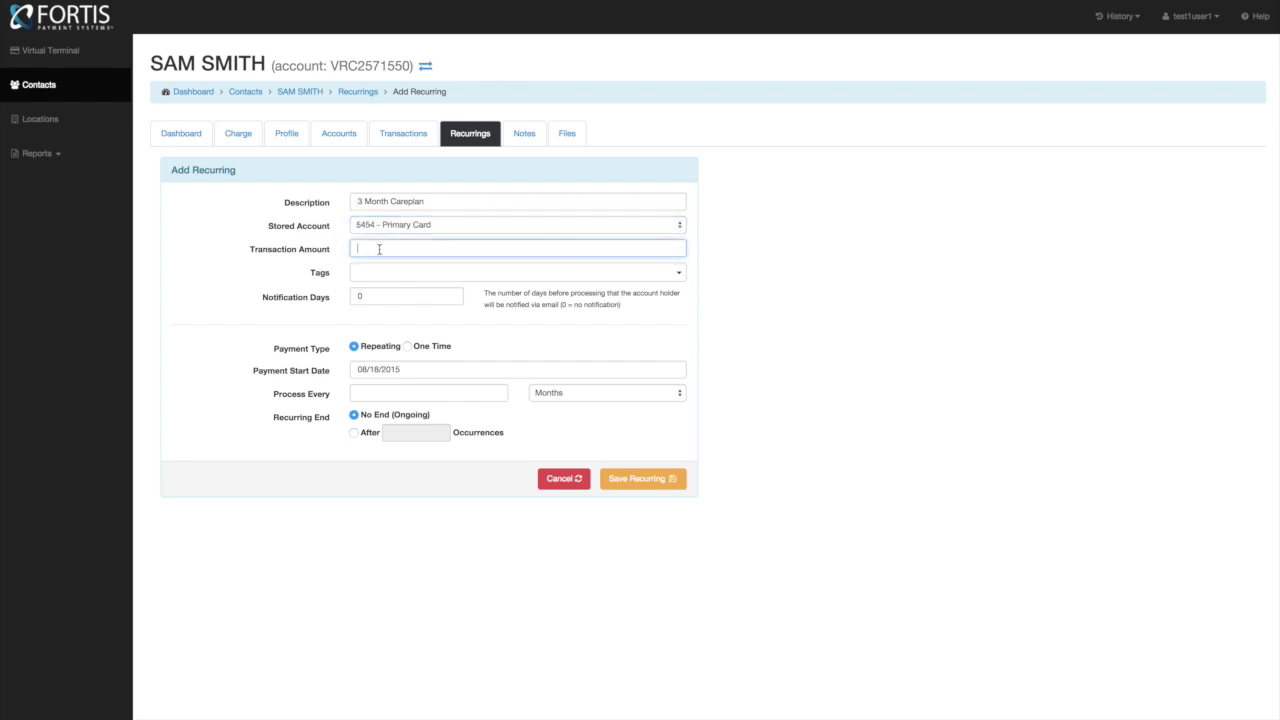
{"action": "type", "text": "75"}
{"action": "key", "text": "BackSpace"}
{"action": "type", "text": "500"}
{"action": "key", "text": "BackSpace"}
{"action": "type", "text": "5"}
{"action": "key", "text": "BackSpace"}
{"action": "type", "text": "0"}
Keep Notification Days at 0 and make the billing One Time.
{"action": "left_click", "coordinate": [372, 300]}
{"action": "key", "text": "BackSpace"}
{"action": "type", "text": "5"}
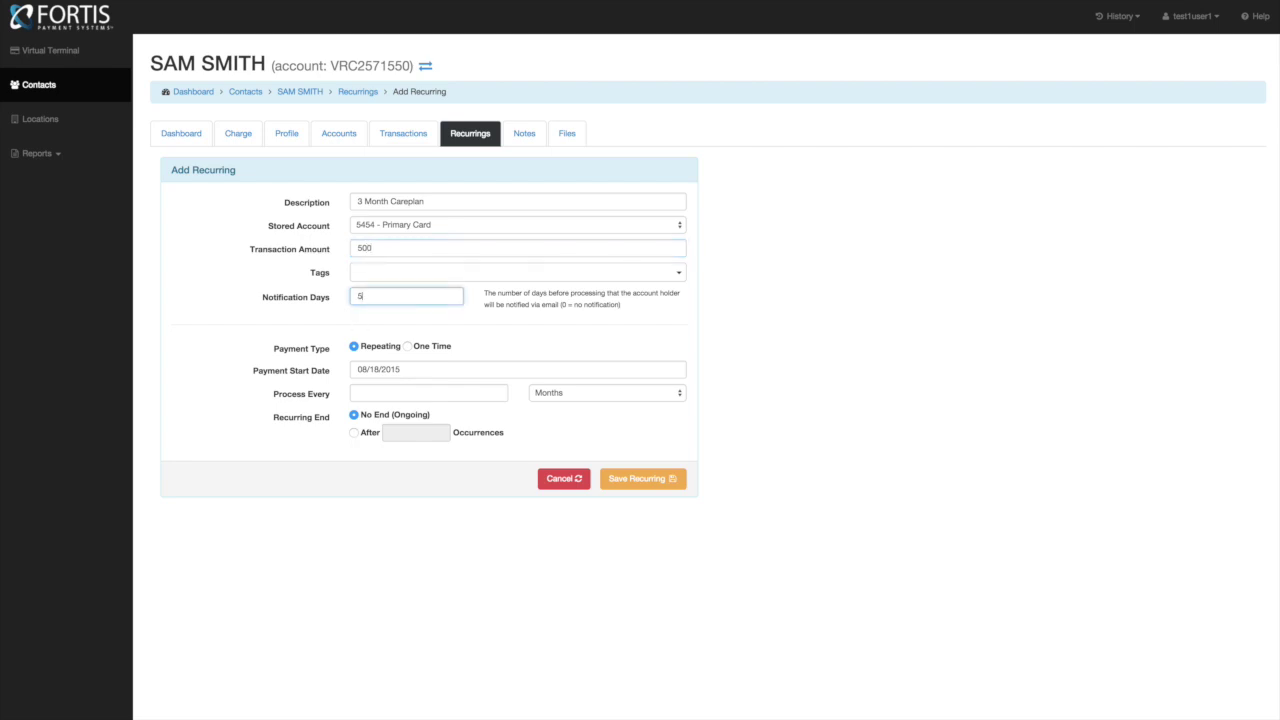
{"action": "key", "text": "BackSpace"}
{"action": "type", "text": "0"}
{"action": "left_click", "coordinate": [406, 346]}
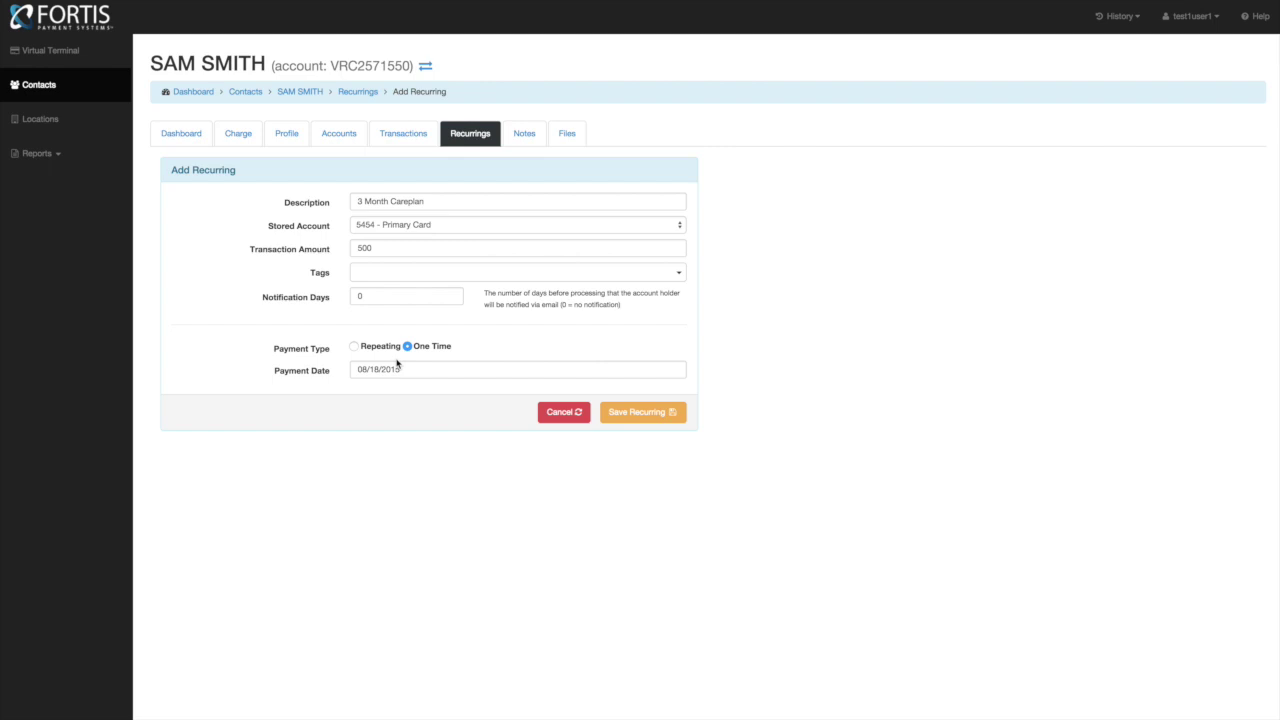
Switch the billing to Repeating with a start date of 09/01/2015.
{"action": "left_click", "coordinate": [354, 346]}
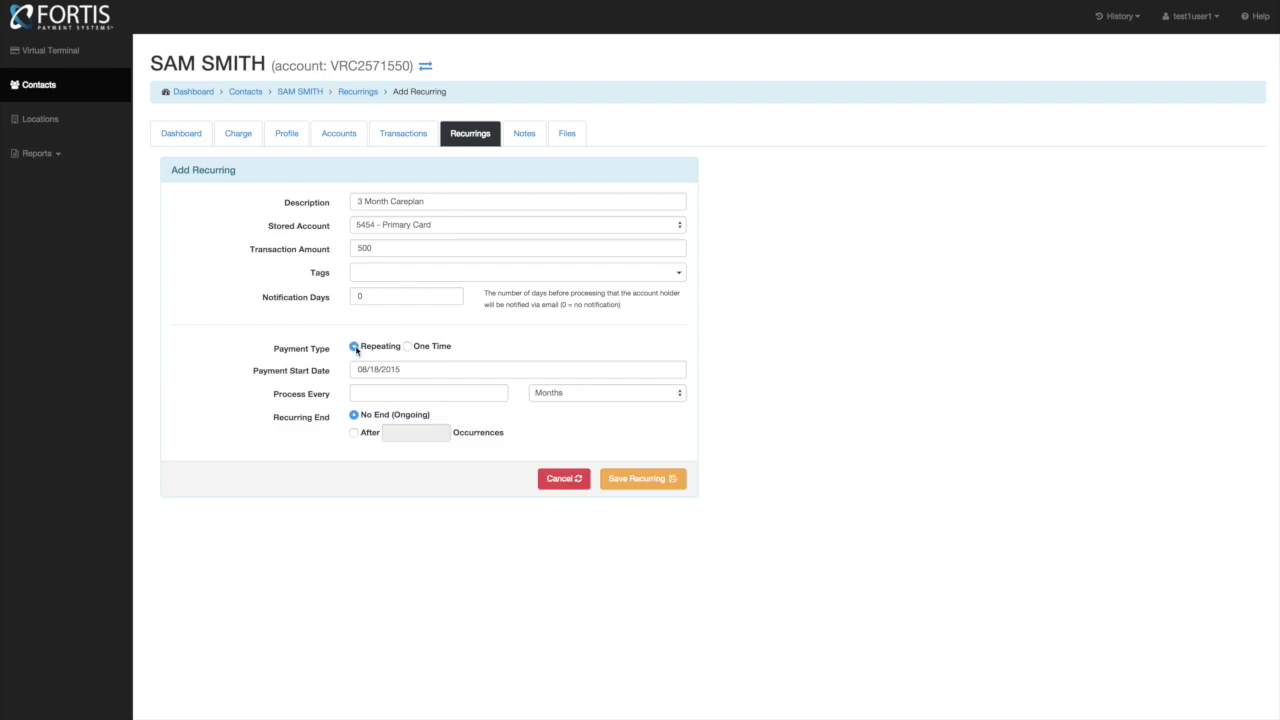
{"action": "left_click", "coordinate": [366, 369]}
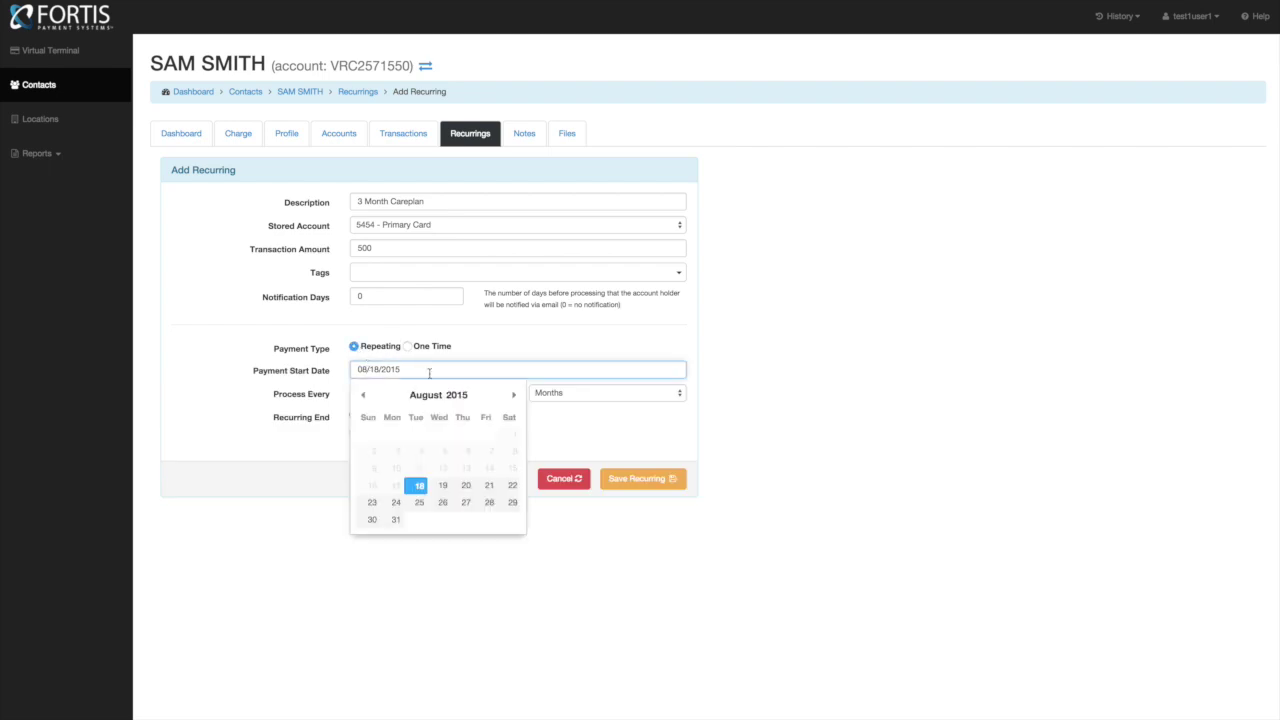
{"action": "left_click", "coordinate": [514, 396]}
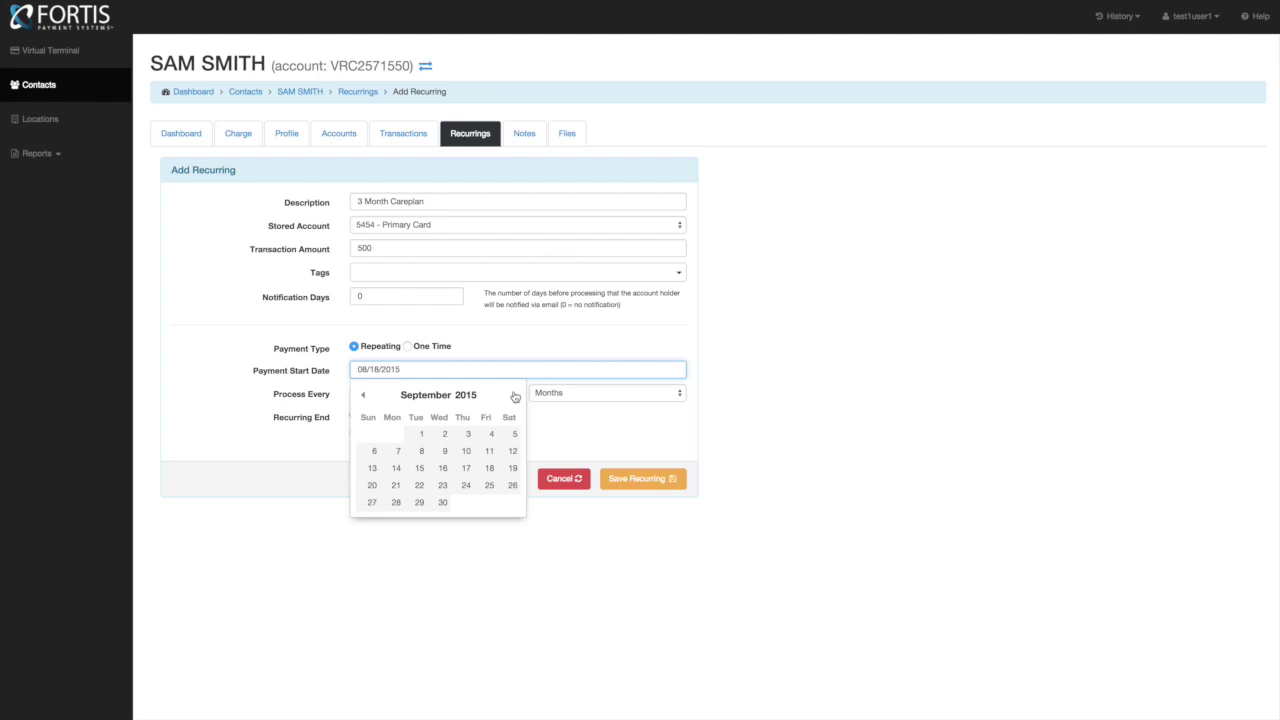
{"action": "left_click", "coordinate": [417, 435]}
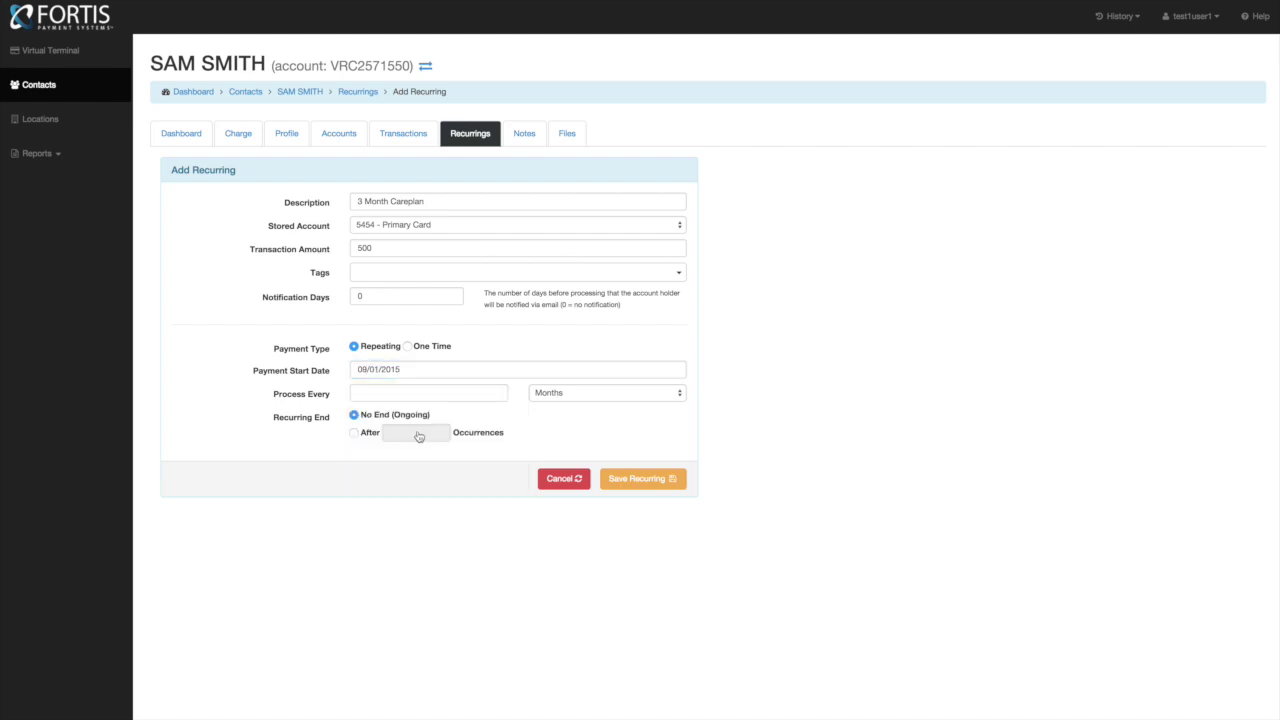
Set Process Every to 1 Months, keeping the 09/01/2015 start date.
{"action": "left_click", "coordinate": [360, 392]}
{"action": "type", "text": "1"}
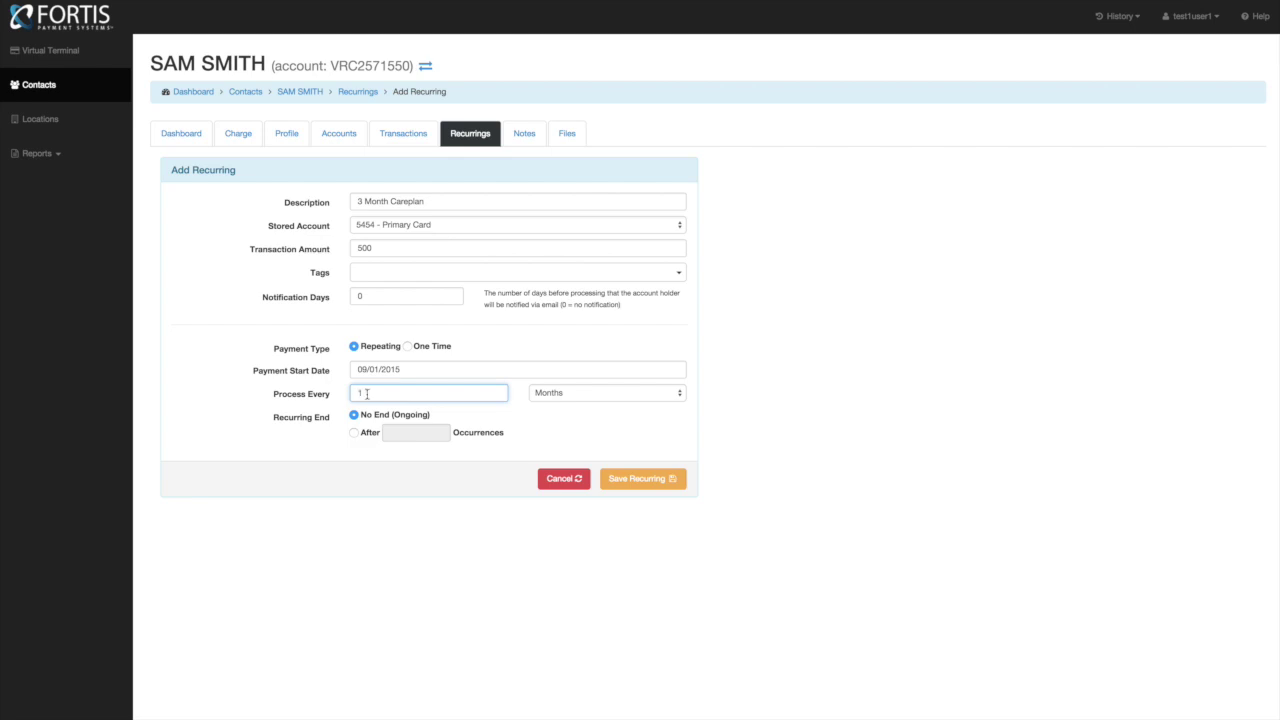
{"action": "left_click", "coordinate": [566, 397]}
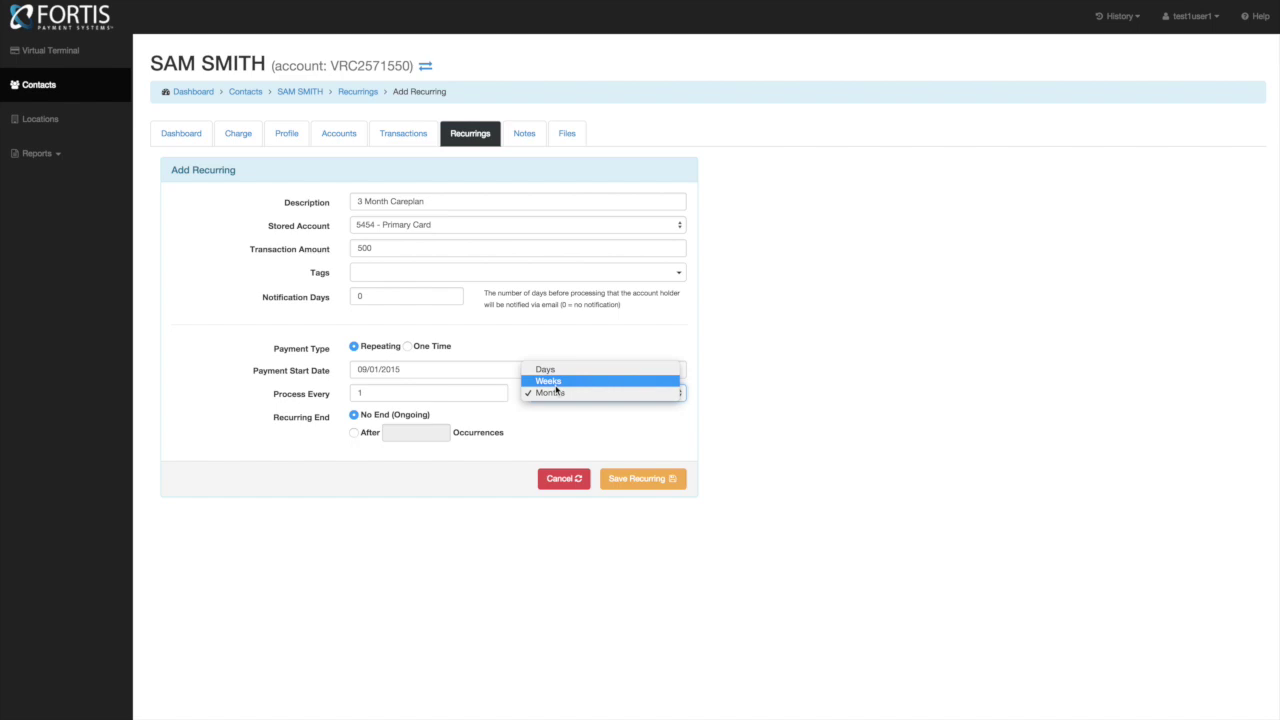
{"action": "left_click", "coordinate": [443, 398]}
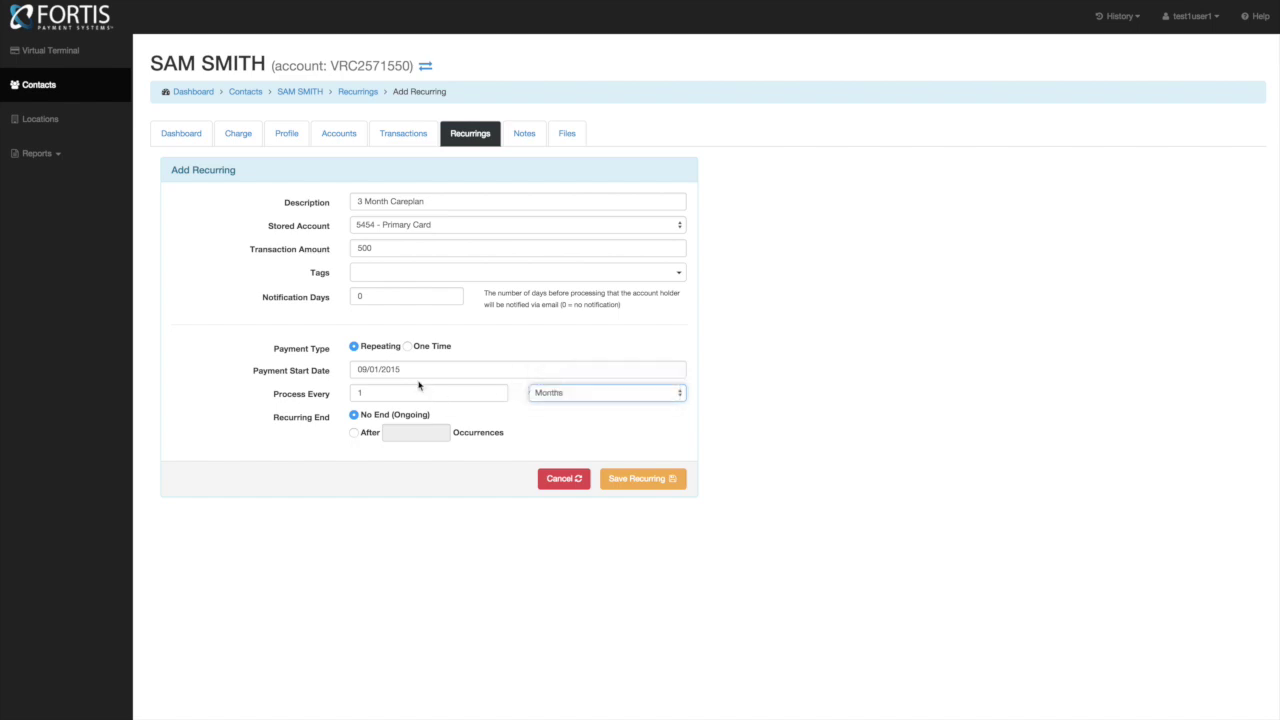
{"action": "left_click", "coordinate": [404, 374]}
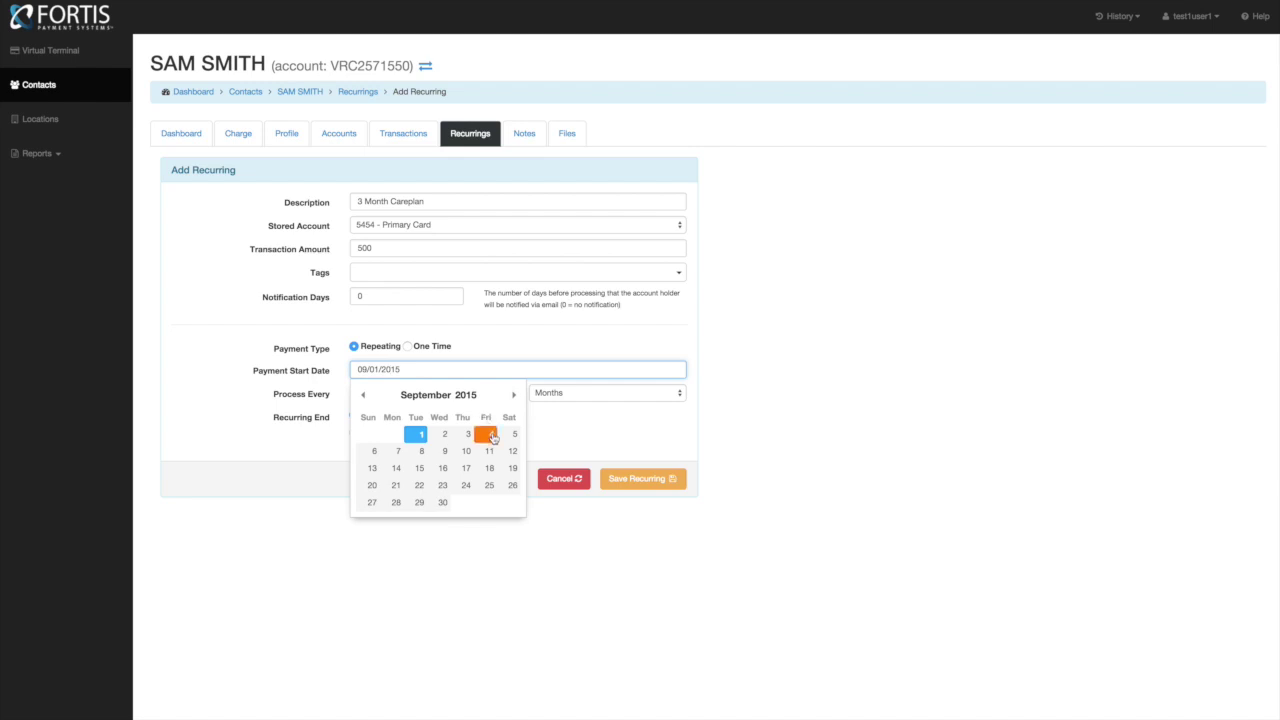
{"action": "left_click", "coordinate": [316, 402]}
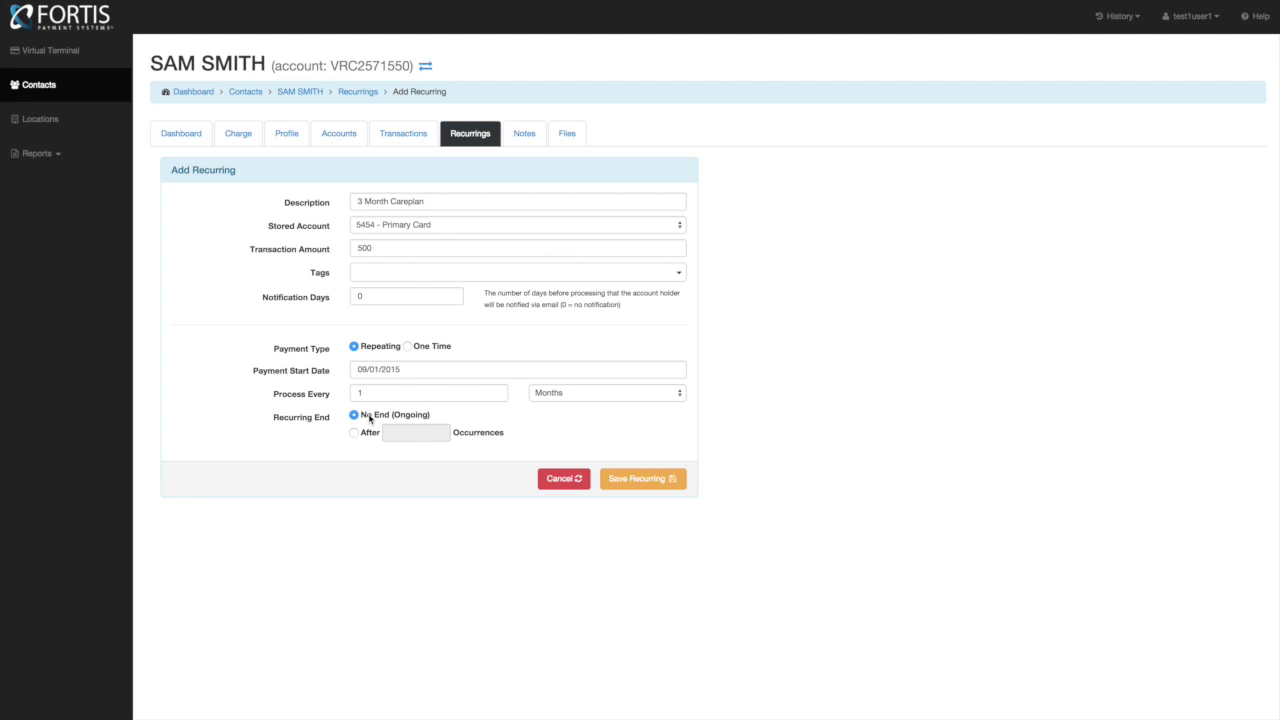
End the careplan after 3 occurrences, confirm the $1,500.00 total, and save it.
{"action": "left_click", "coordinate": [354, 433]}
{"action": "left_click", "coordinate": [410, 432]}
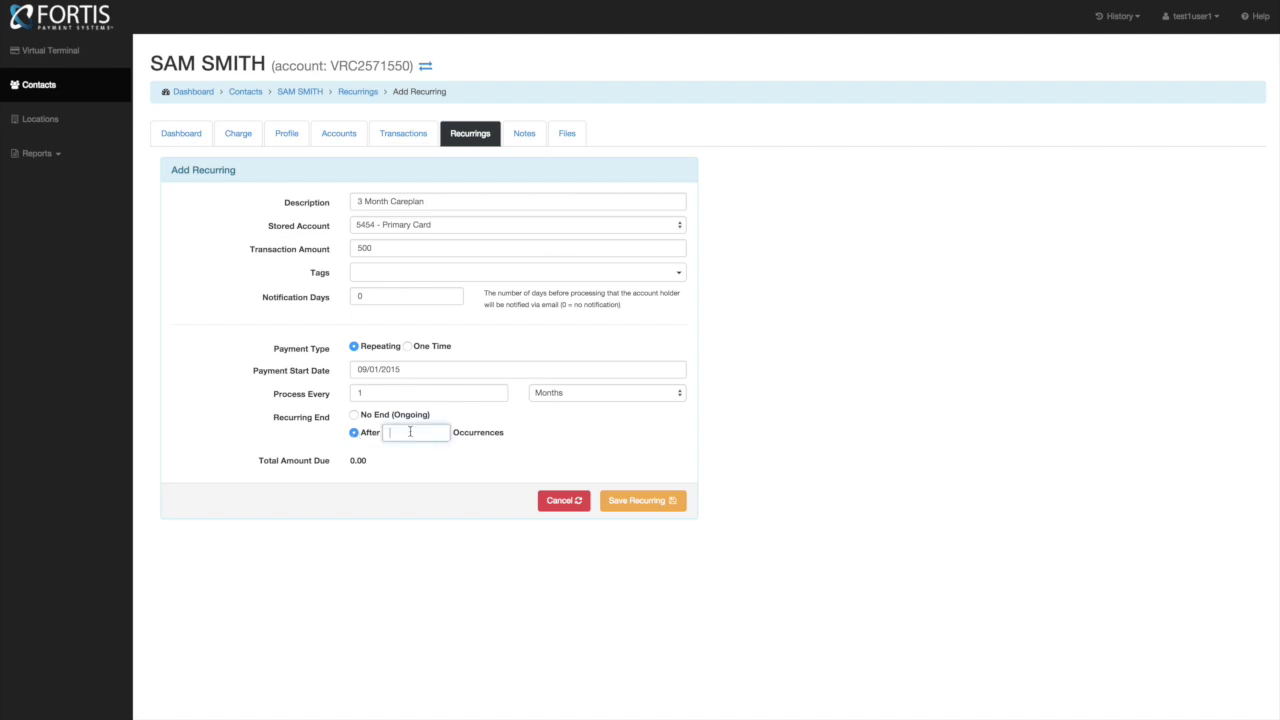
{"action": "type", "text": "3"}
{"action": "left_click_drag", "start_coordinate": [280, 462], "coordinate": [383, 475]}
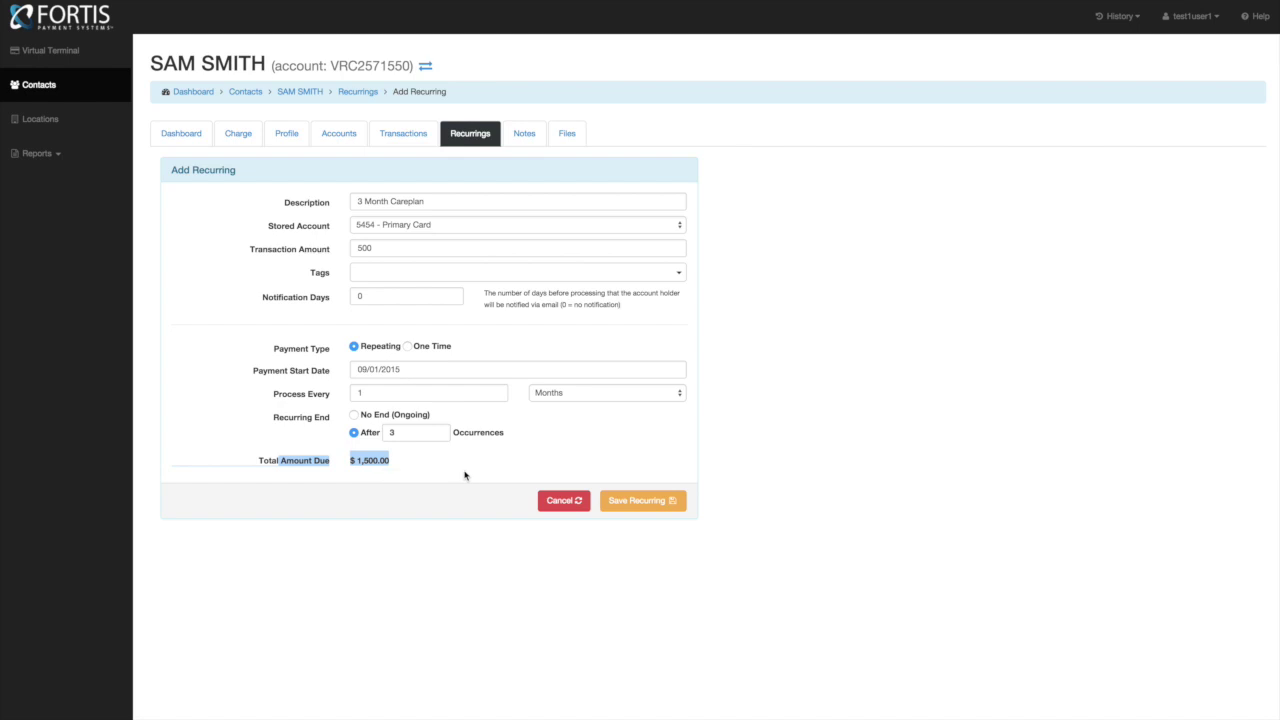
{"action": "left_click", "coordinate": [642, 502]}
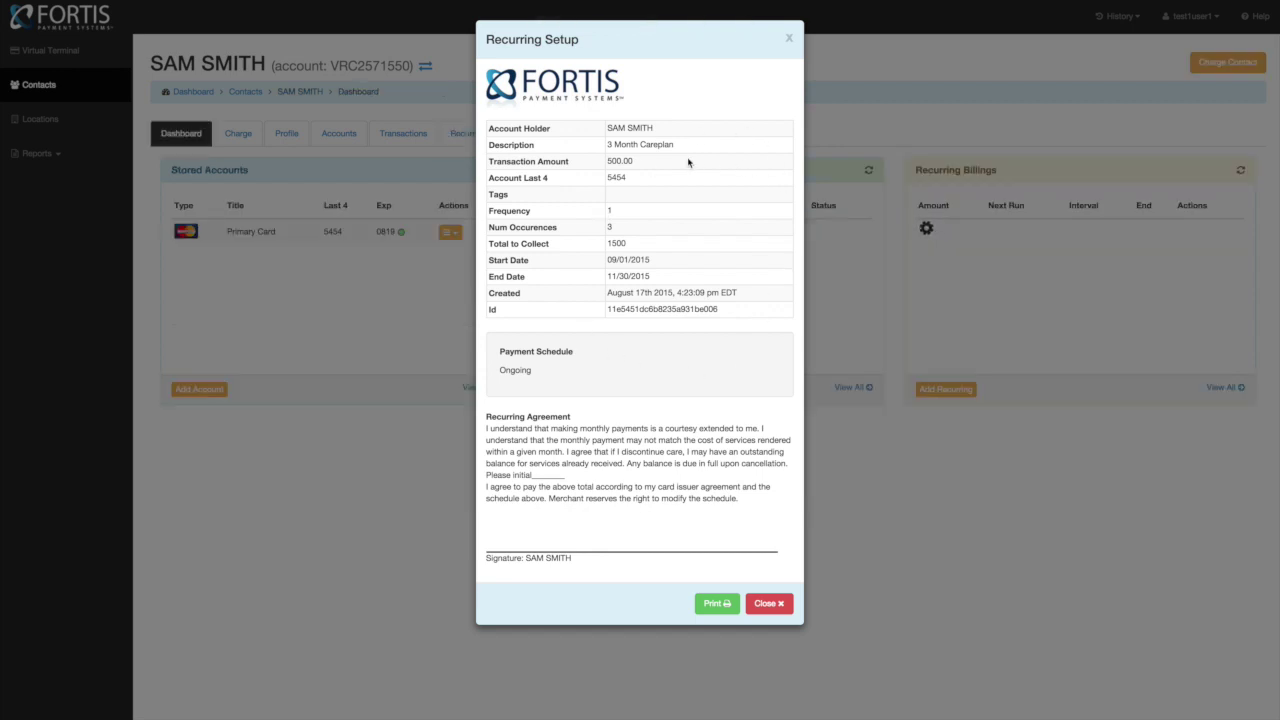
Check the summary's amount, card, occurrences, schedule dates and agreement text, then close it.
{"action": "left_click_drag", "start_coordinate": [516, 163], "coordinate": [530, 182]}
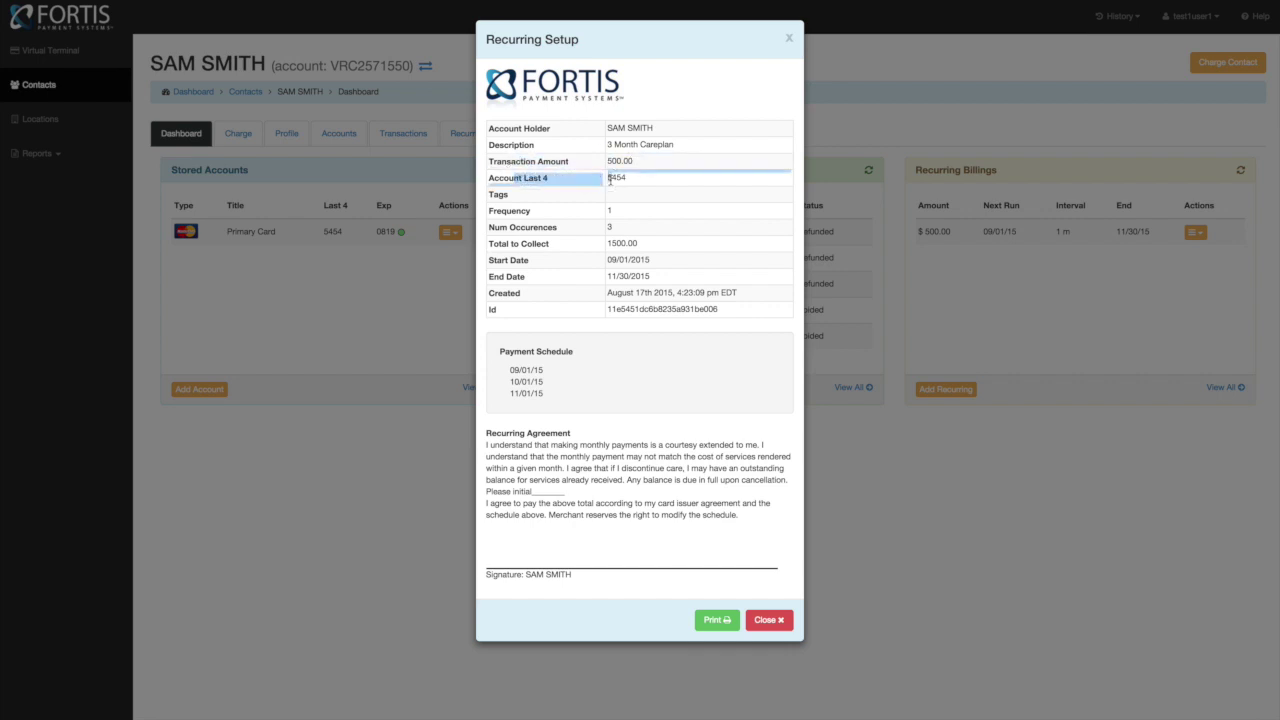
{"action": "left_click", "coordinate": [507, 227]}
{"action": "left_click_drag", "start_coordinate": [507, 227], "coordinate": [562, 243]}
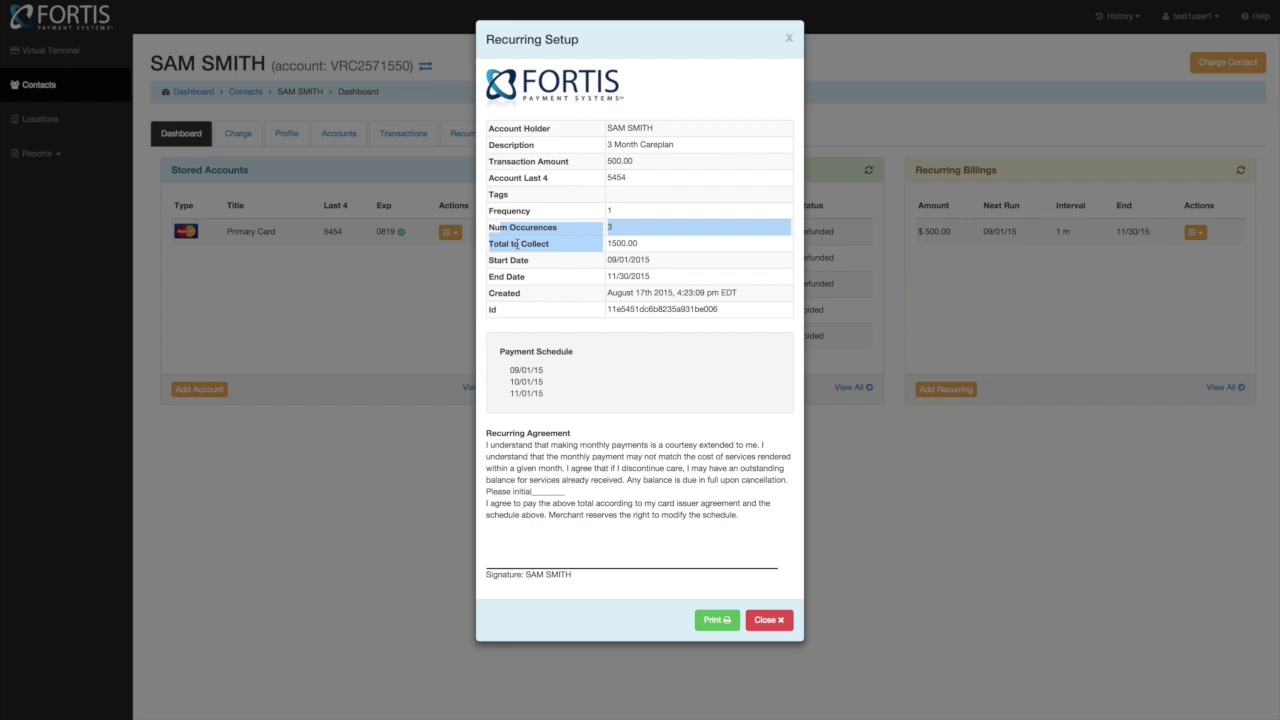
{"action": "left_click_drag", "start_coordinate": [503, 346], "coordinate": [756, 518]}
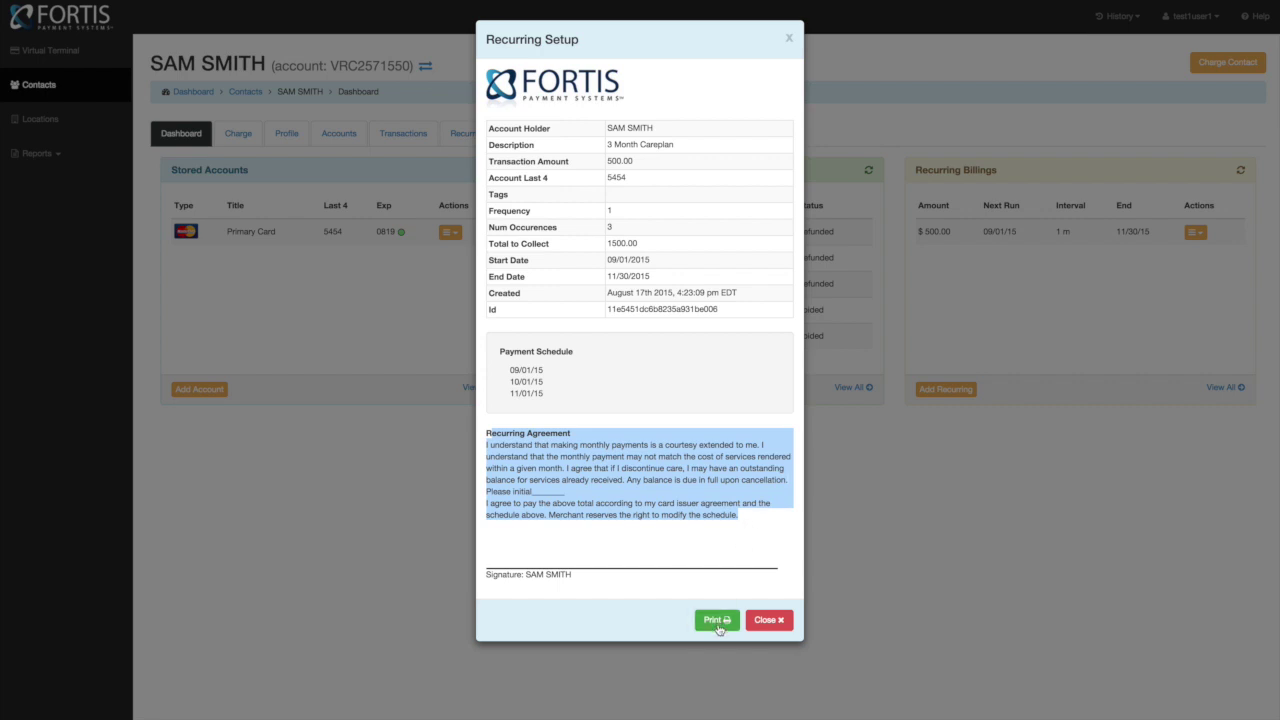
{"action": "left_click", "coordinate": [502, 437]}
{"action": "left_click_drag", "start_coordinate": [502, 437], "coordinate": [744, 516]}
{"action": "left_click", "coordinate": [765, 620]}
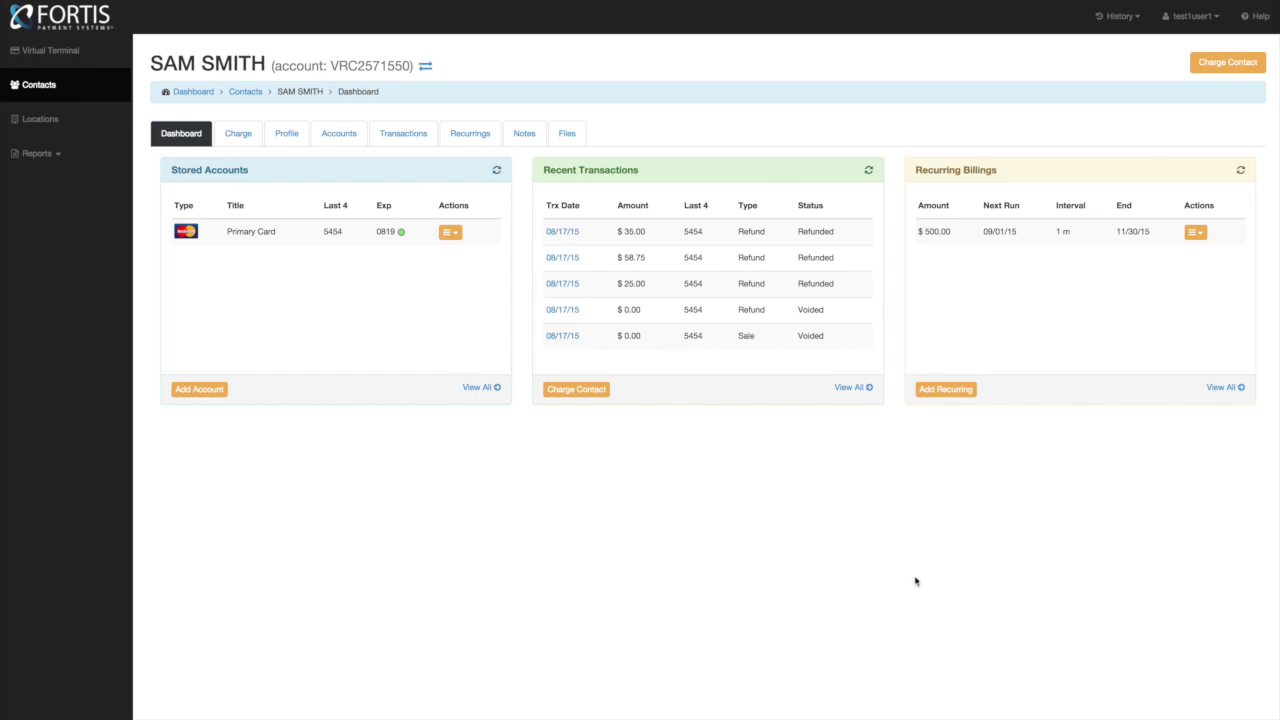
Add a recurring billing 'Life Time Care' for 150 on the primary stored card.
{"action": "left_click", "coordinate": [950, 390]}
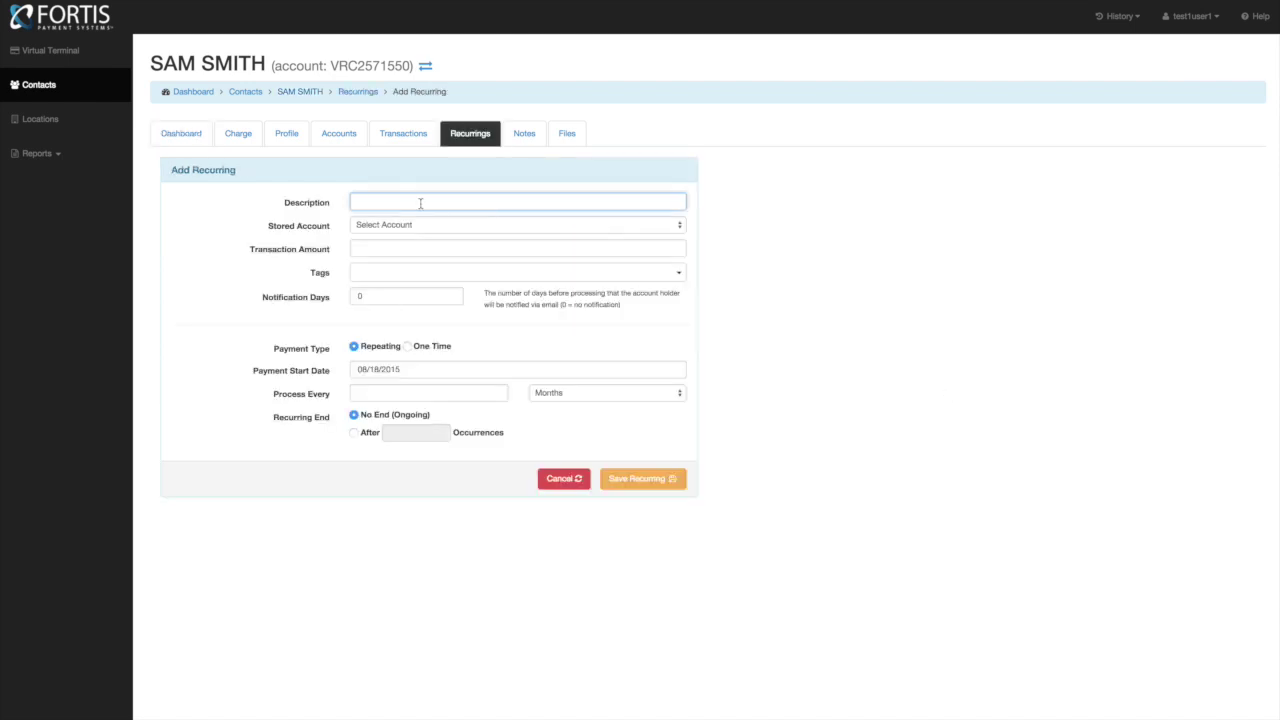
{"action": "type", "text": "Life Time Care"}
{"action": "left_click", "coordinate": [373, 229]}
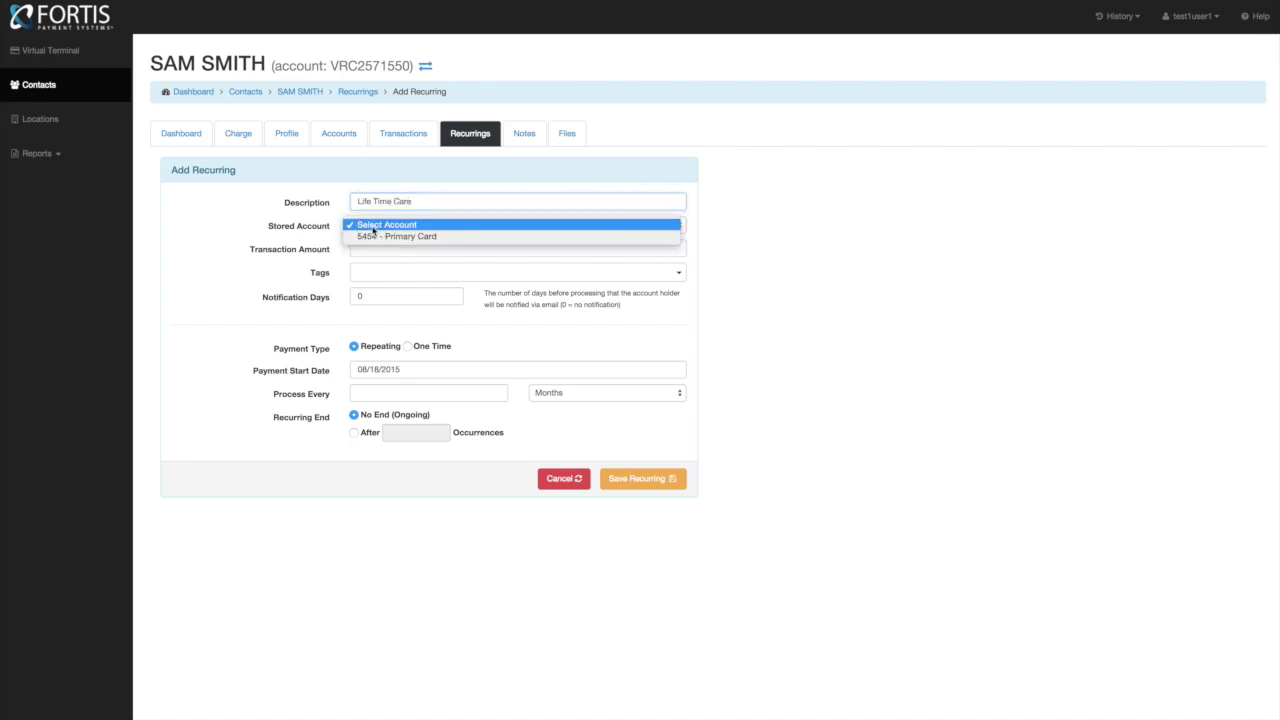
{"action": "left_click", "coordinate": [374, 237]}
{"action": "left_click", "coordinate": [378, 251]}
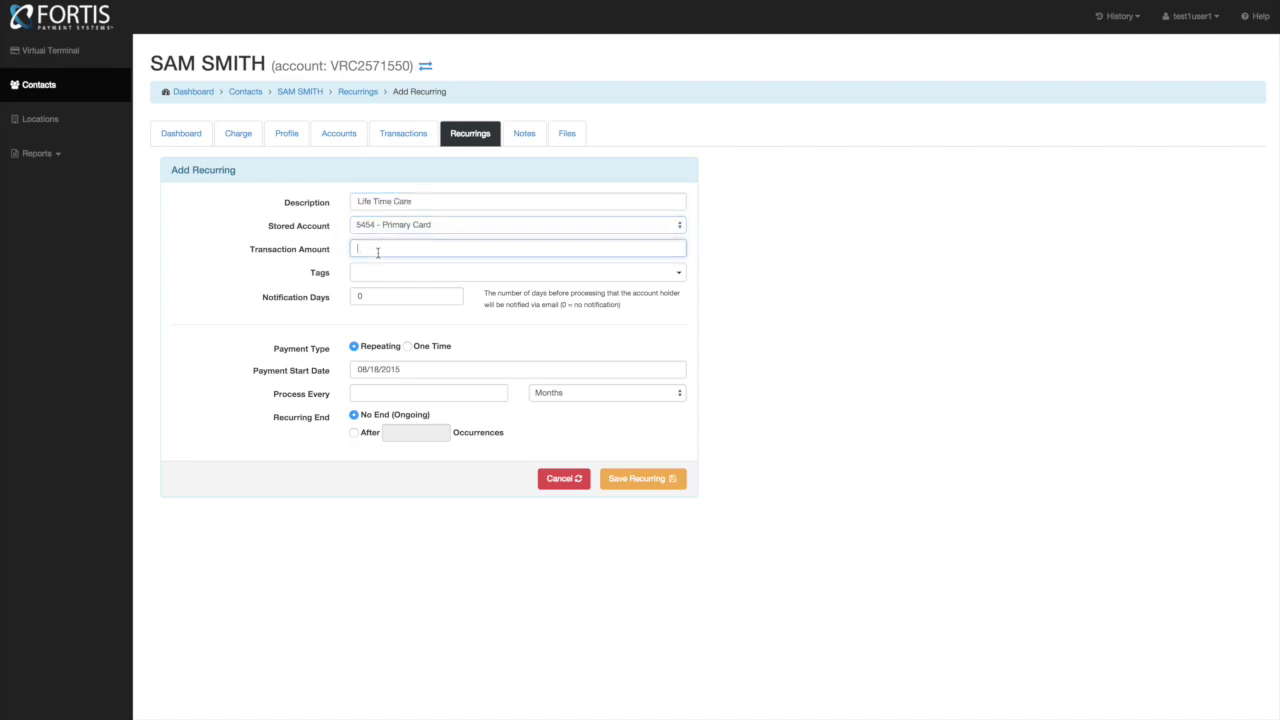
{"action": "type", "text": "150"}
Start it on 08/20/2015, process every 1 month, and save.
{"action": "left_click", "coordinate": [384, 368]}
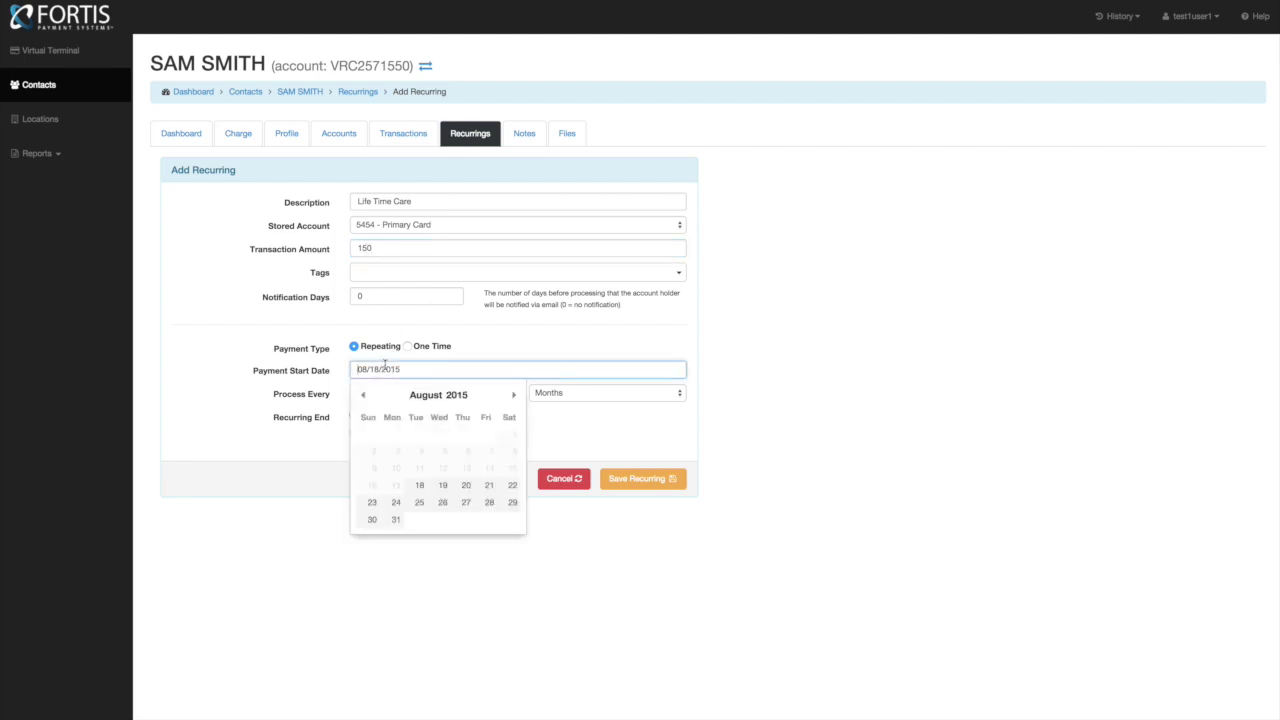
{"action": "left_click", "coordinate": [466, 486]}
{"action": "left_click", "coordinate": [370, 393]}
{"action": "type", "text": "1"}
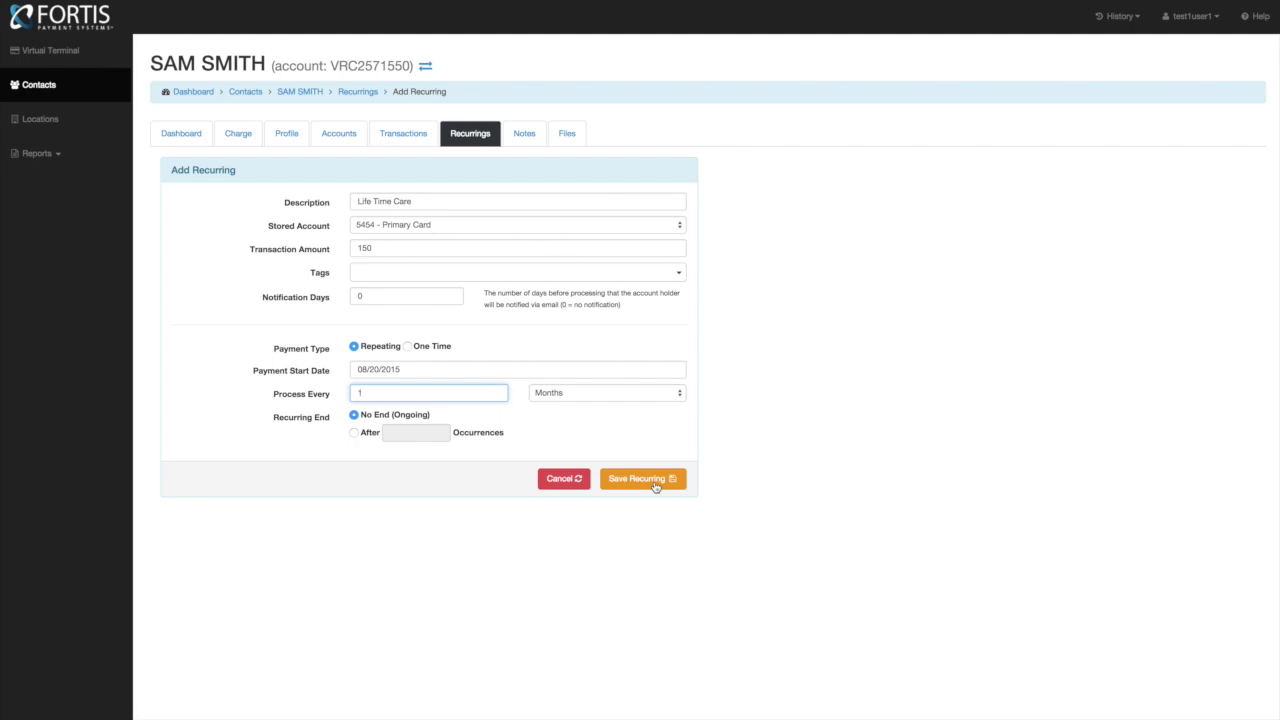
{"action": "left_click", "coordinate": [656, 487]}
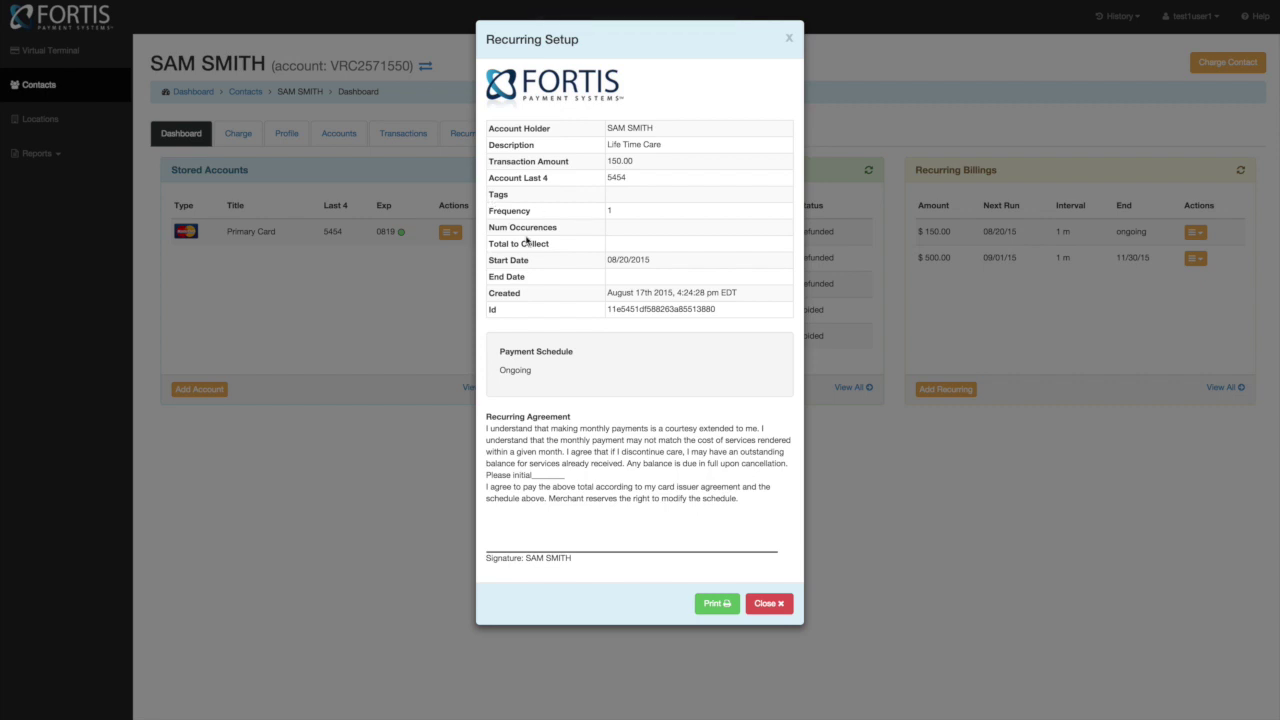
Check the Life Time Care payment schedule is ongoing, then close the summary.
{"action": "left_click_drag", "start_coordinate": [505, 351], "coordinate": [555, 371]}
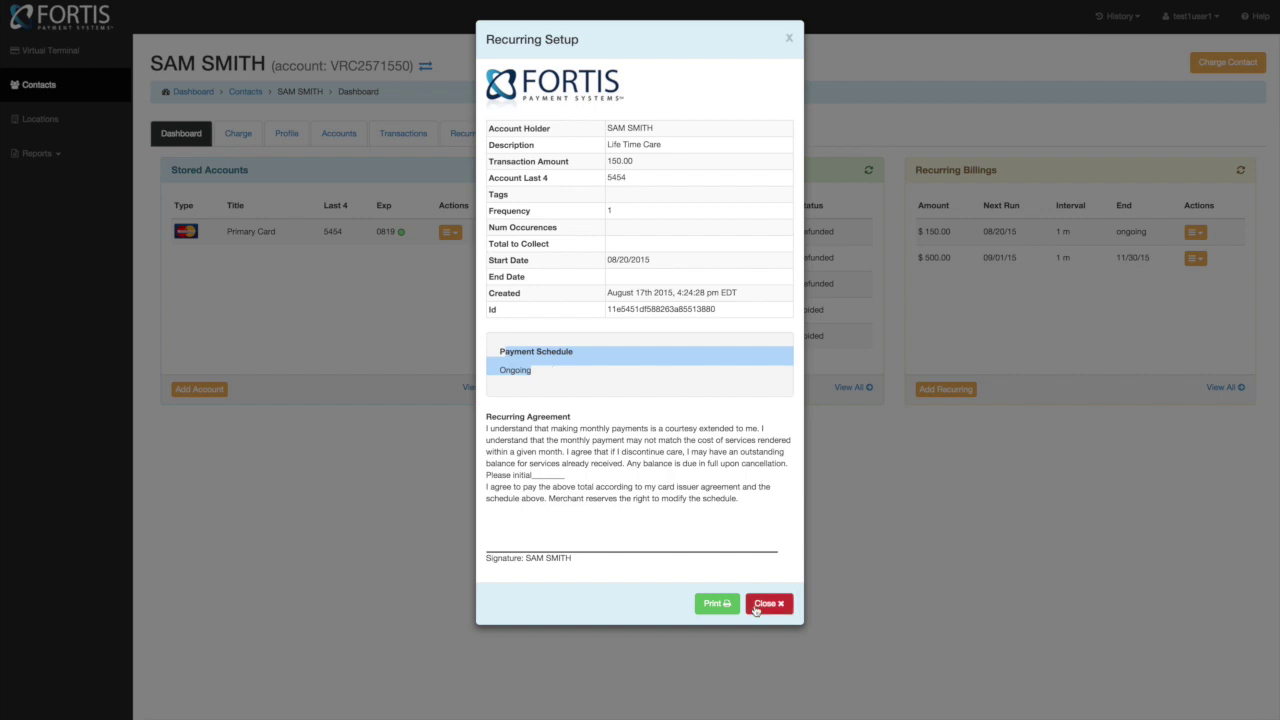
{"action": "left_click", "coordinate": [764, 604]}
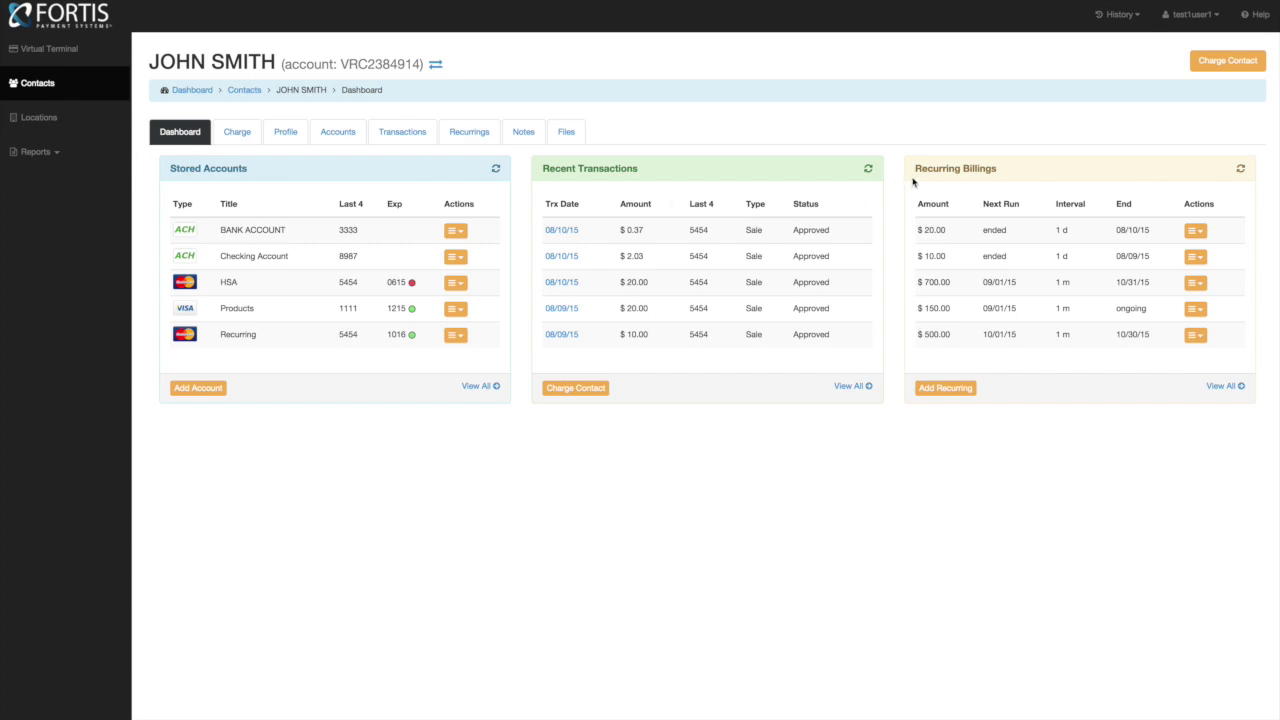
Review the five recurring billings and the $700.00 billing's Actions options.
{"action": "left_click_drag", "start_coordinate": [915, 168], "coordinate": [1223, 331]}
{"action": "left_click", "coordinate": [1223, 315]}
{"action": "left_click", "coordinate": [1194, 285]}
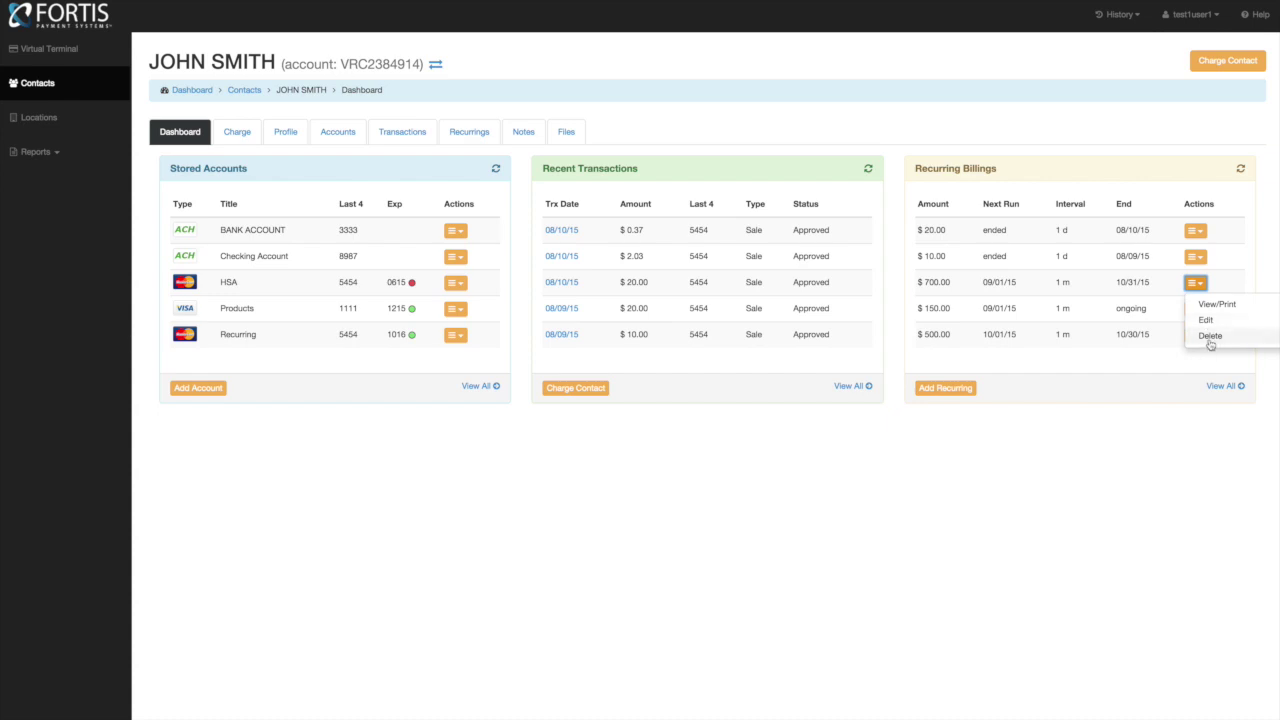
{"action": "left_click", "coordinate": [1004, 479]}
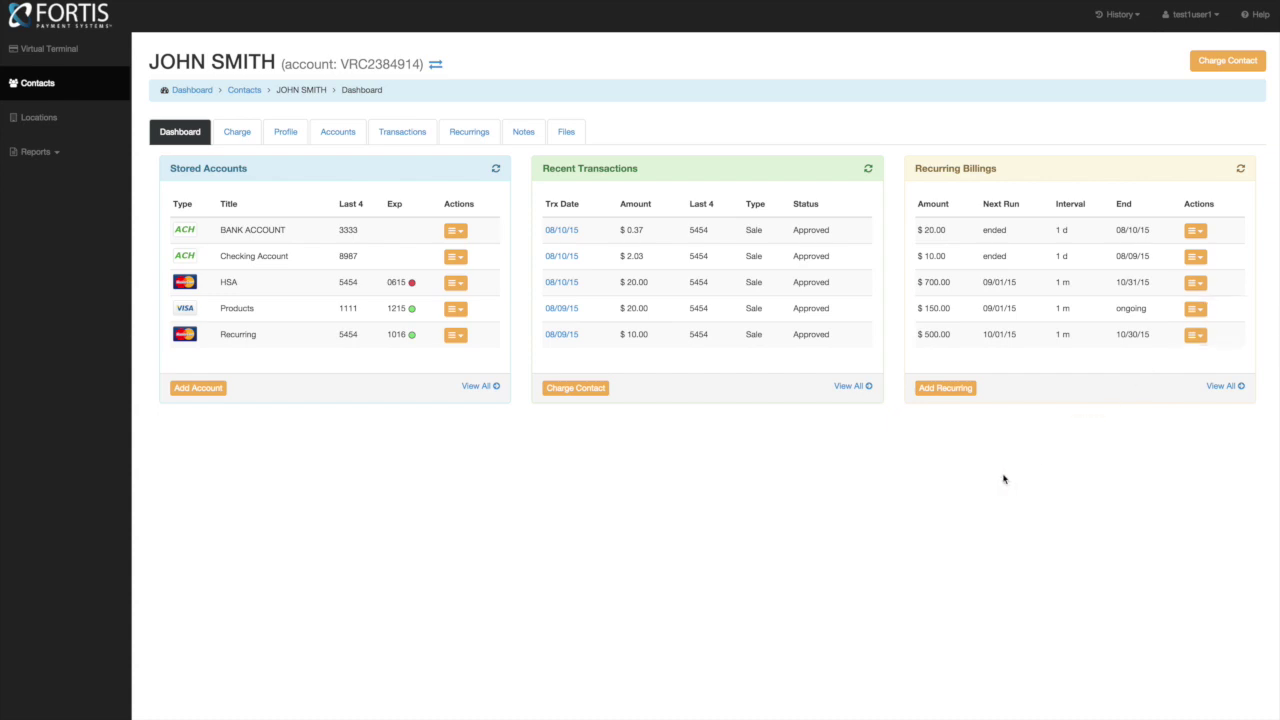
Browse the recurring plan cards on the Recurrings tab and bring up the 500.00 card's options.
{"action": "left_click", "coordinate": [462, 138]}
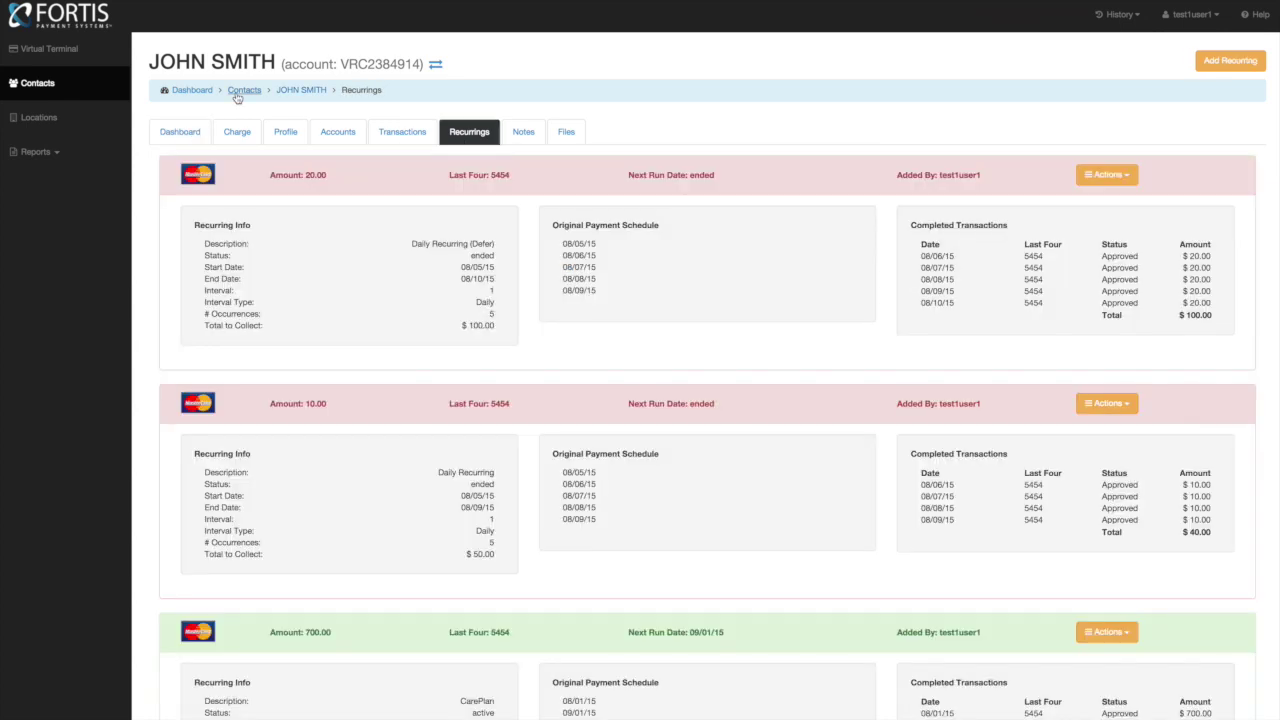
{"action": "scroll", "coordinate": [452, 430], "scroll_direction": "down", "scroll_amount": 1}
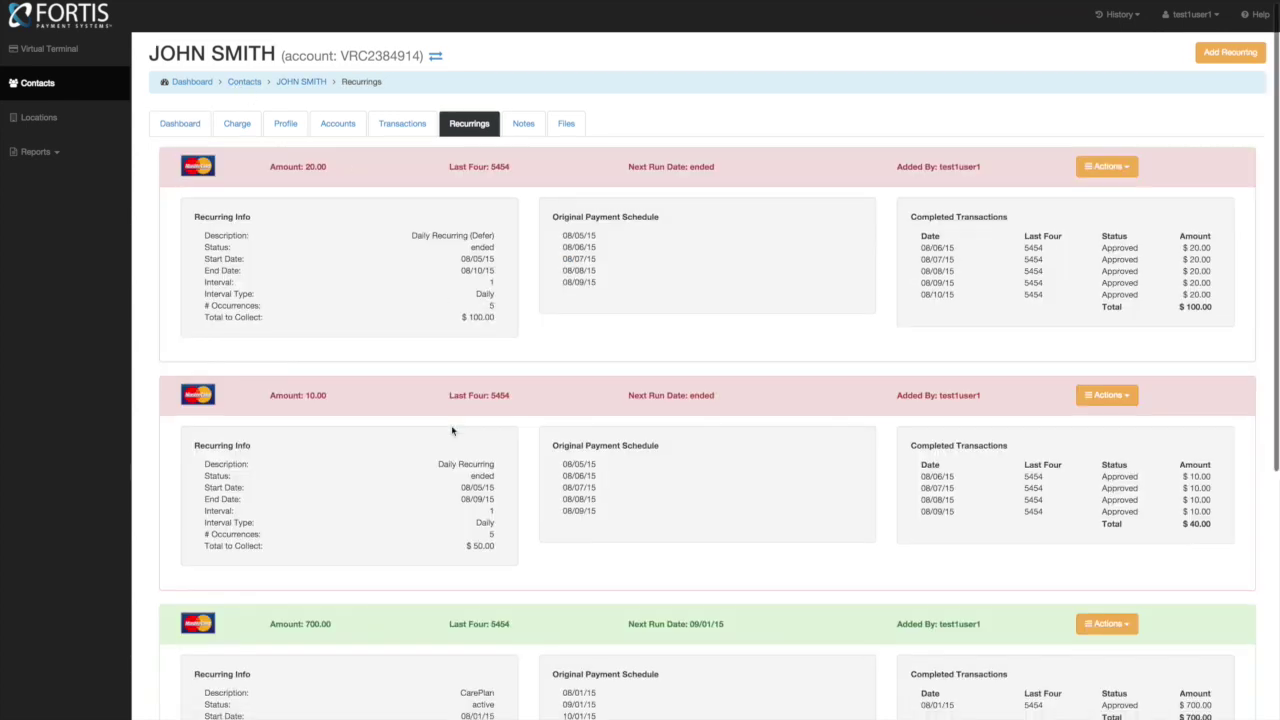
{"action": "scroll", "coordinate": [451, 425], "scroll_direction": "down", "scroll_amount": 3}
{"action": "scroll", "coordinate": [451, 430], "scroll_direction": "up", "scroll_amount": 3}
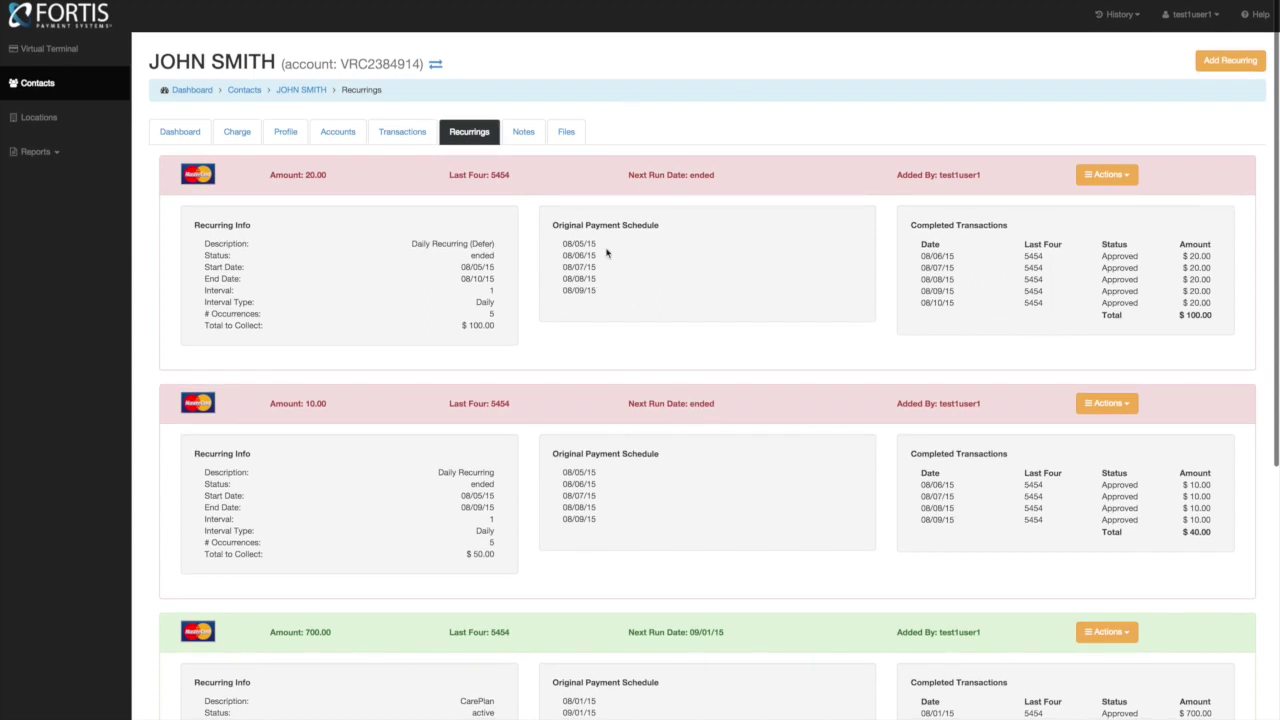
{"action": "scroll", "coordinate": [645, 443], "scroll_direction": "down", "scroll_amount": 5}
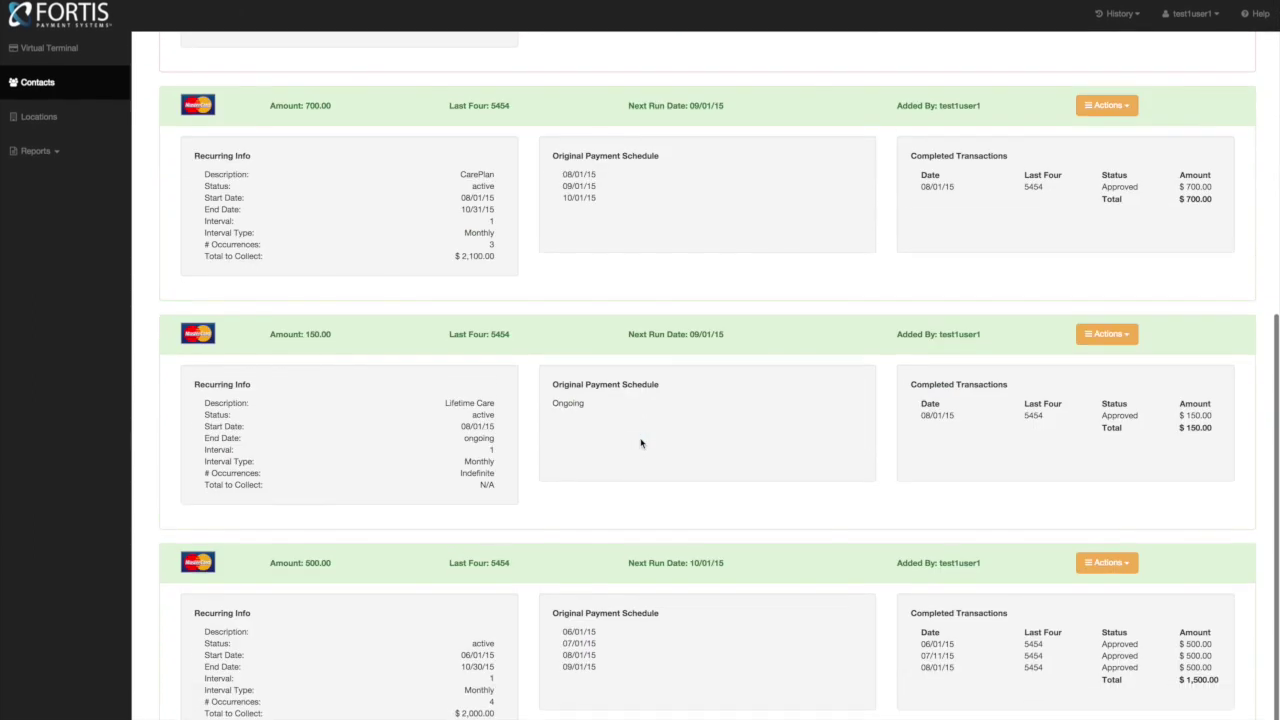
{"action": "scroll", "coordinate": [641, 443], "scroll_direction": "up", "scroll_amount": 1}
{"action": "scroll", "coordinate": [641, 438], "scroll_direction": "up", "scroll_amount": 3}
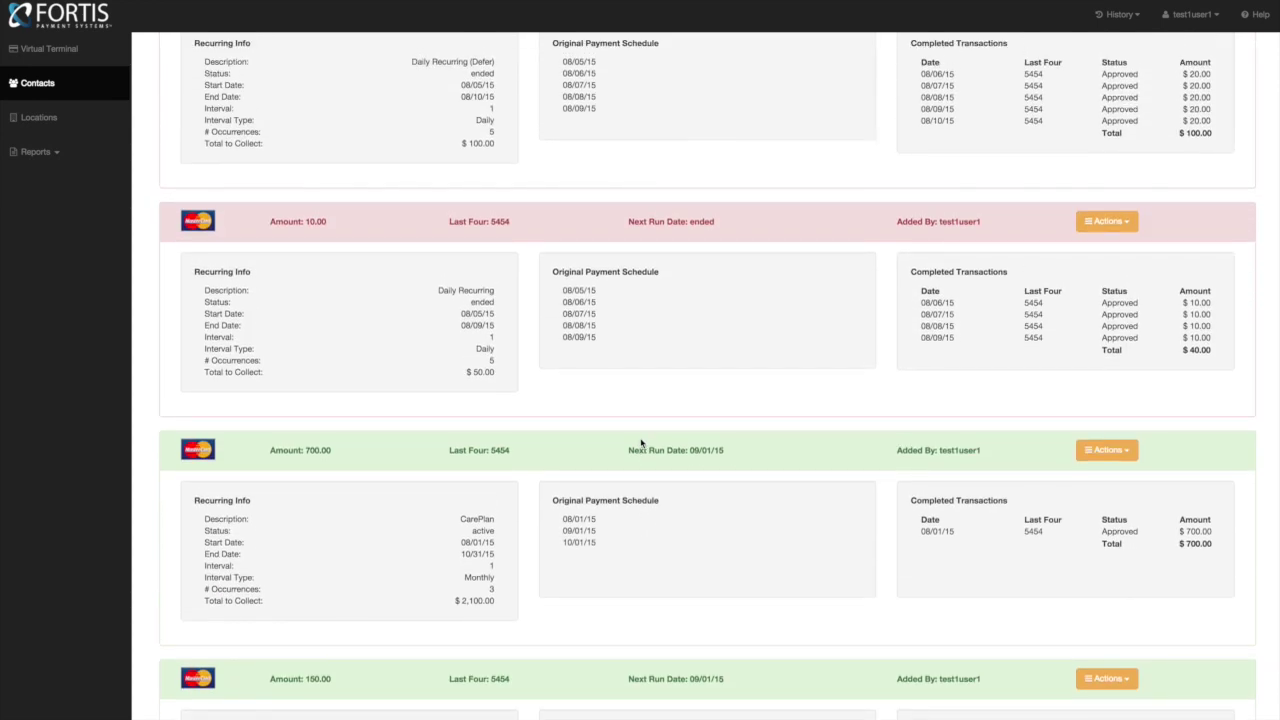
{"action": "scroll", "coordinate": [641, 443], "scroll_direction": "up", "scroll_amount": 1}
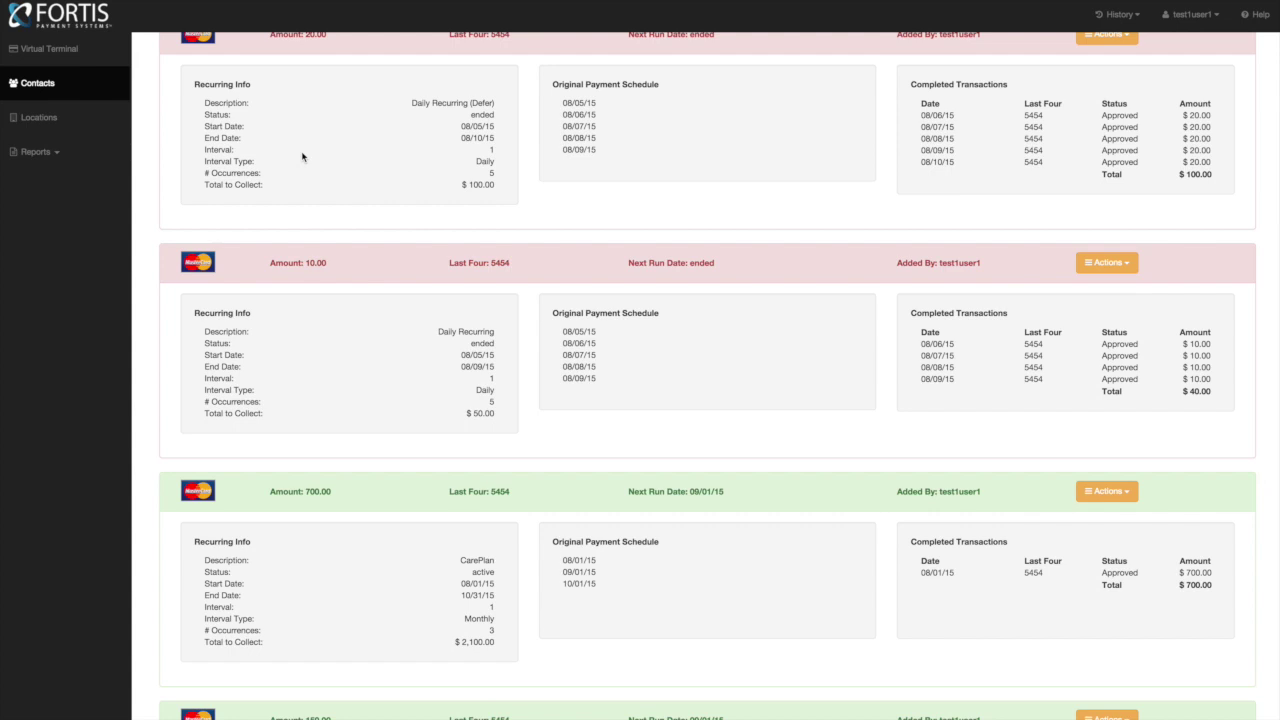
{"action": "scroll", "coordinate": [381, 185], "scroll_direction": "down", "scroll_amount": 5}
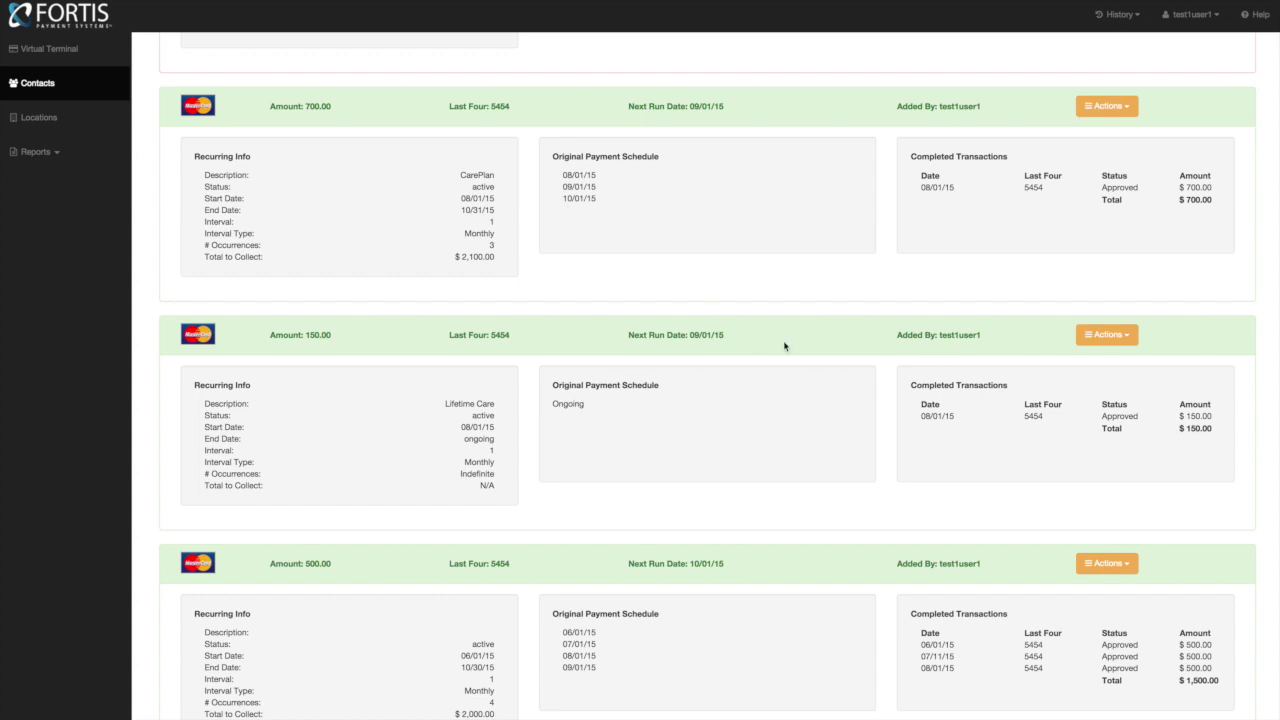
{"action": "left_click", "coordinate": [1097, 566]}
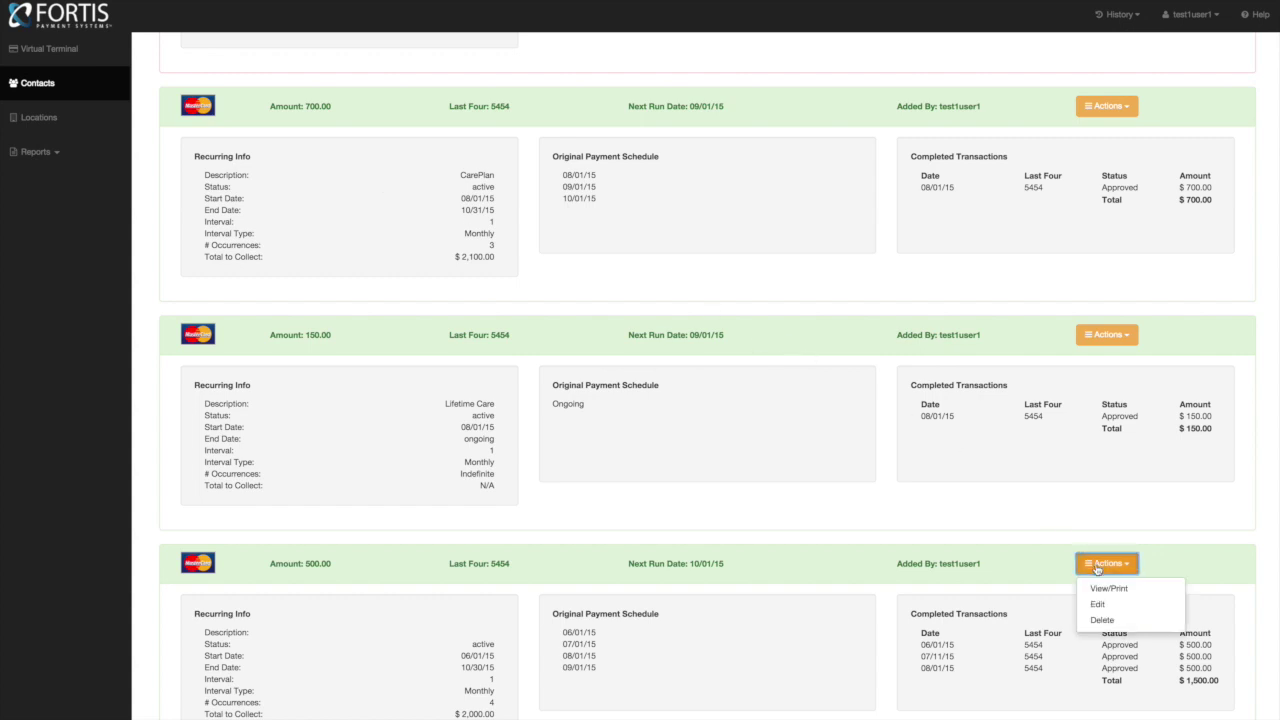
View the 500.00 plan: 3 of 4 payments completed, $500.00 remaining; then close it.
{"action": "left_click", "coordinate": [1096, 590]}
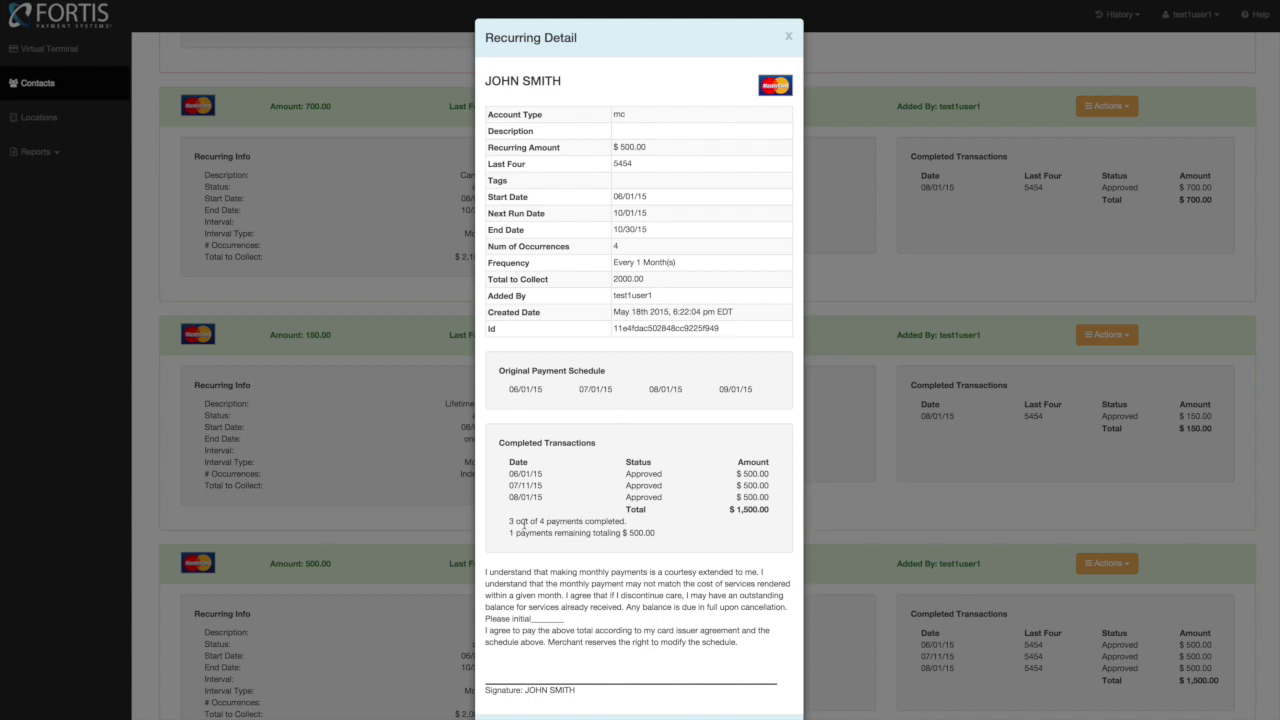
{"action": "left_click_drag", "start_coordinate": [509, 522], "coordinate": [627, 510]}
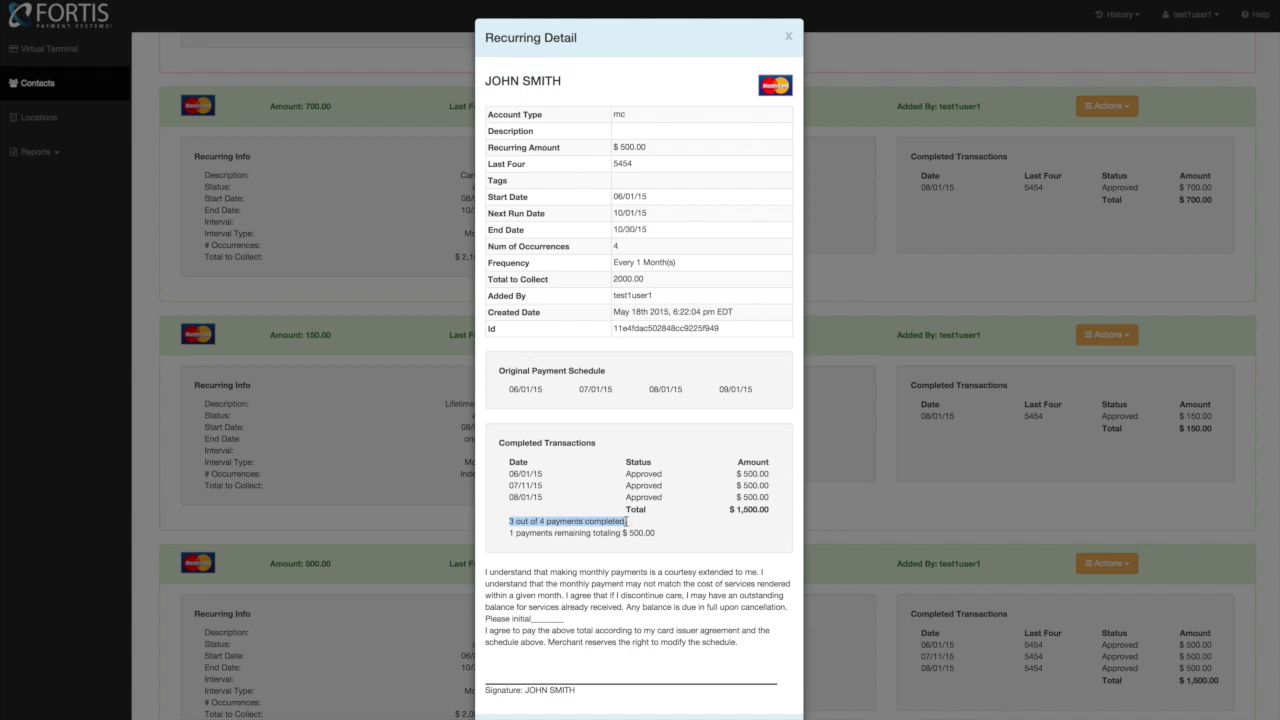
{"action": "left_click_drag", "start_coordinate": [628, 509], "coordinate": [766, 510]}
{"action": "left_click_drag", "start_coordinate": [653, 533], "coordinate": [509, 535]}
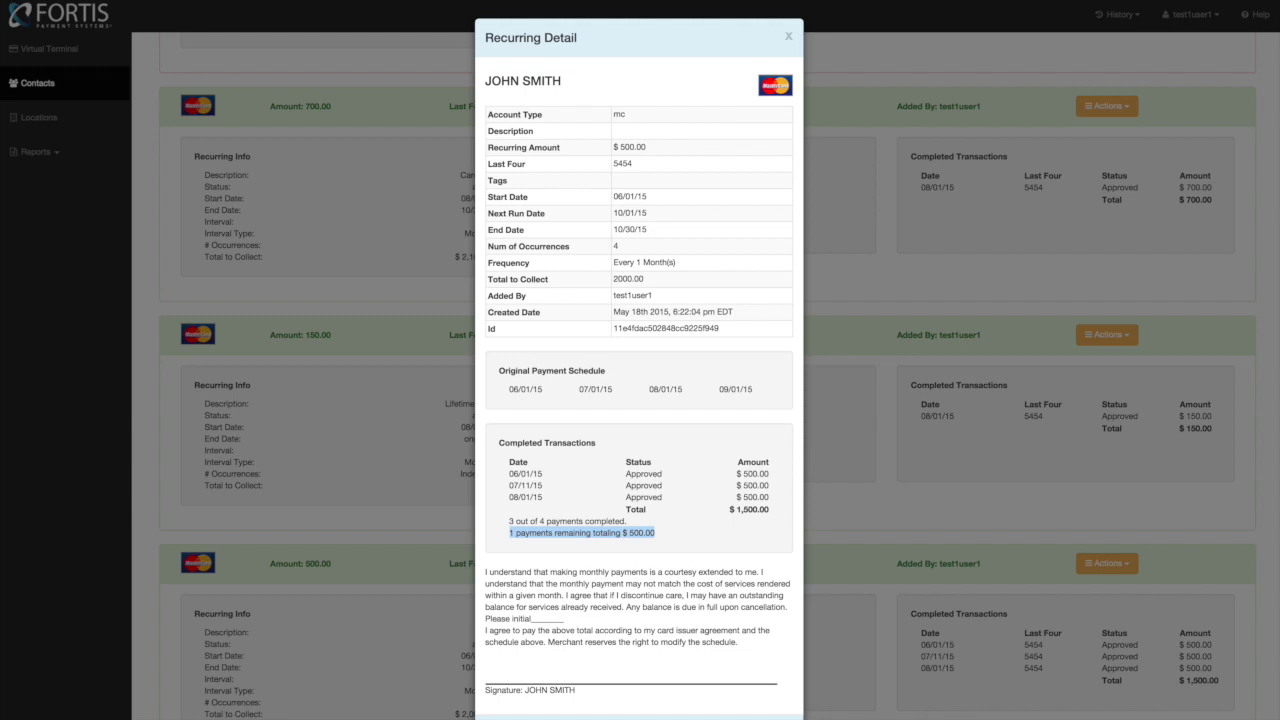
{"action": "left_click", "coordinate": [788, 40]}
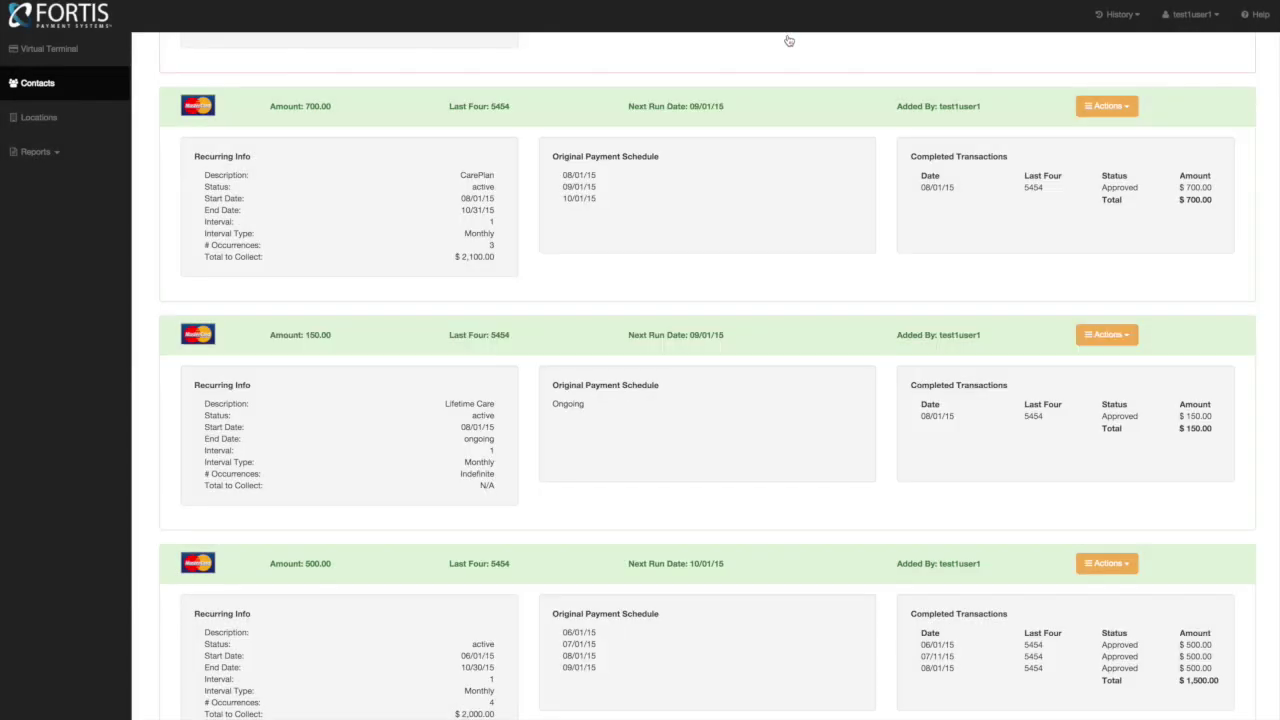
Open the Edit Recurring form for the $500.00 billing from the Dashboard.
{"action": "scroll", "coordinate": [280, 117], "scroll_direction": "up", "scroll_amount": 5}
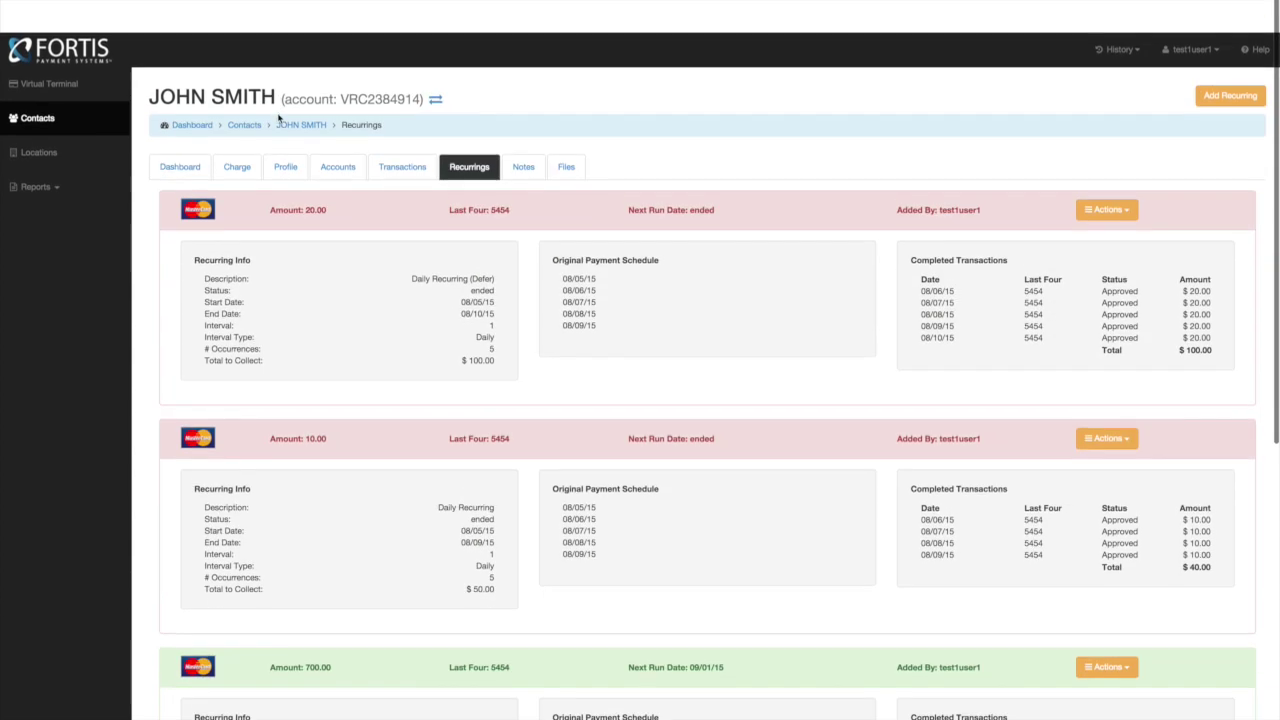
{"action": "left_click", "coordinate": [180, 137]}
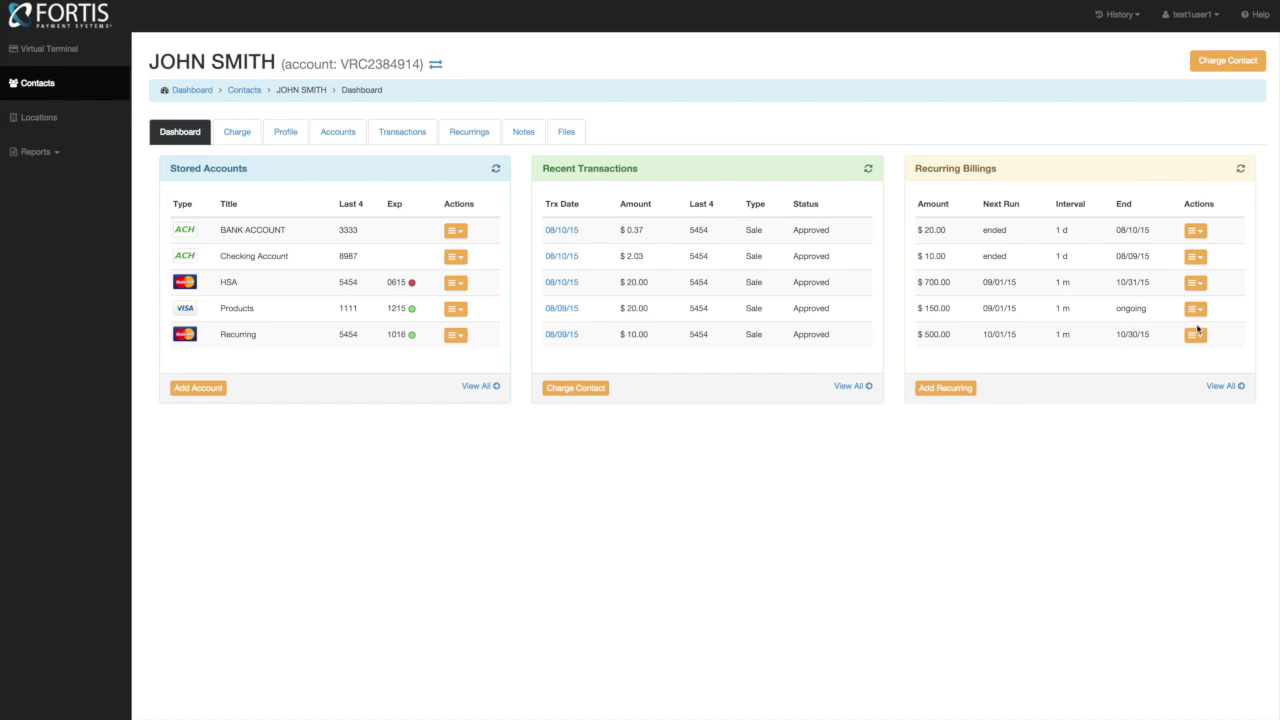
{"action": "left_click", "coordinate": [1195, 335]}
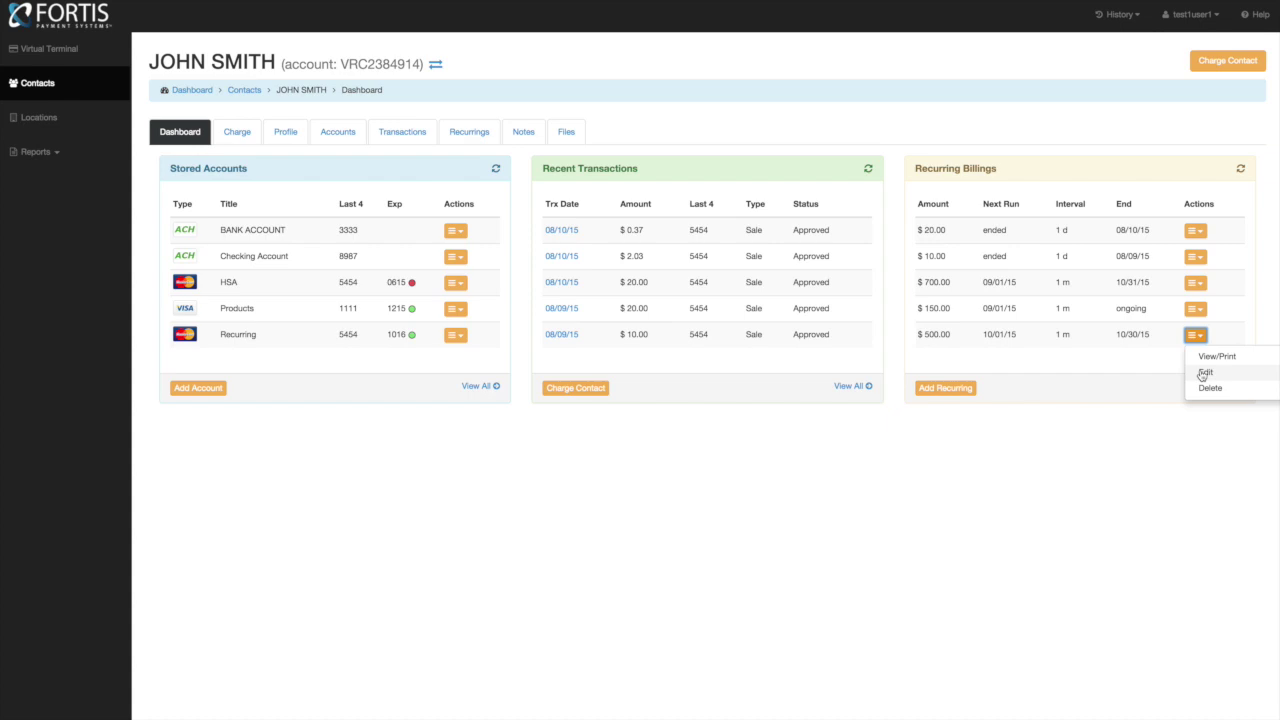
{"action": "left_click", "coordinate": [1203, 373]}
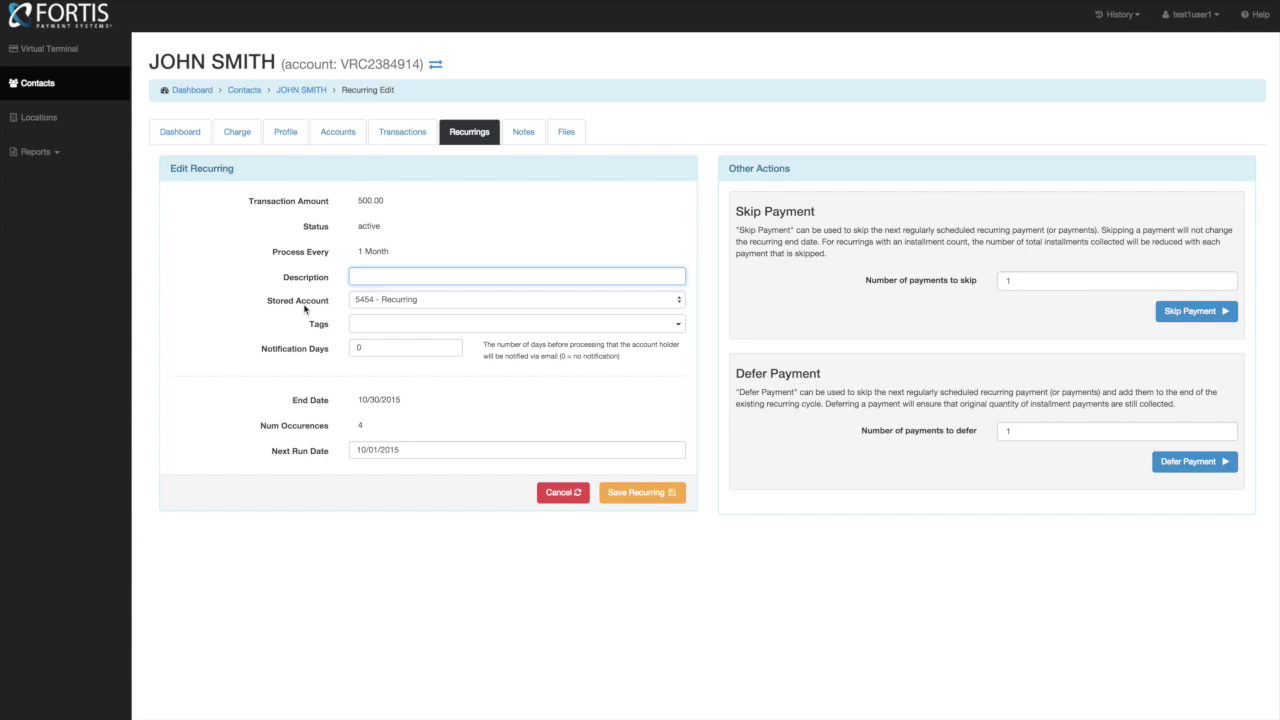
Switch the $500.00 billing to 1111 - Products, next run 10/09/2015, and save.
{"action": "left_click", "coordinate": [394, 306]}
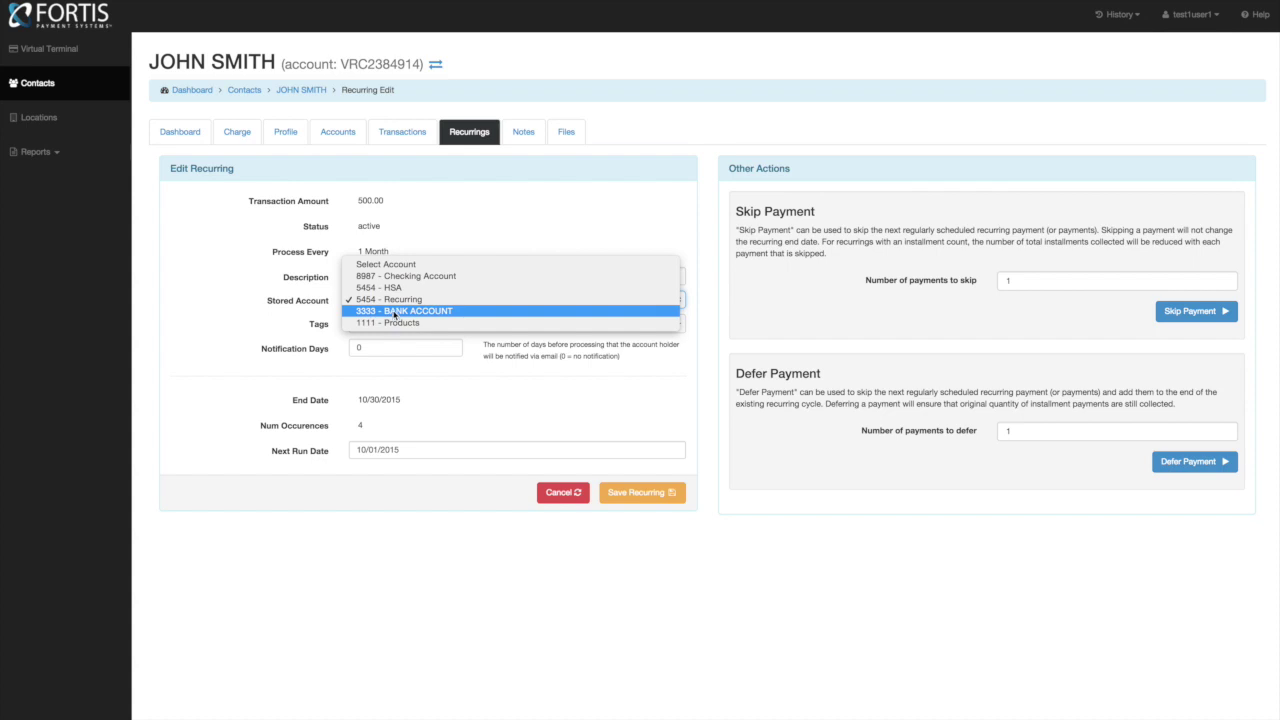
{"action": "left_click", "coordinate": [386, 323]}
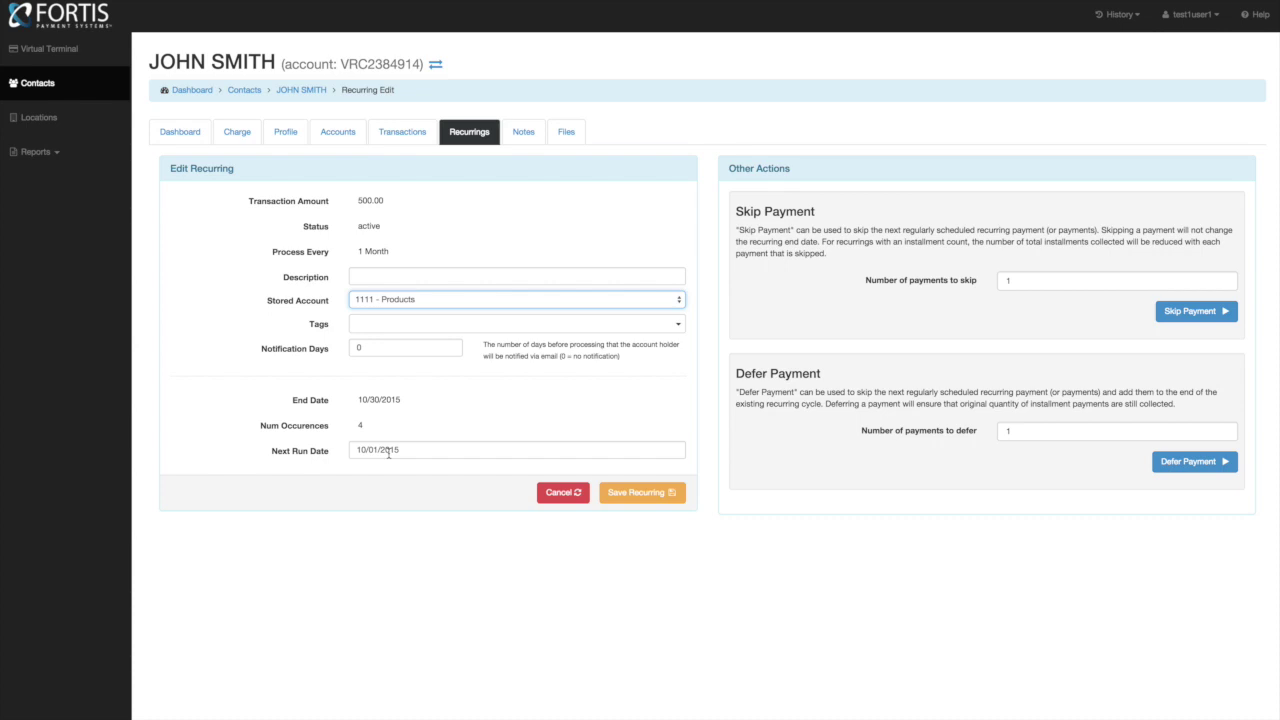
{"action": "left_click", "coordinate": [388, 452]}
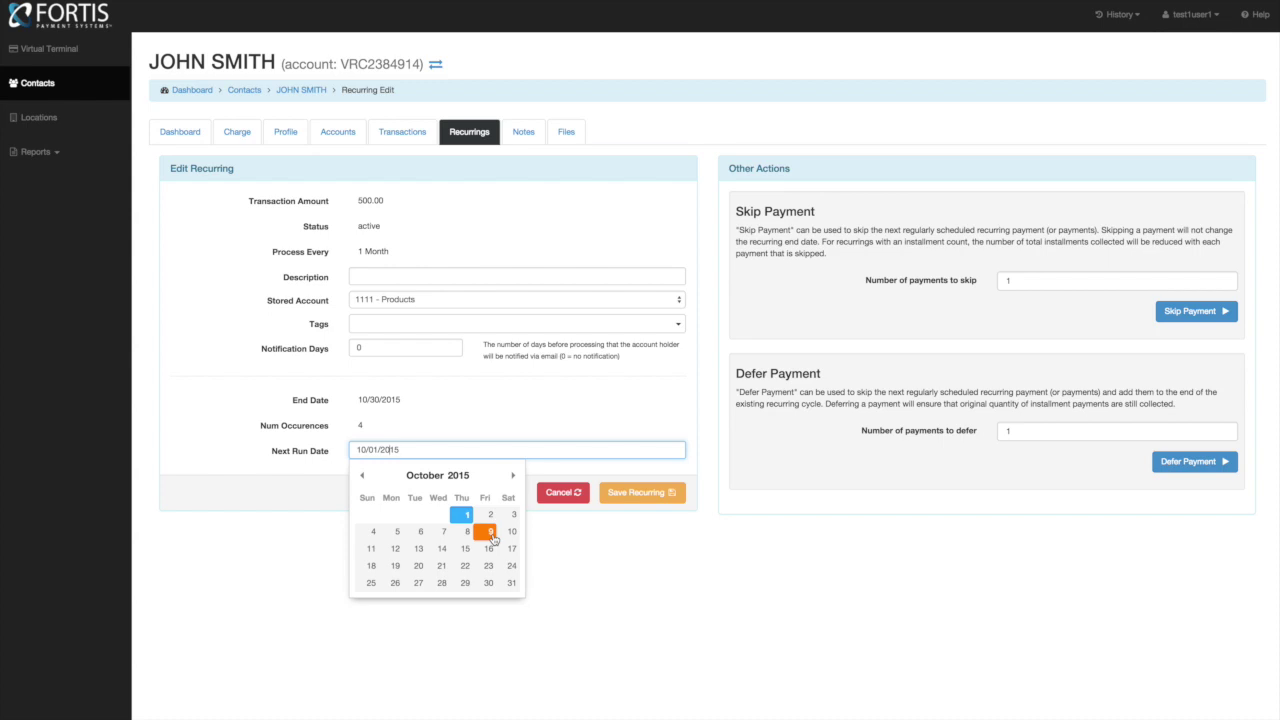
{"action": "left_click", "coordinate": [491, 532]}
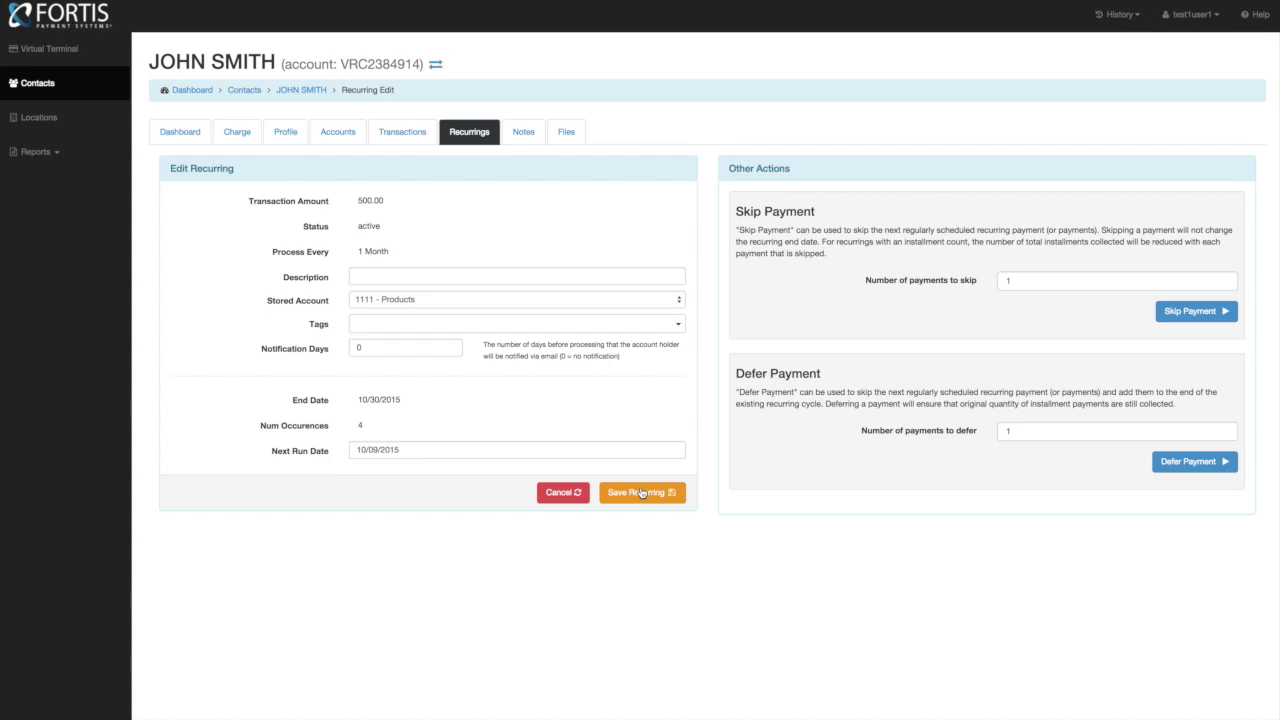
{"action": "left_click", "coordinate": [641, 492]}
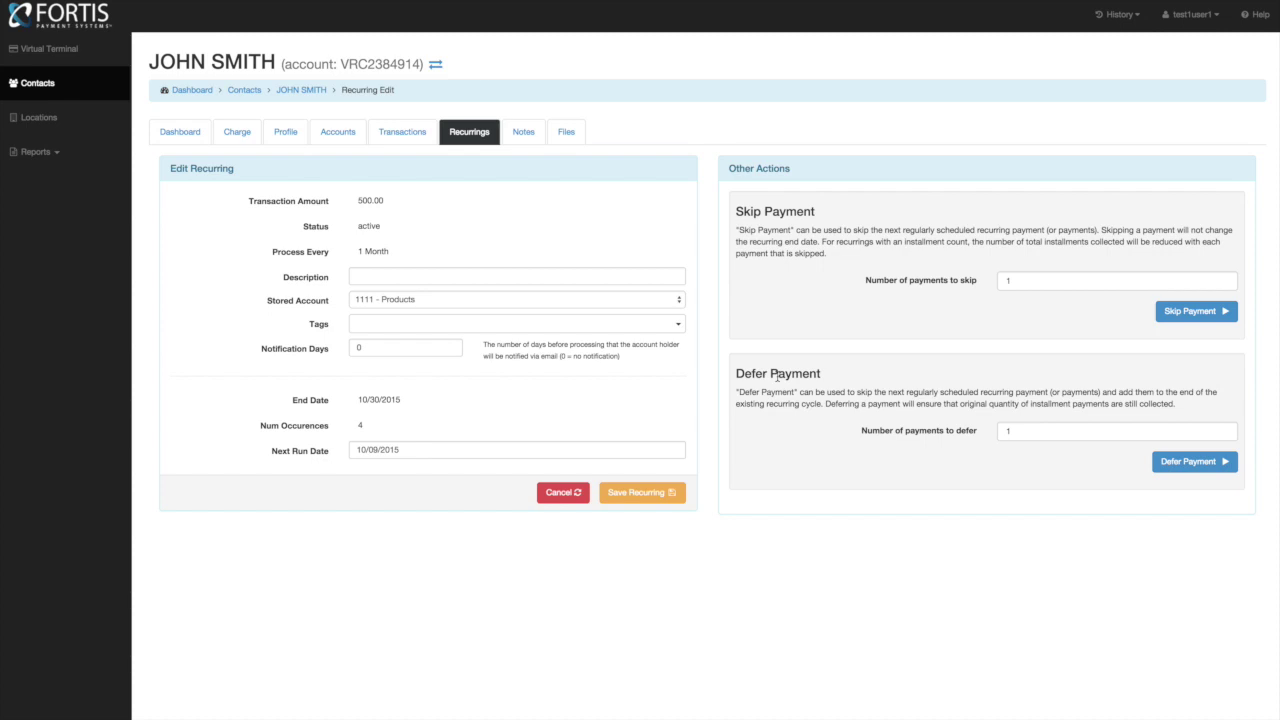
Enter 3 payments to skip, then cancel the edit without saving.
{"action": "left_click", "coordinate": [1016, 280]}
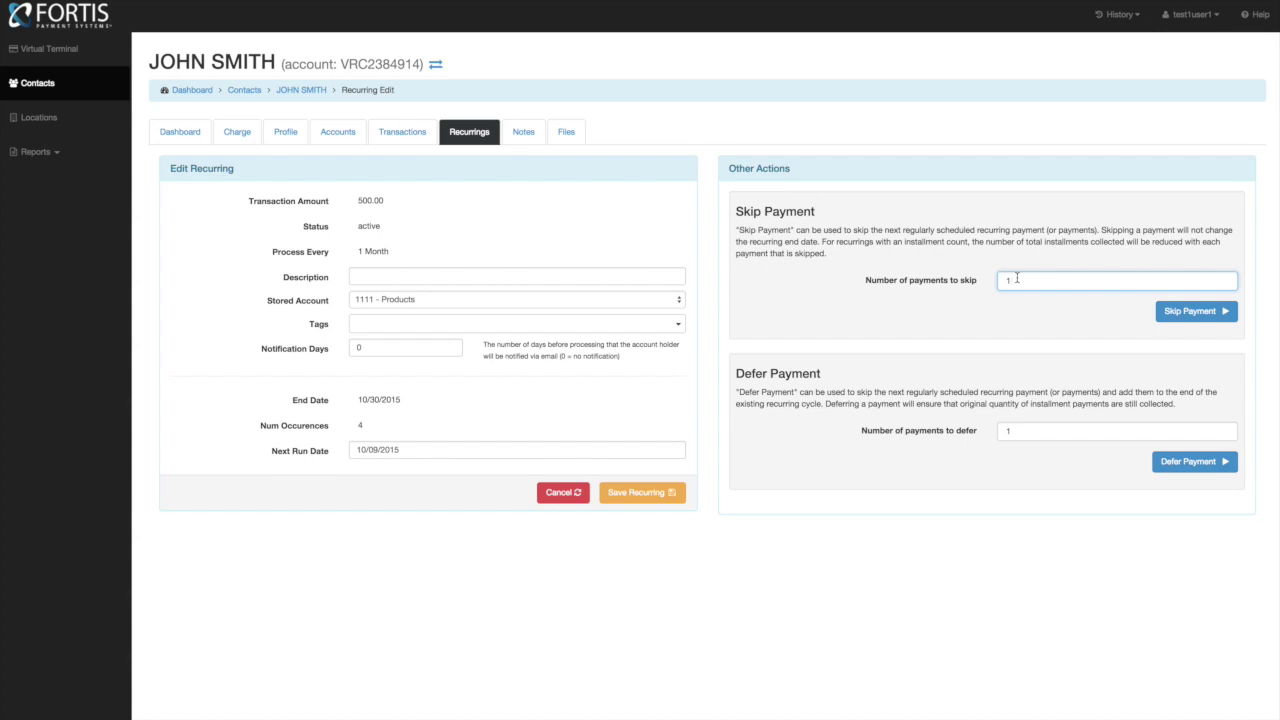
{"action": "key", "text": "BackSpace"}
{"action": "type", "text": "3"}
{"action": "left_click", "coordinate": [285, 256]}
{"action": "left_click_drag", "start_coordinate": [285, 256], "coordinate": [388, 255]}
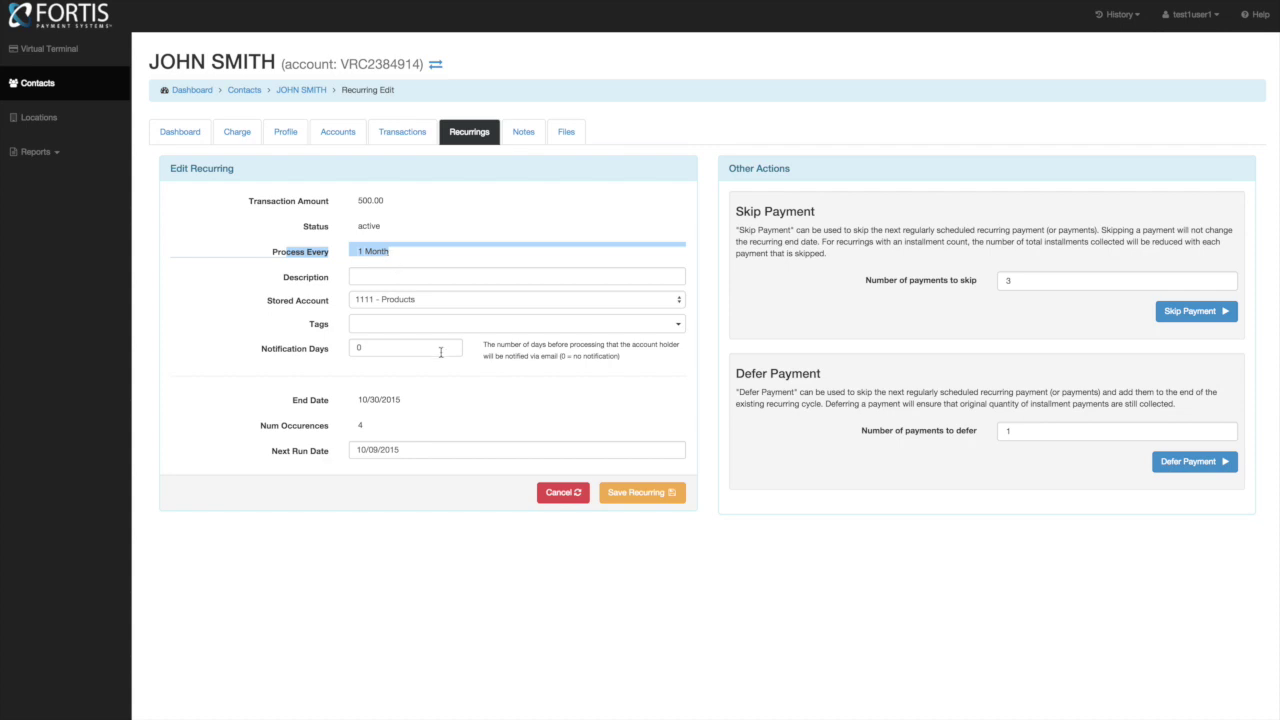
{"action": "left_click", "coordinate": [560, 493]}
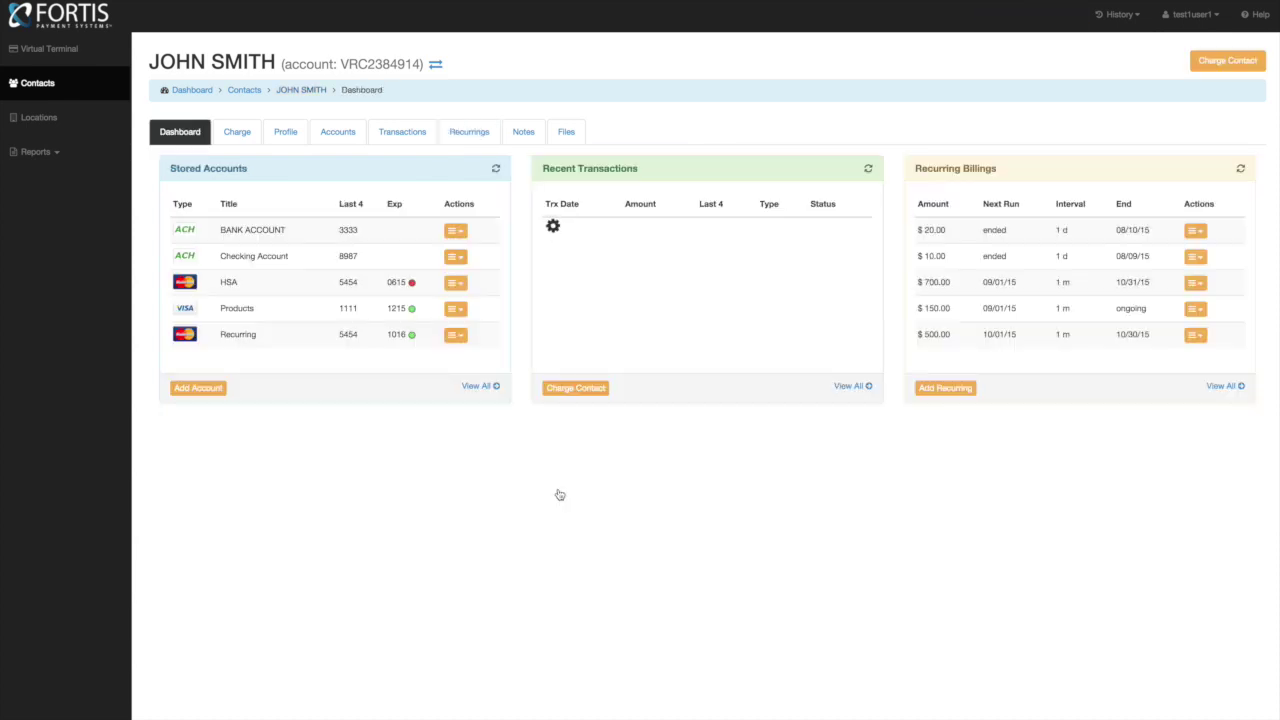
Choose Edit from the Actions menu of the $150.00 Lifetime Care recurring billing.
{"action": "left_click", "coordinate": [1190, 311]}
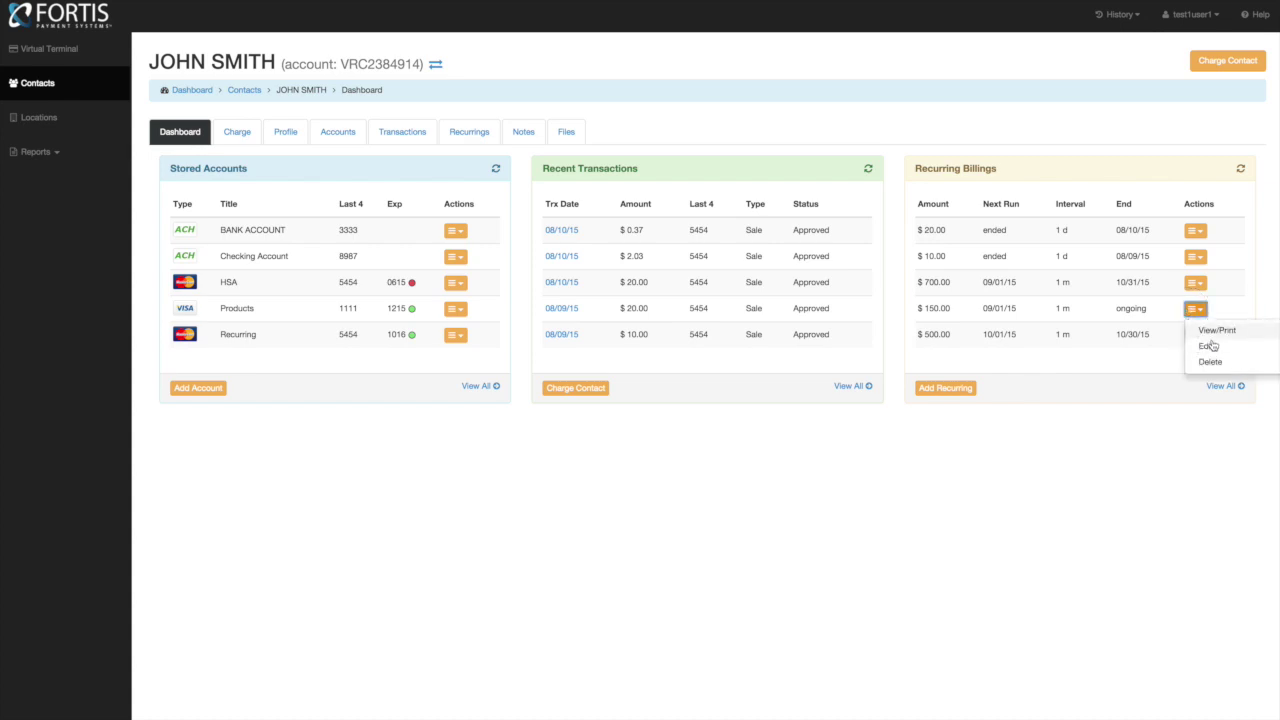
{"action": "left_click", "coordinate": [1210, 346]}
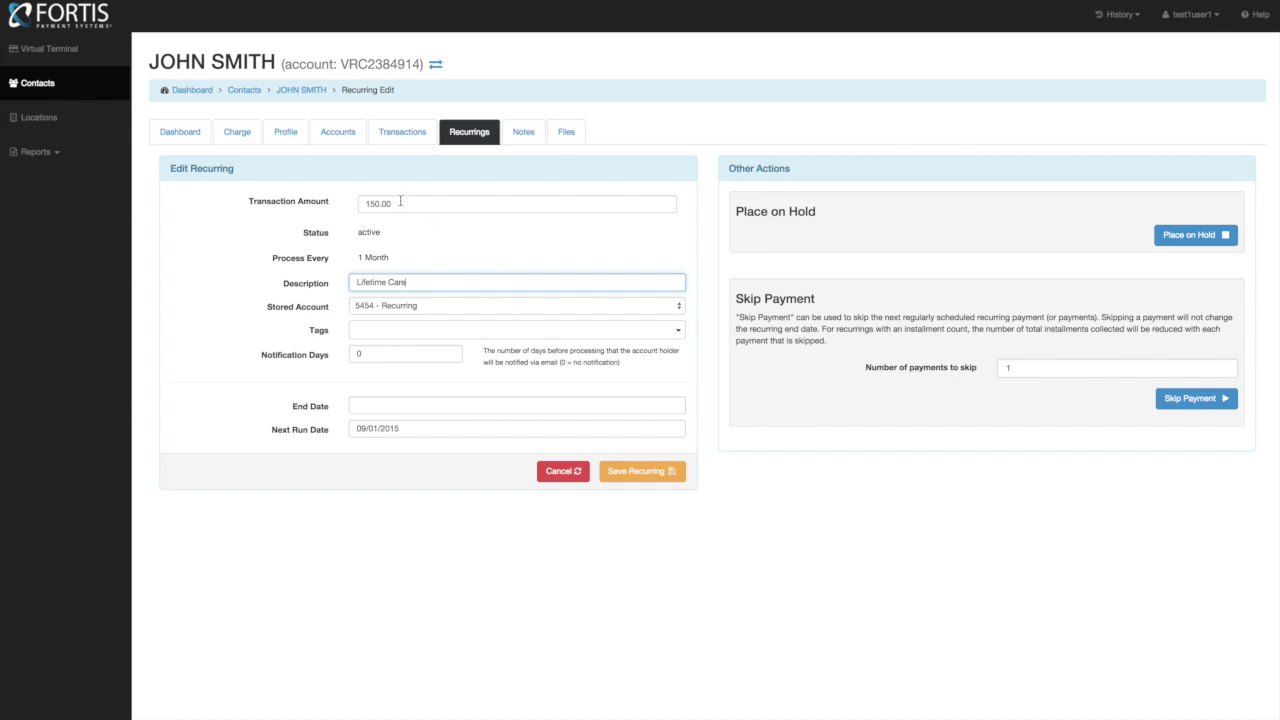
Change the transaction amount to 250.00 and payments to skip to 3, then cancel the edit.
{"action": "left_click", "coordinate": [368, 204]}
{"action": "key", "text": "BackSpace"}
{"action": "type", "text": "2"}
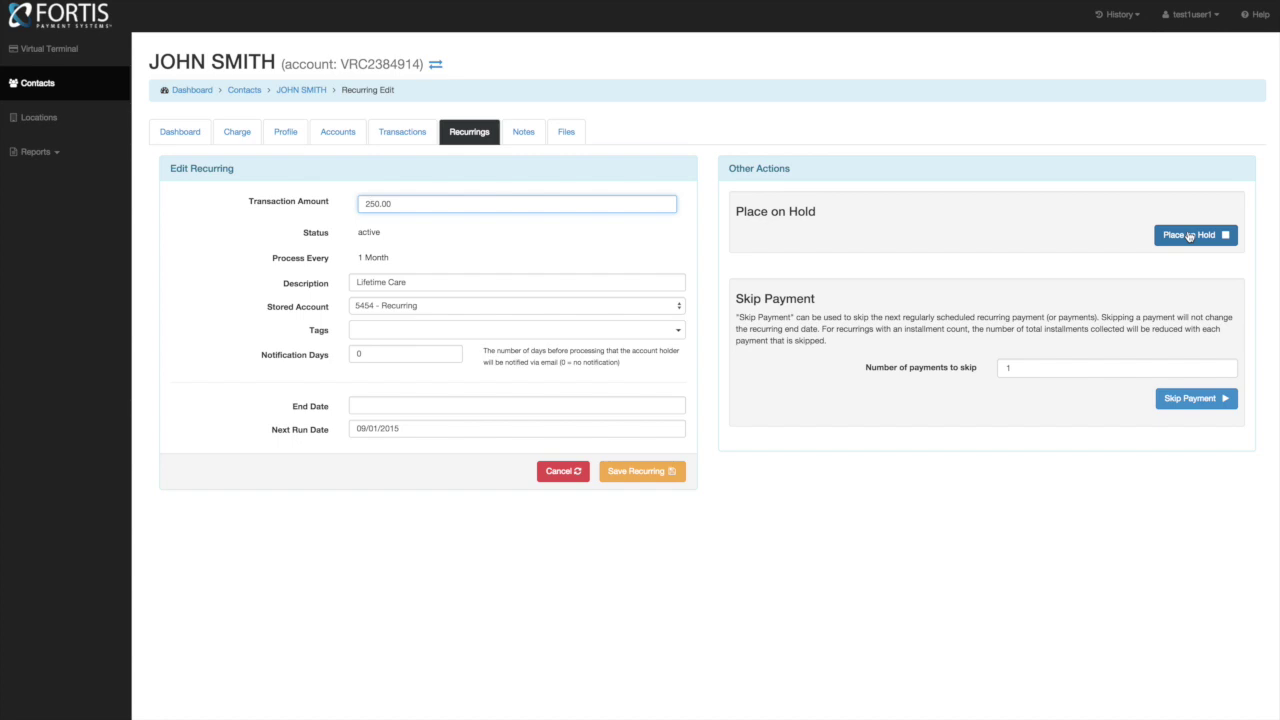
{"action": "left_click", "coordinate": [1044, 367]}
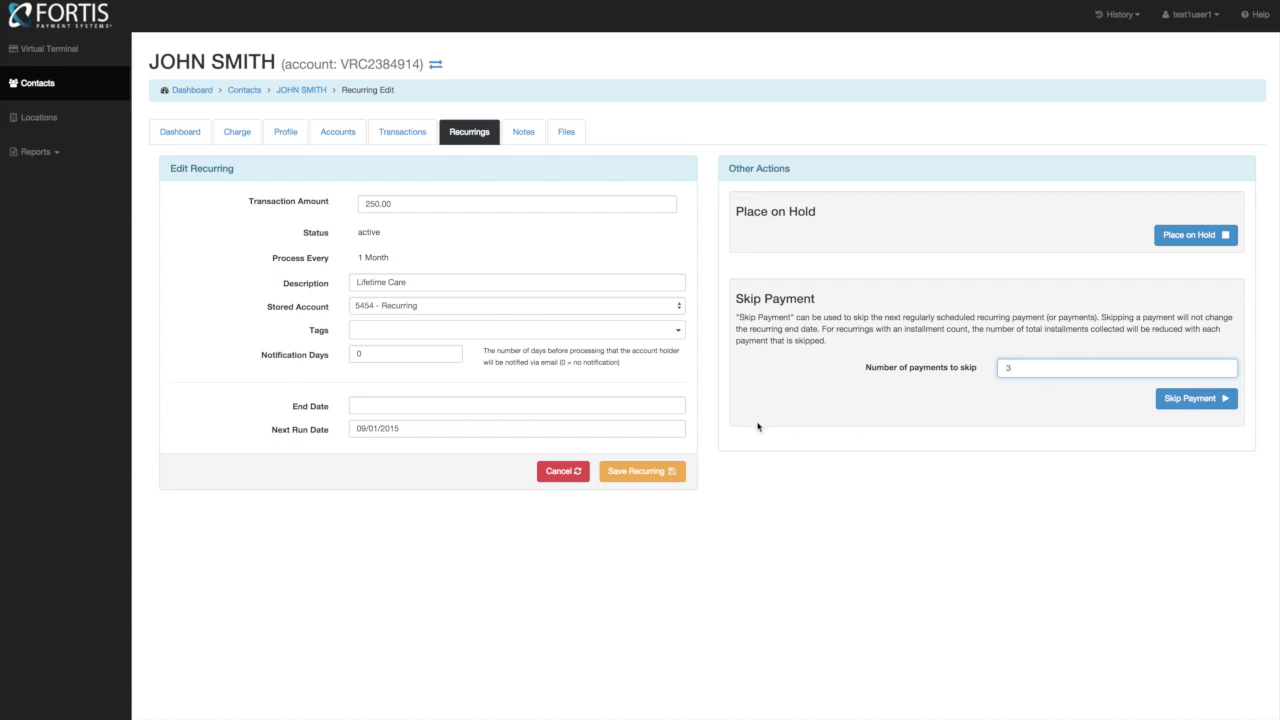
{"action": "left_click", "coordinate": [568, 470]}
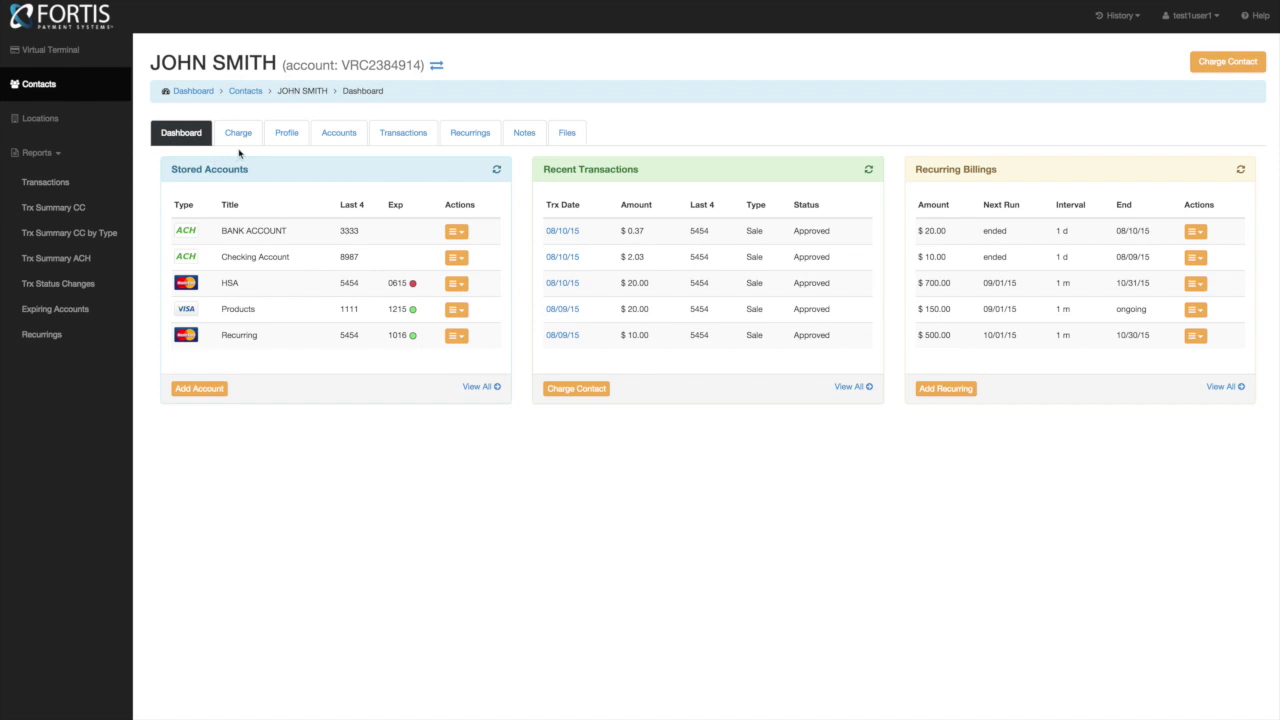
{"action": "left_click", "coordinate": [51, 182]}
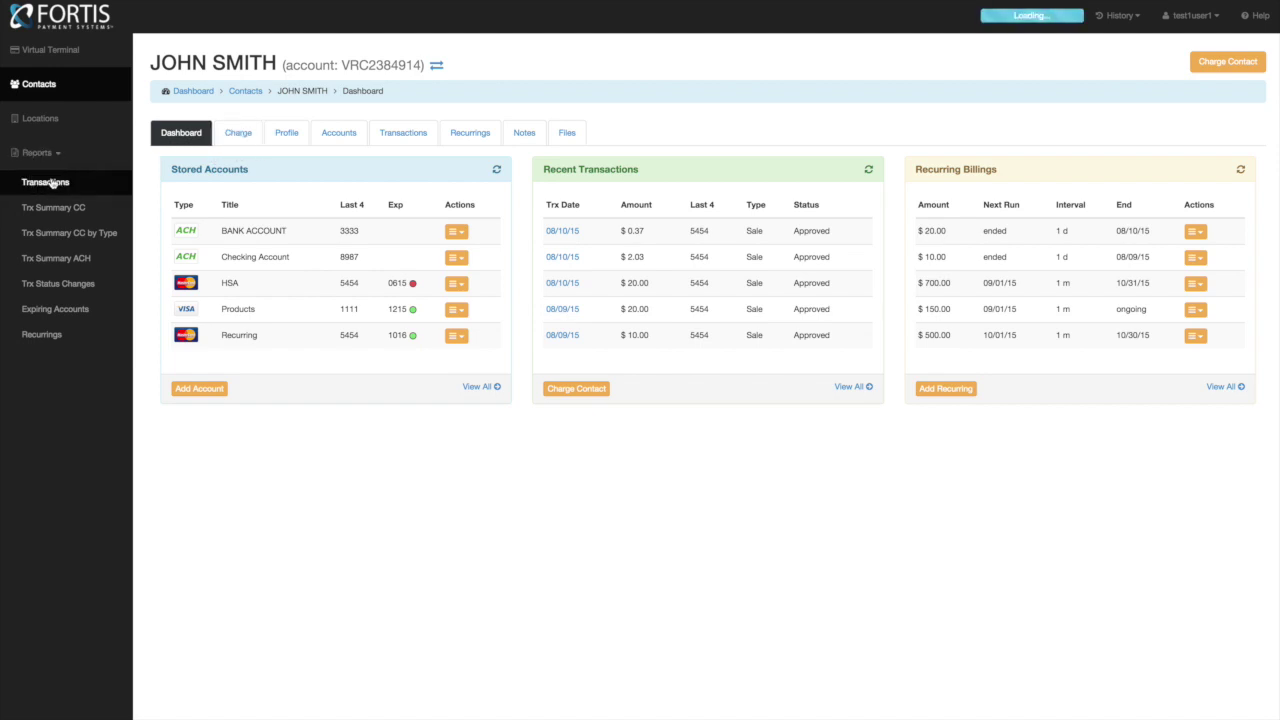
{"action": "left_click", "coordinate": [229, 173]}
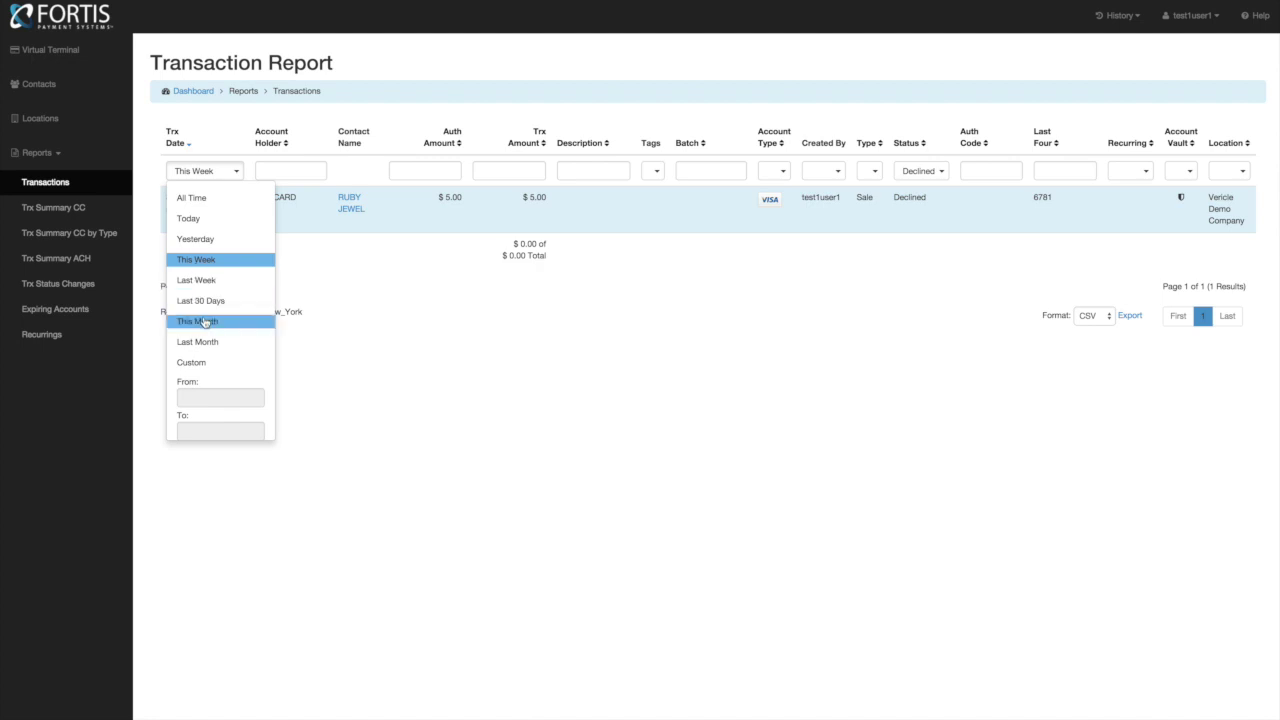
{"action": "left_click", "coordinate": [204, 322]}
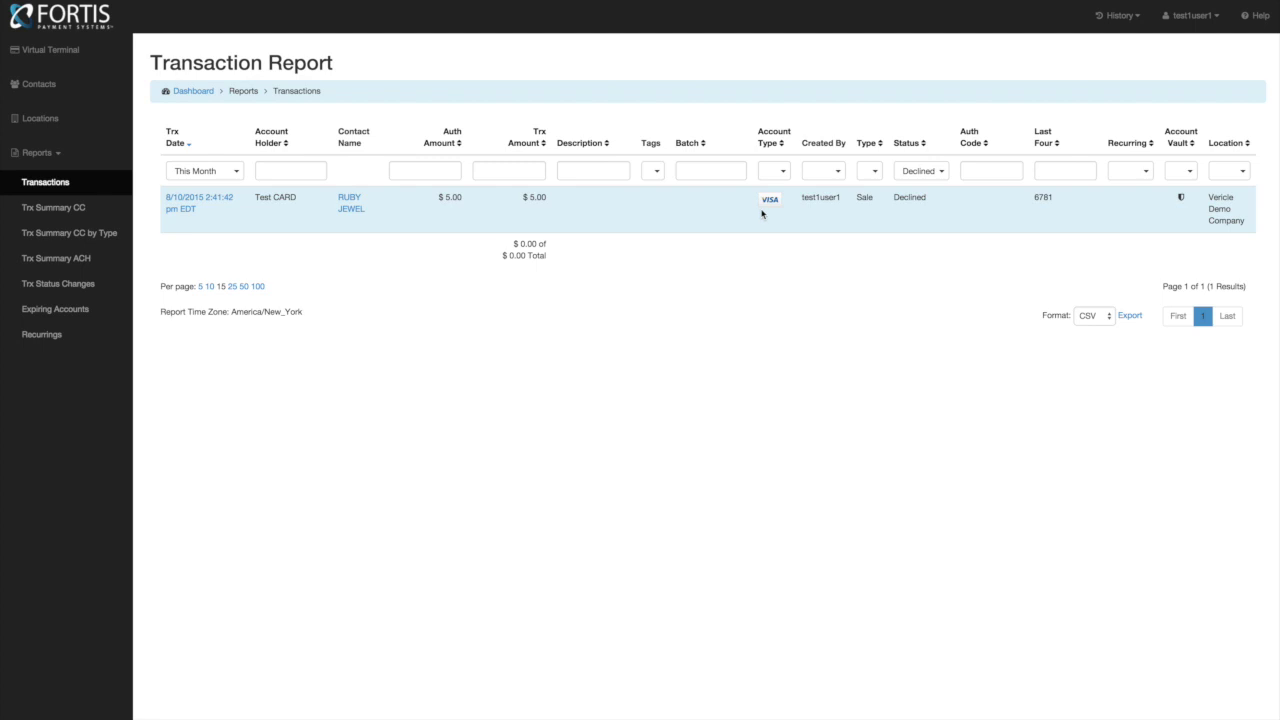
{"action": "left_click", "coordinate": [921, 176]}
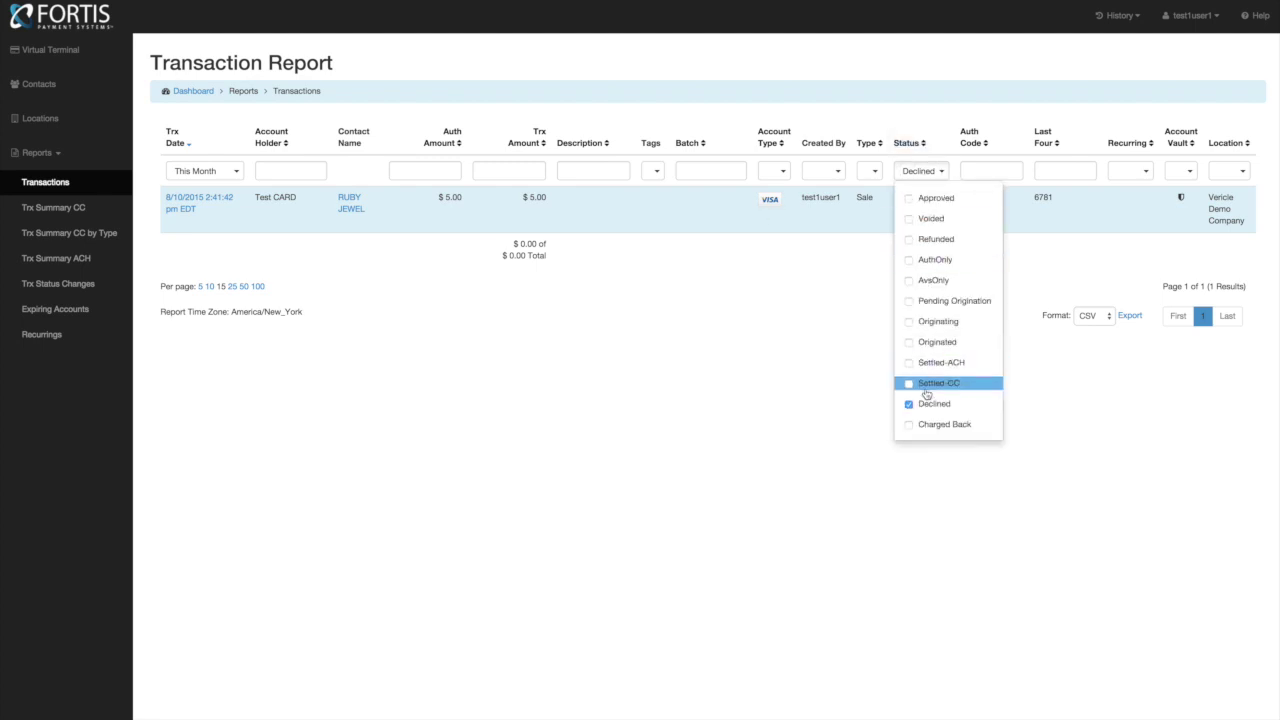
{"action": "left_click", "coordinate": [757, 403]}
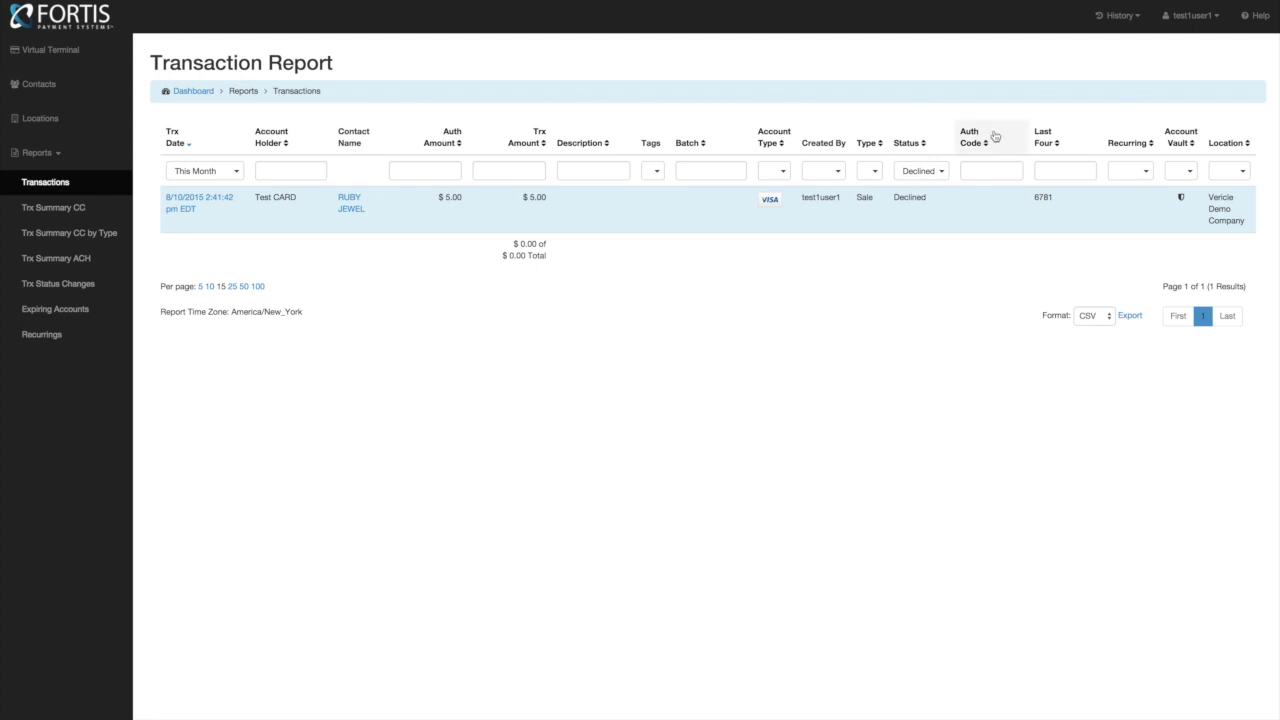
{"action": "left_click", "coordinate": [1120, 18]}
{"action": "left_click", "coordinate": [1103, 80]}
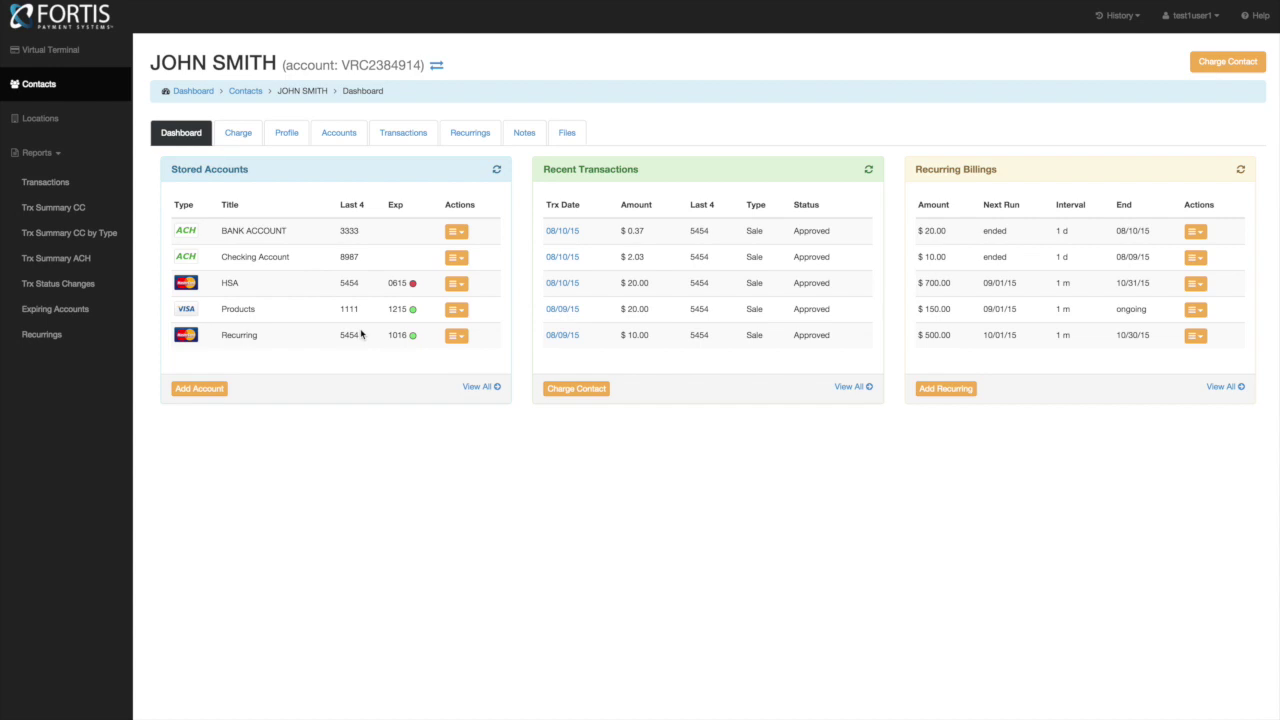
Start a Run Sale transaction on the contact's Recurring stored card.
{"action": "left_click", "coordinate": [456, 338]}
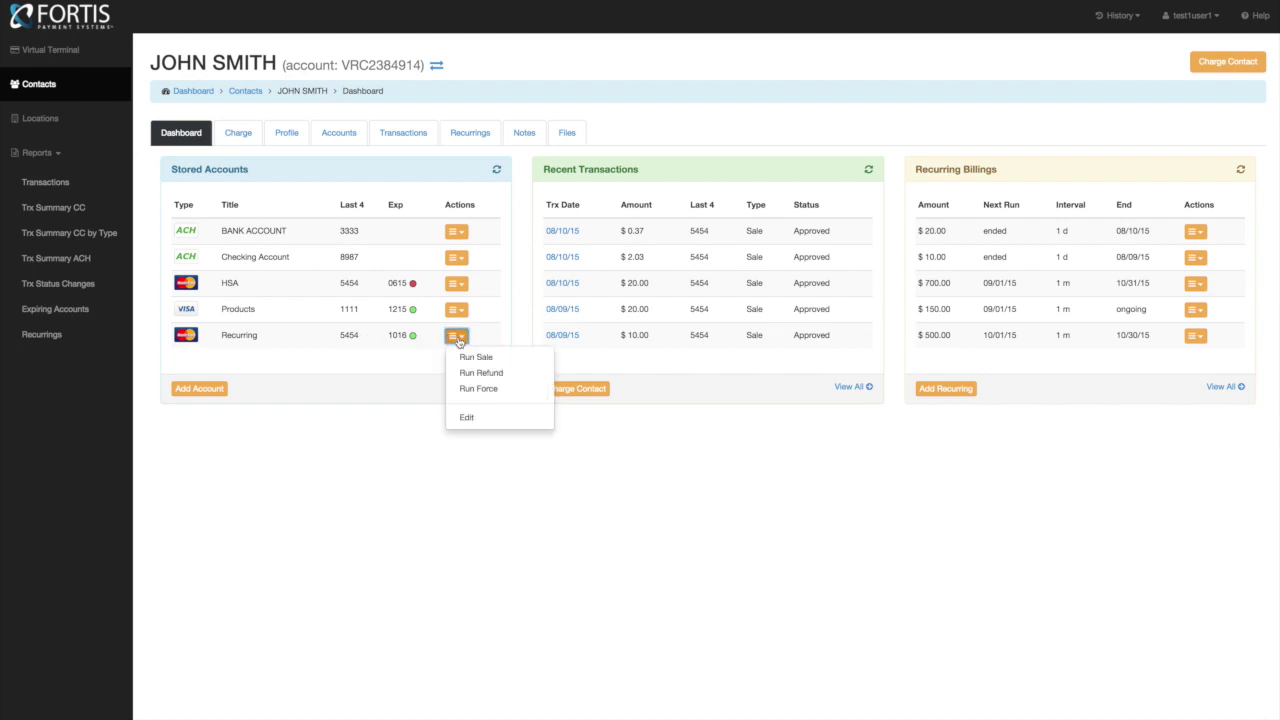
{"action": "left_click", "coordinate": [474, 356]}
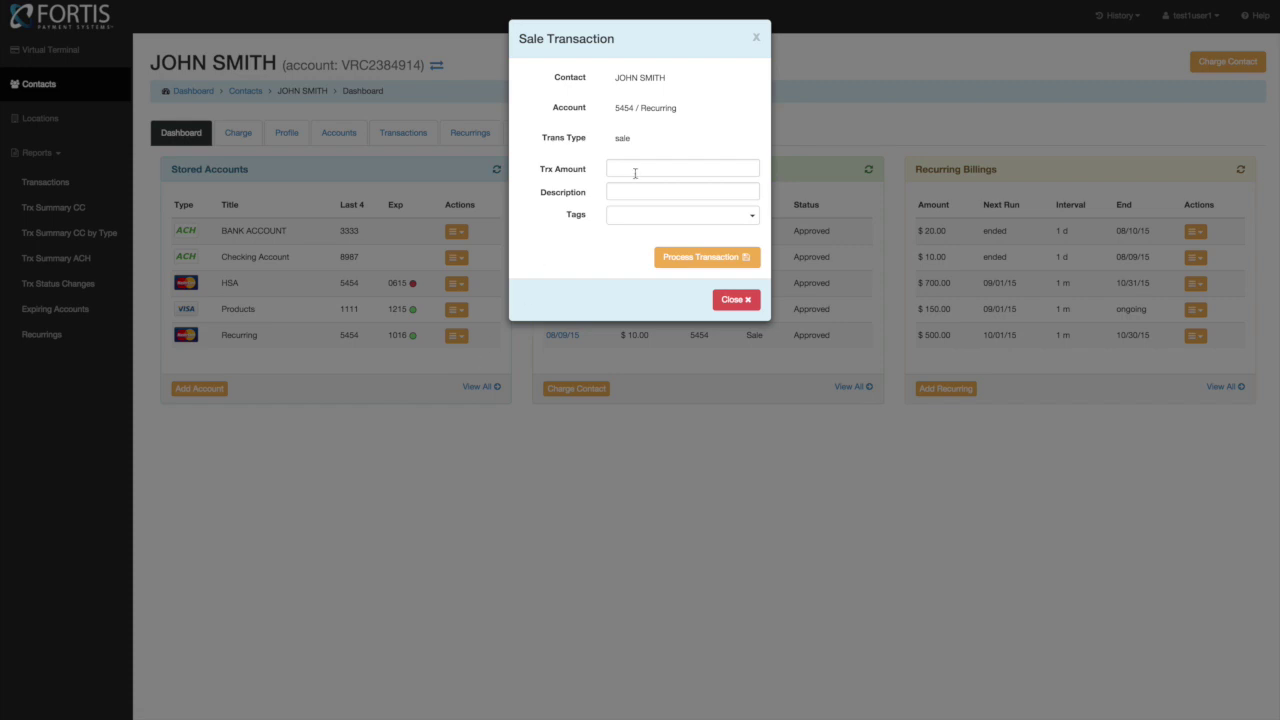
Close the Sale Transaction form without charging, returning to the contact's dashboard.
{"action": "left_click", "coordinate": [757, 38]}
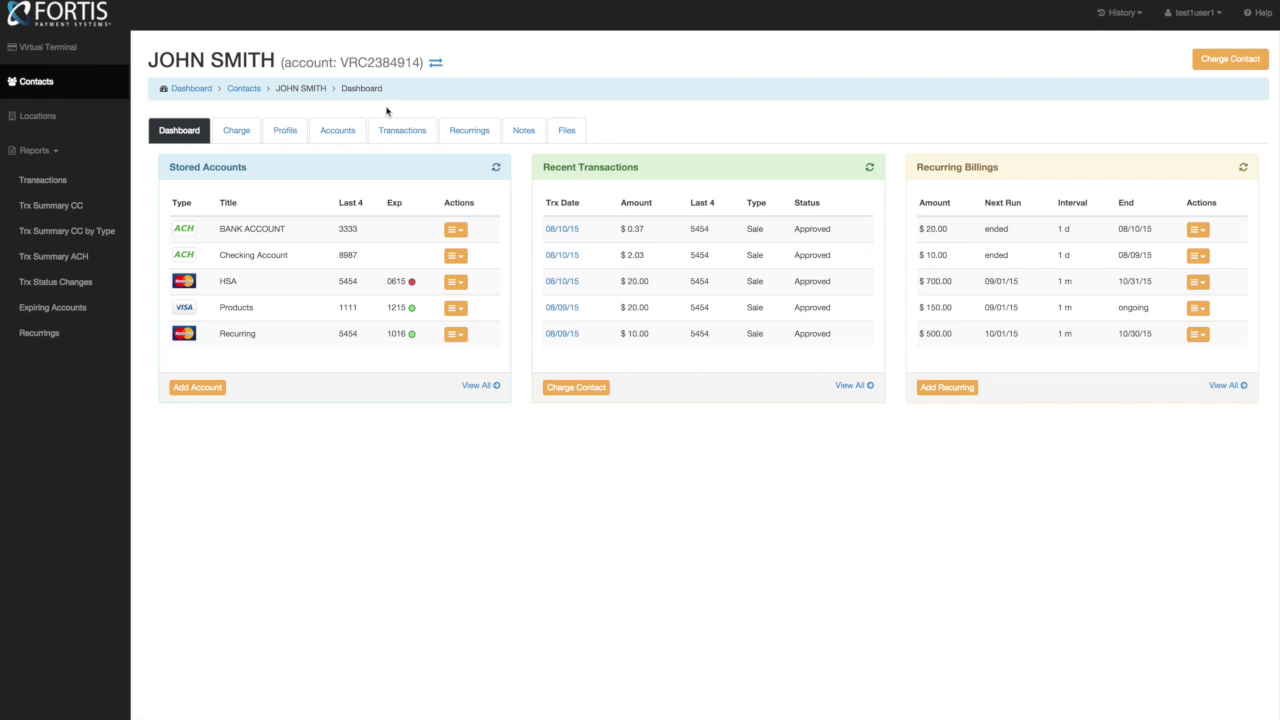
Filter the contact's Transactions tab to This Week, then open the Transactions report.
{"action": "left_click", "coordinate": [415, 132]}
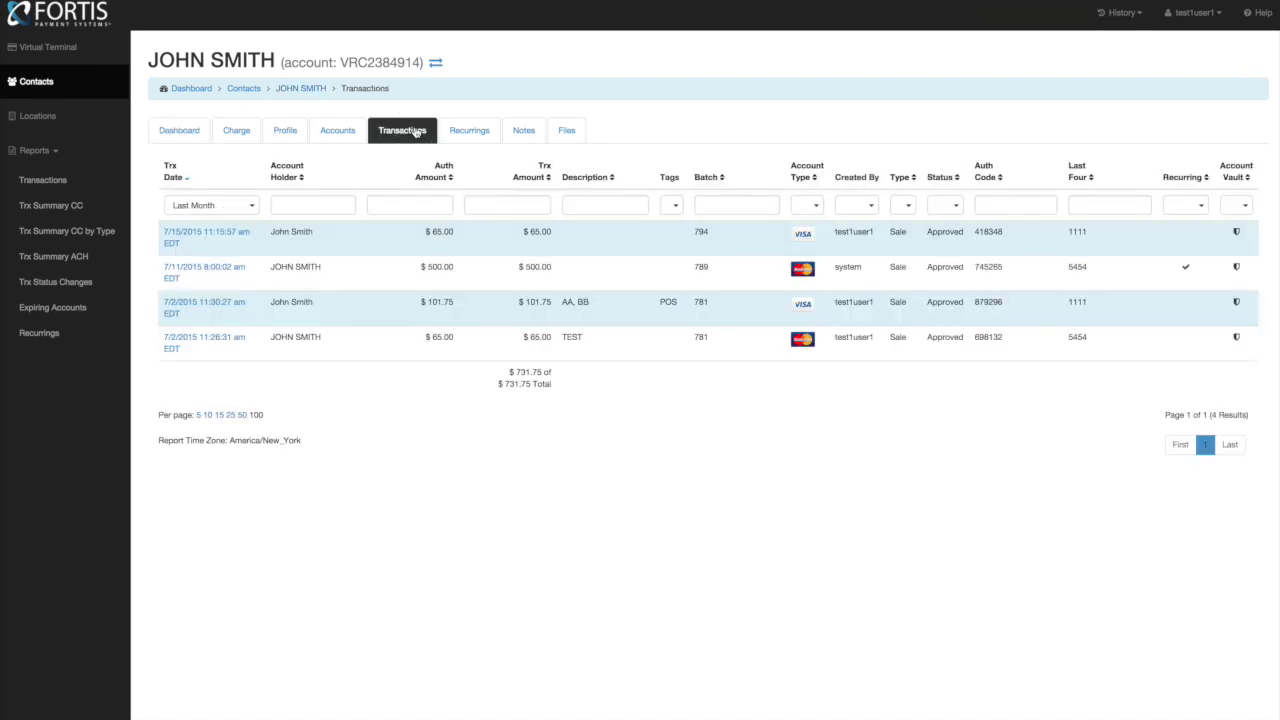
{"action": "left_click", "coordinate": [196, 206]}
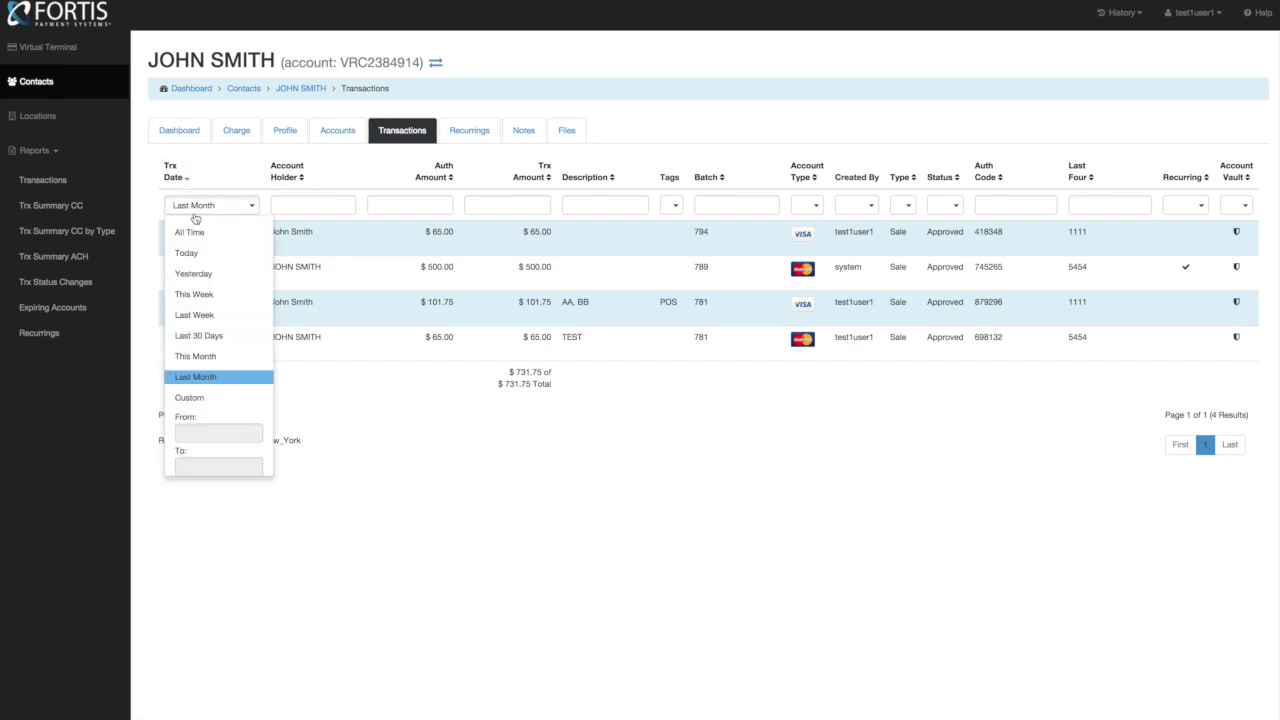
{"action": "left_click", "coordinate": [204, 298]}
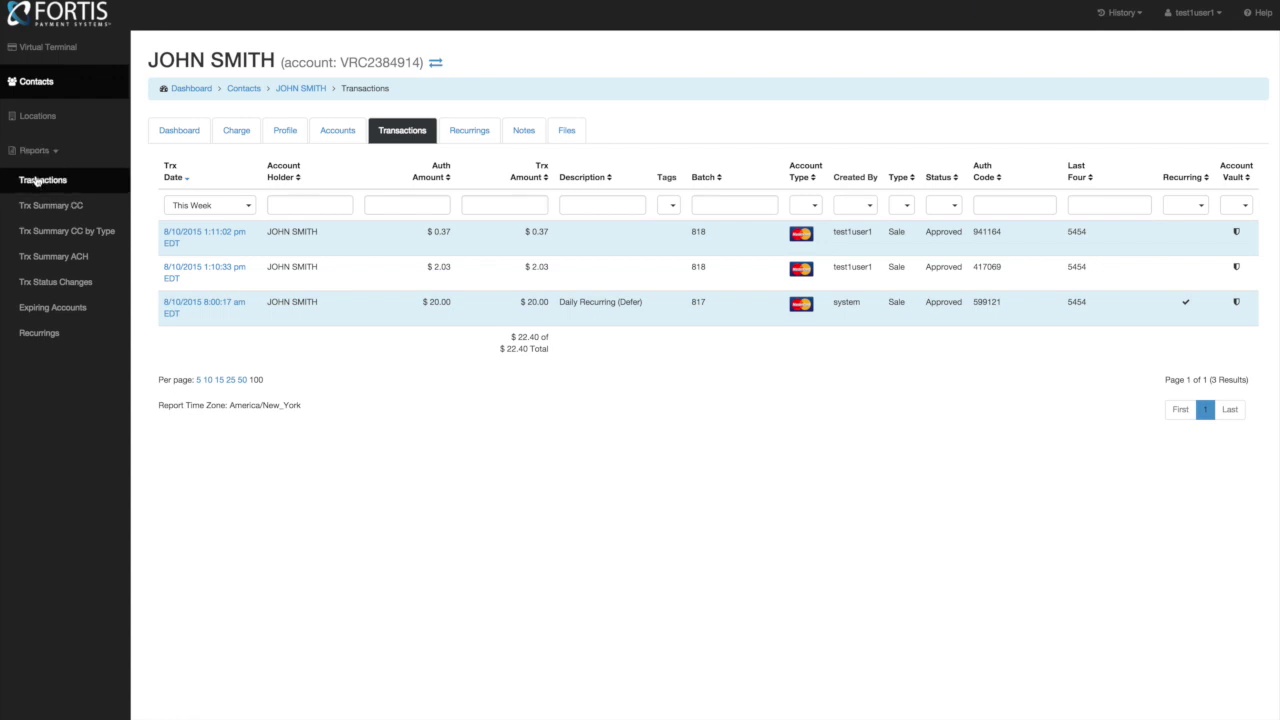
{"action": "left_click", "coordinate": [37, 180]}
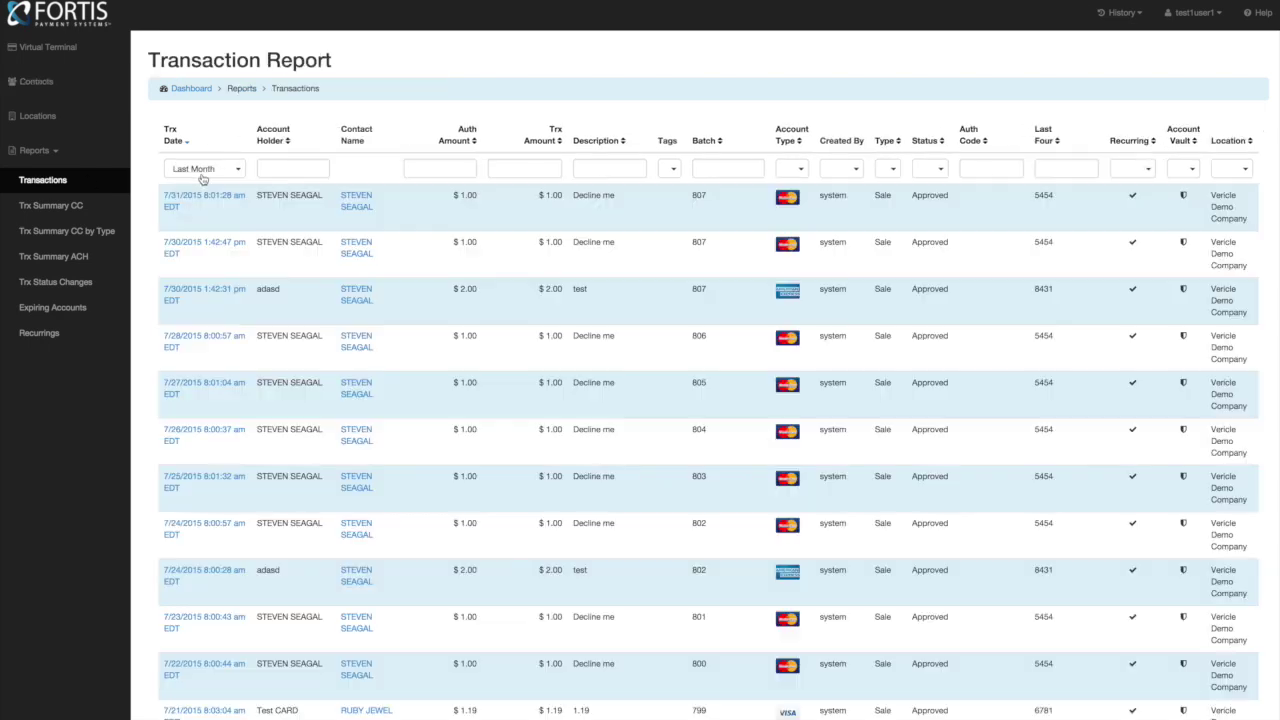
Set Trx Date to Today, try a Custom range, settle on Last Month, then open Trx Summary CC.
{"action": "left_click", "coordinate": [203, 175]}
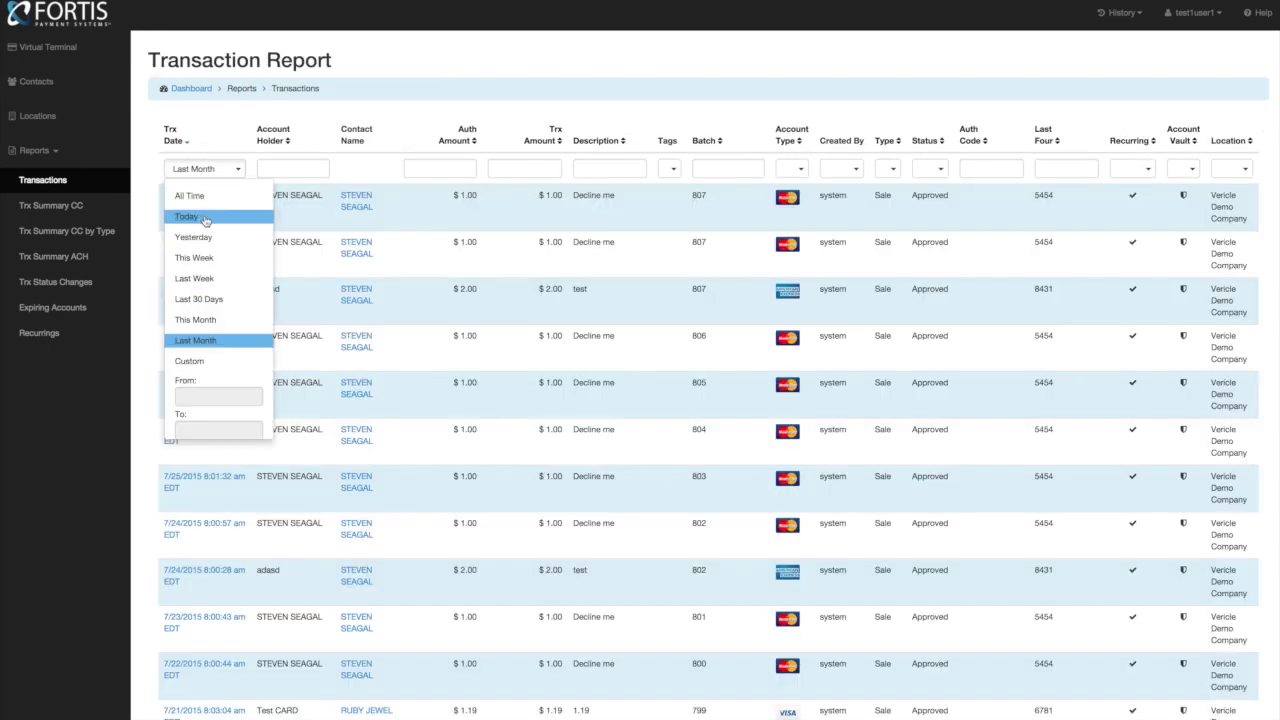
{"action": "left_click", "coordinate": [187, 217]}
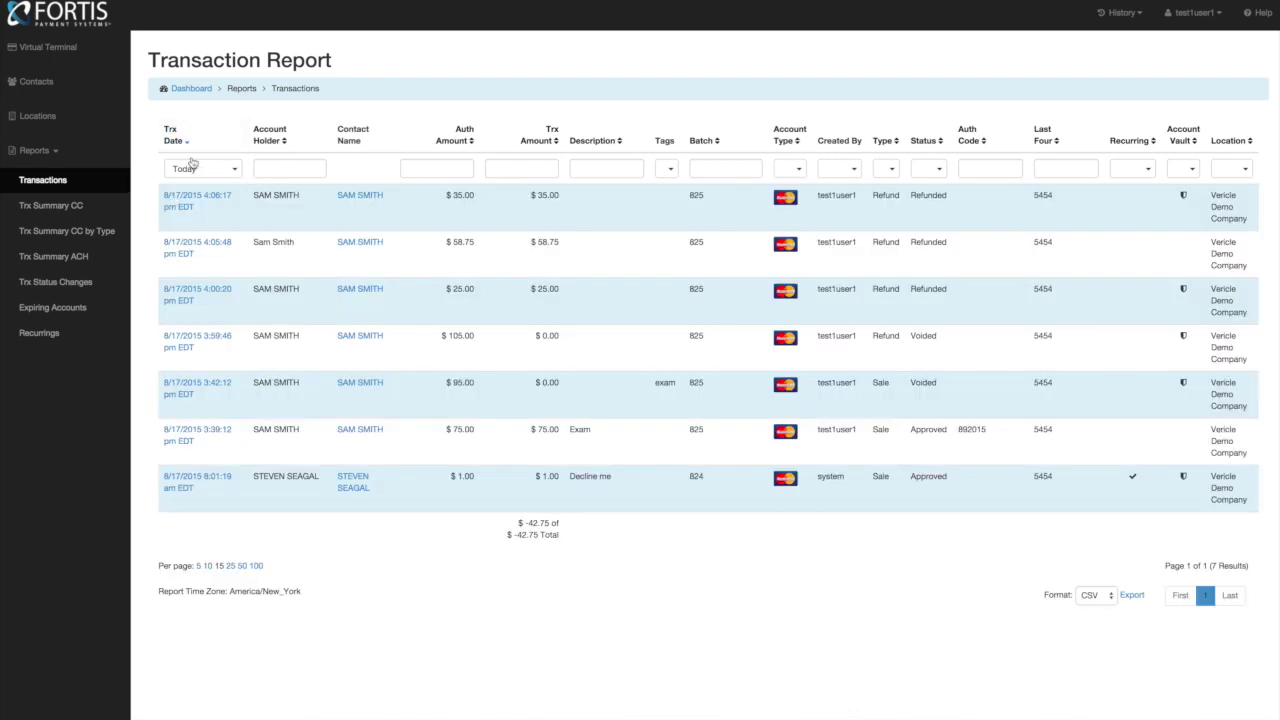
{"action": "left_click", "coordinate": [182, 172]}
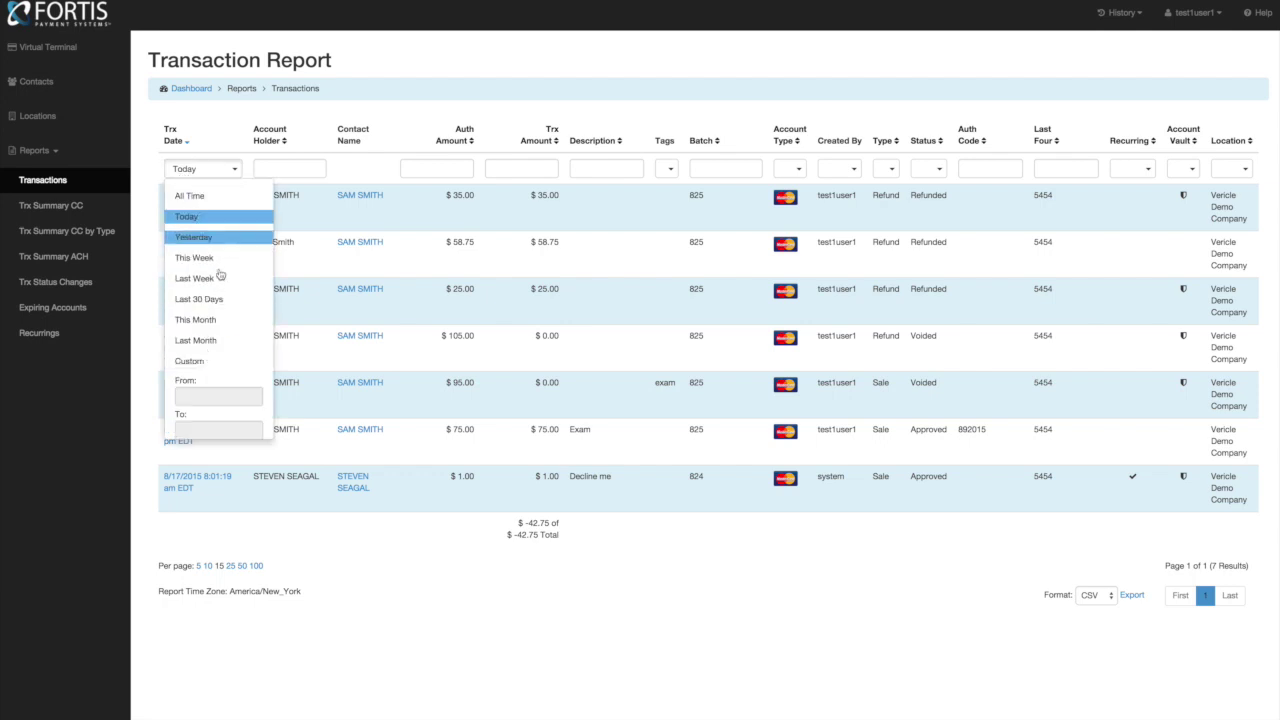
{"action": "left_click", "coordinate": [200, 372]}
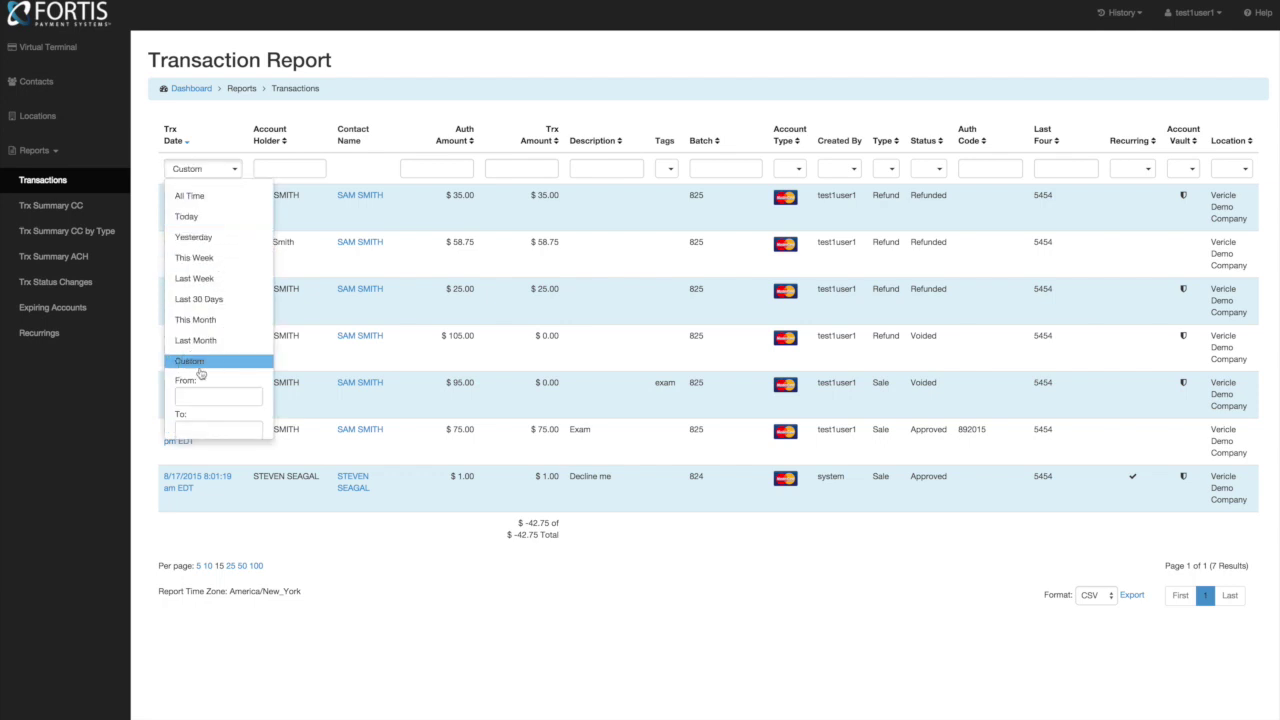
{"action": "left_click", "coordinate": [198, 400]}
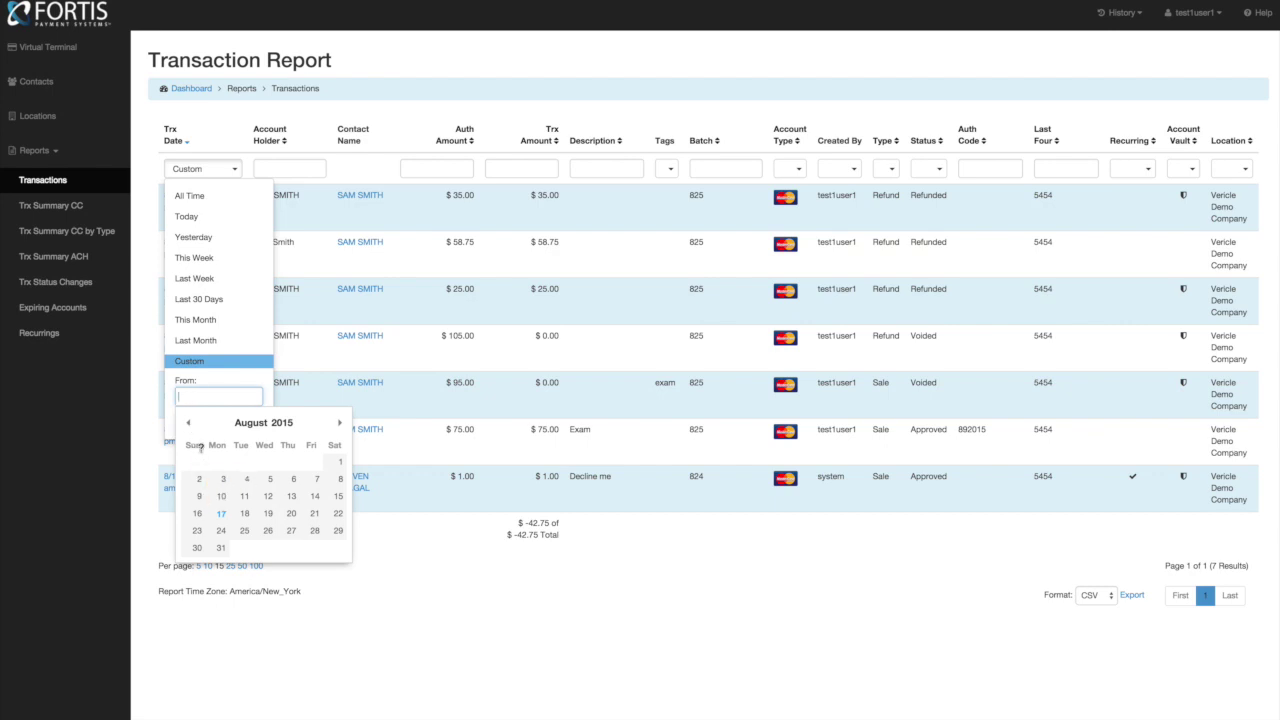
{"action": "left_click", "coordinate": [206, 340]}
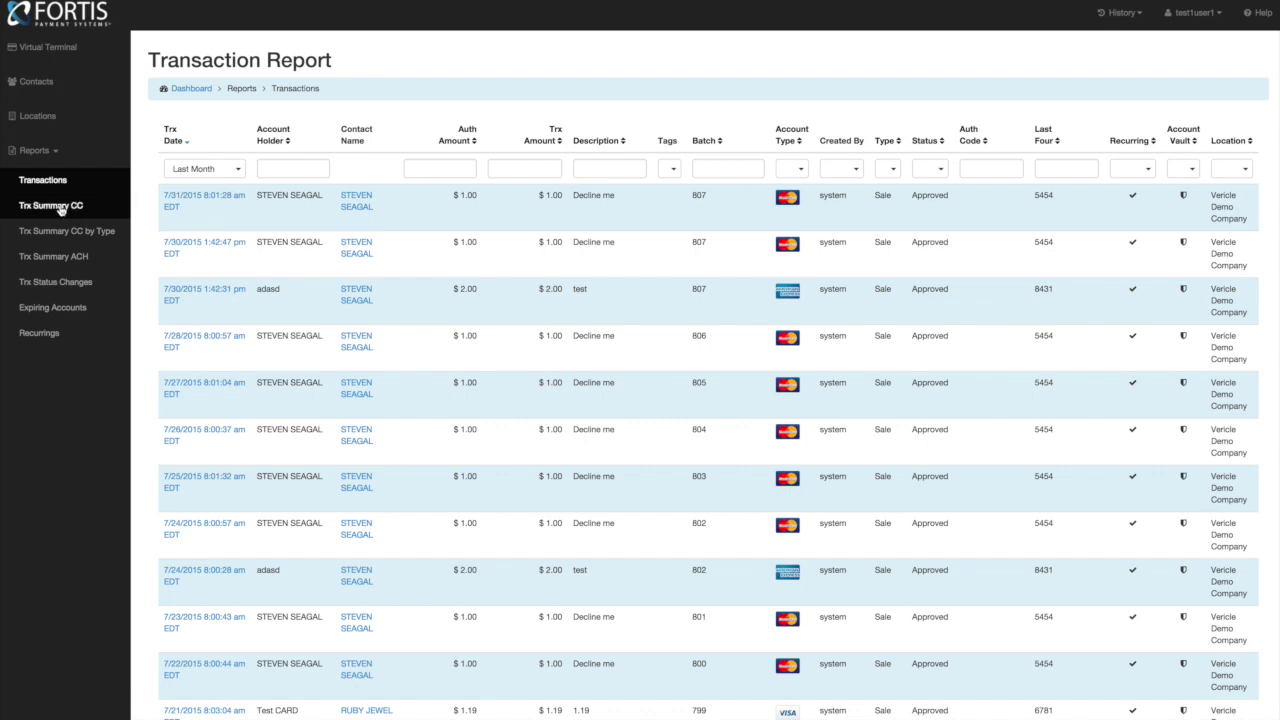
{"action": "left_click", "coordinate": [61, 209]}
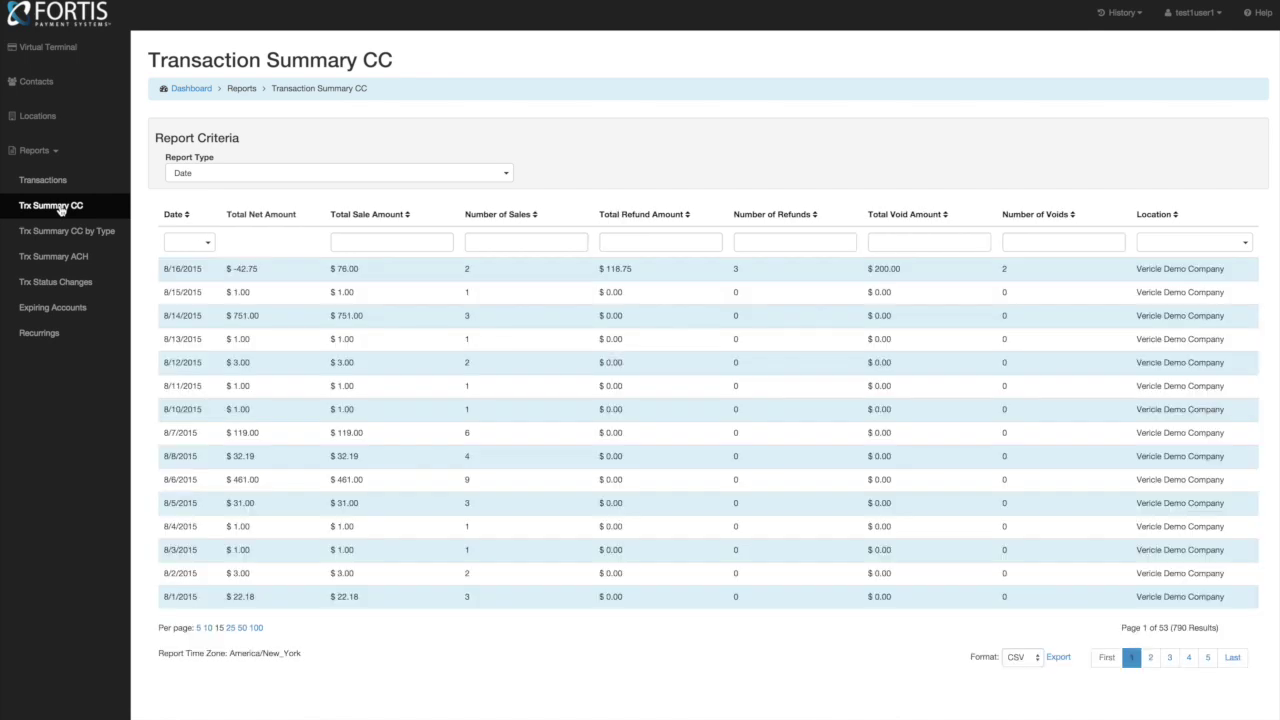
Keep the Trx Summary CC report type on Date, then switch to Trx Summary CC by Type.
{"action": "left_click", "coordinate": [194, 174]}
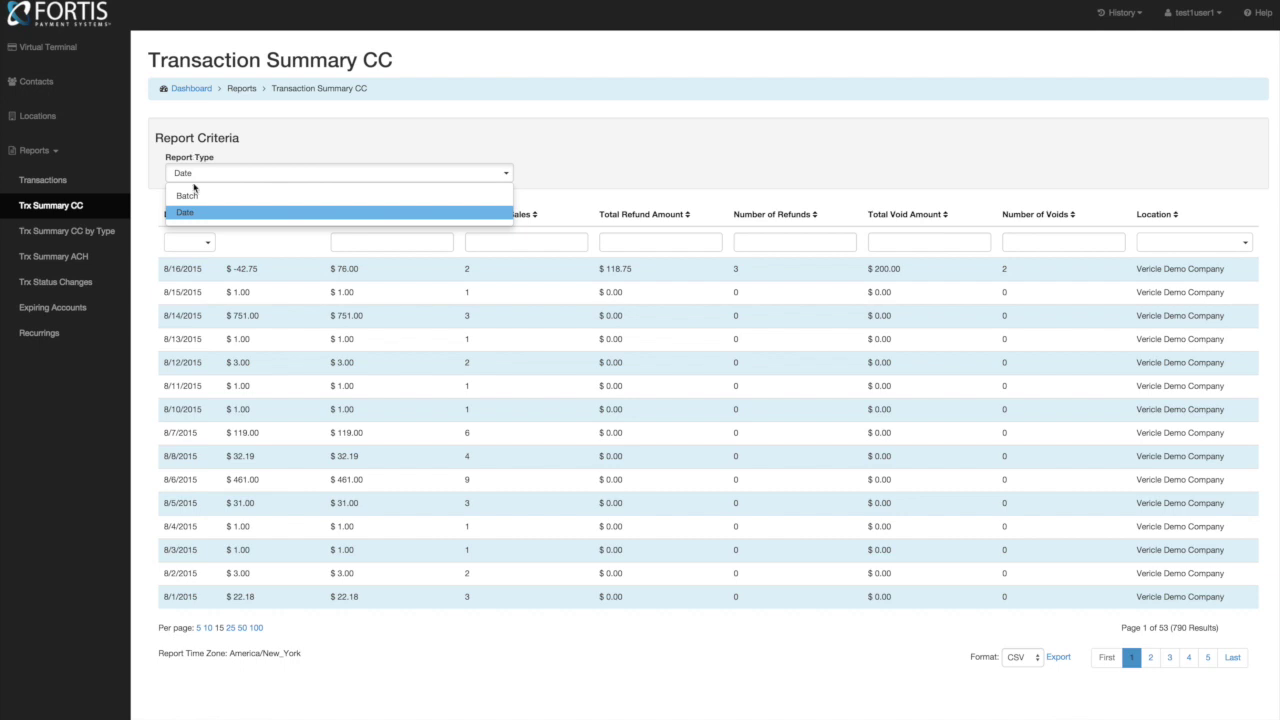
{"action": "left_click", "coordinate": [149, 218]}
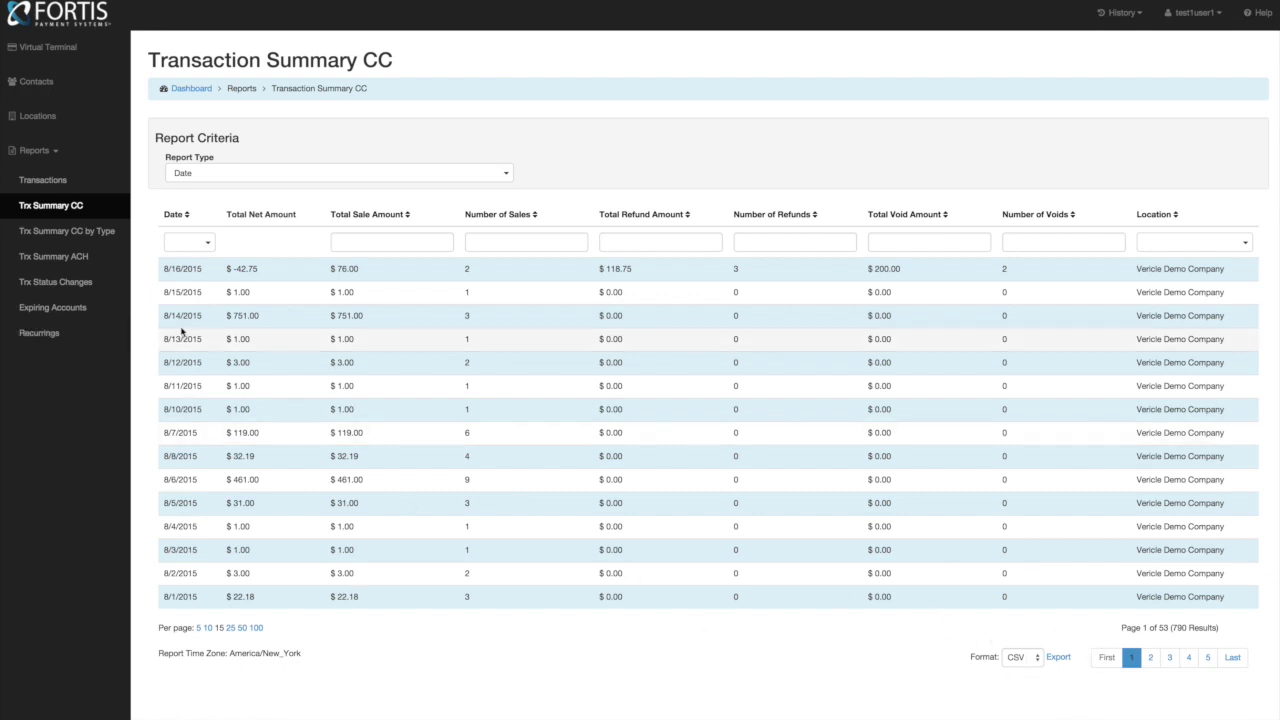
{"action": "left_click", "coordinate": [65, 235]}
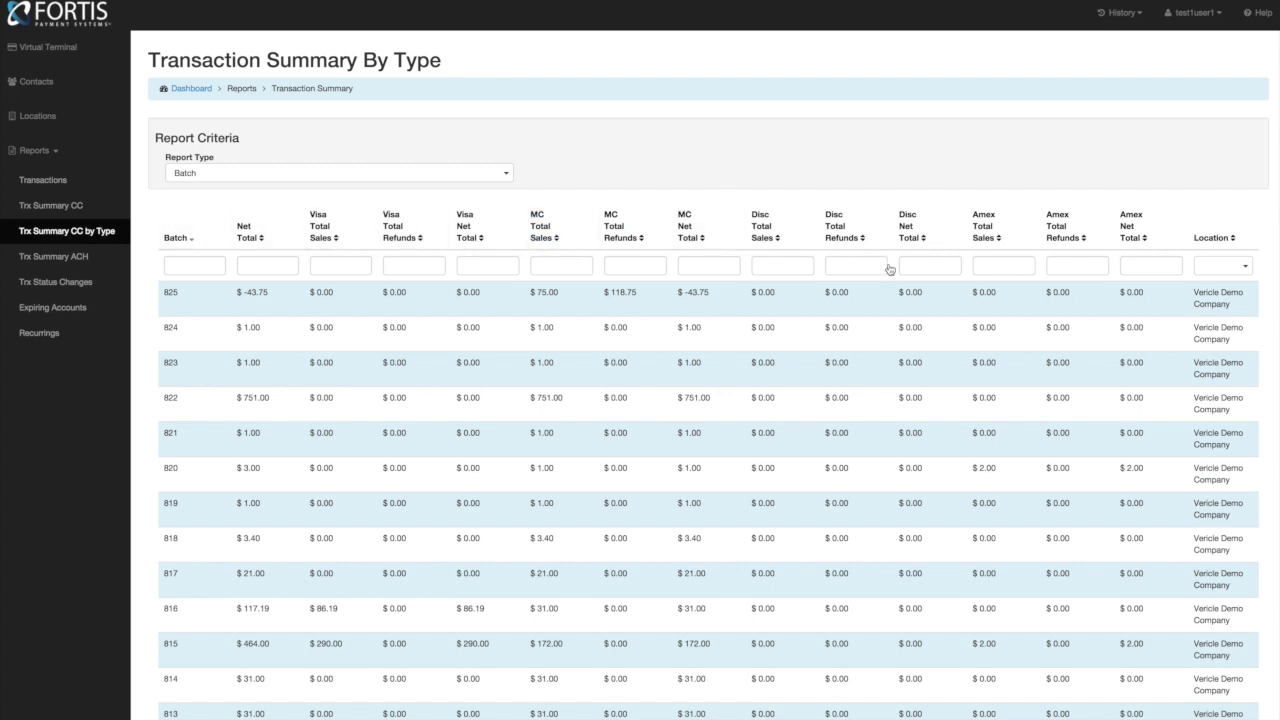
Leave the report grouping on Batch and switch to the Expiring Accounts report.
{"action": "left_click", "coordinate": [195, 180]}
{"action": "left_click", "coordinate": [156, 182]}
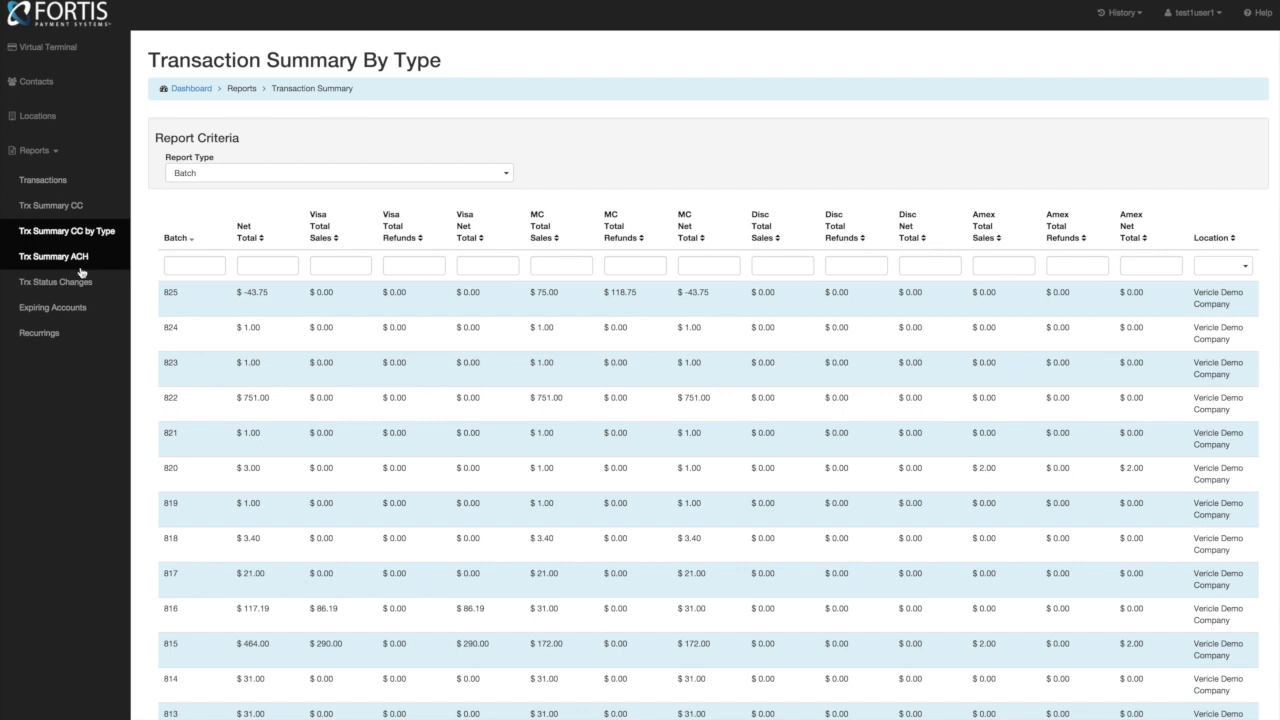
{"action": "left_click", "coordinate": [37, 316]}
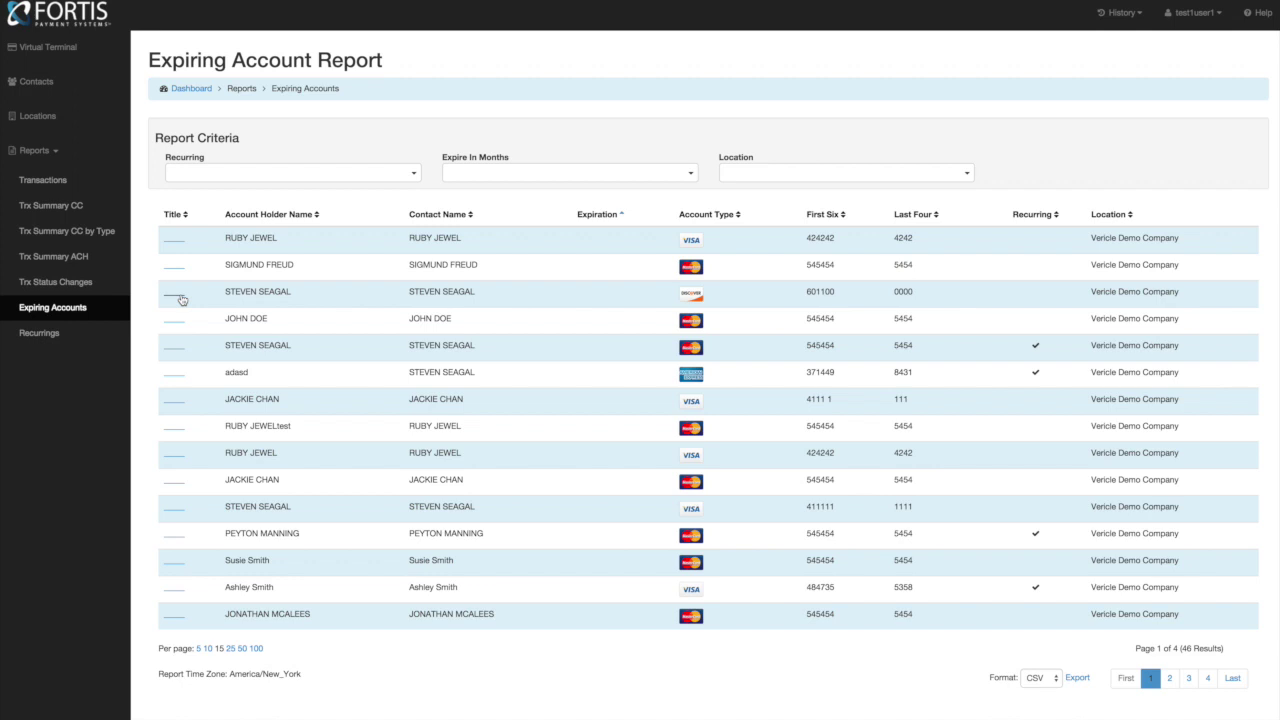
Filter expiring accounts to Recurring Yes and Three Months, then open the Recurrings report.
{"action": "left_click", "coordinate": [244, 174]}
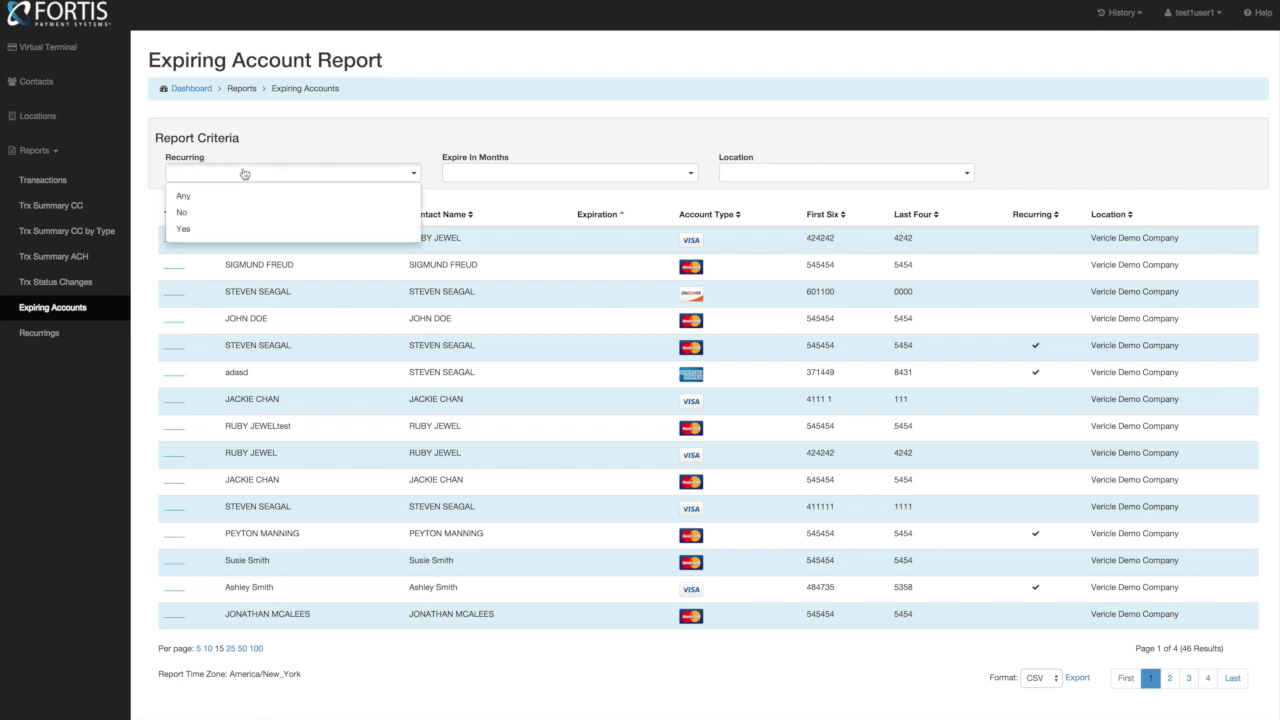
{"action": "left_click", "coordinate": [212, 228]}
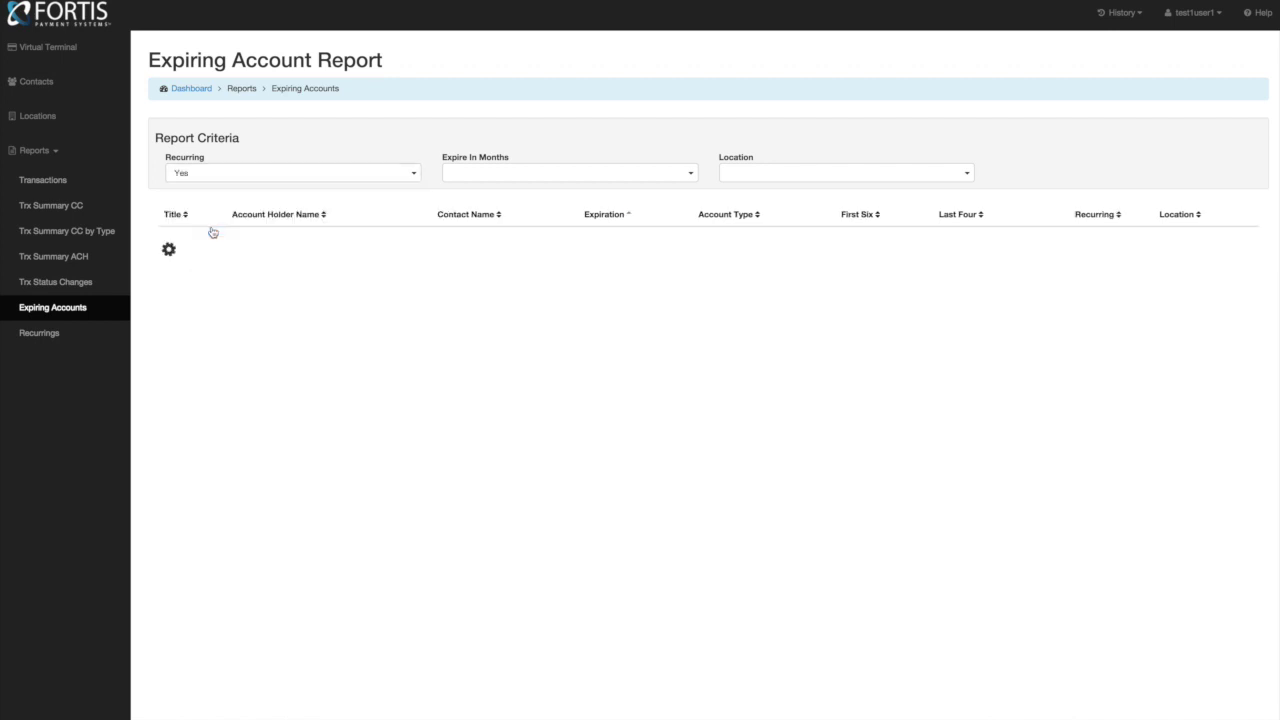
{"action": "left_click", "coordinate": [482, 172]}
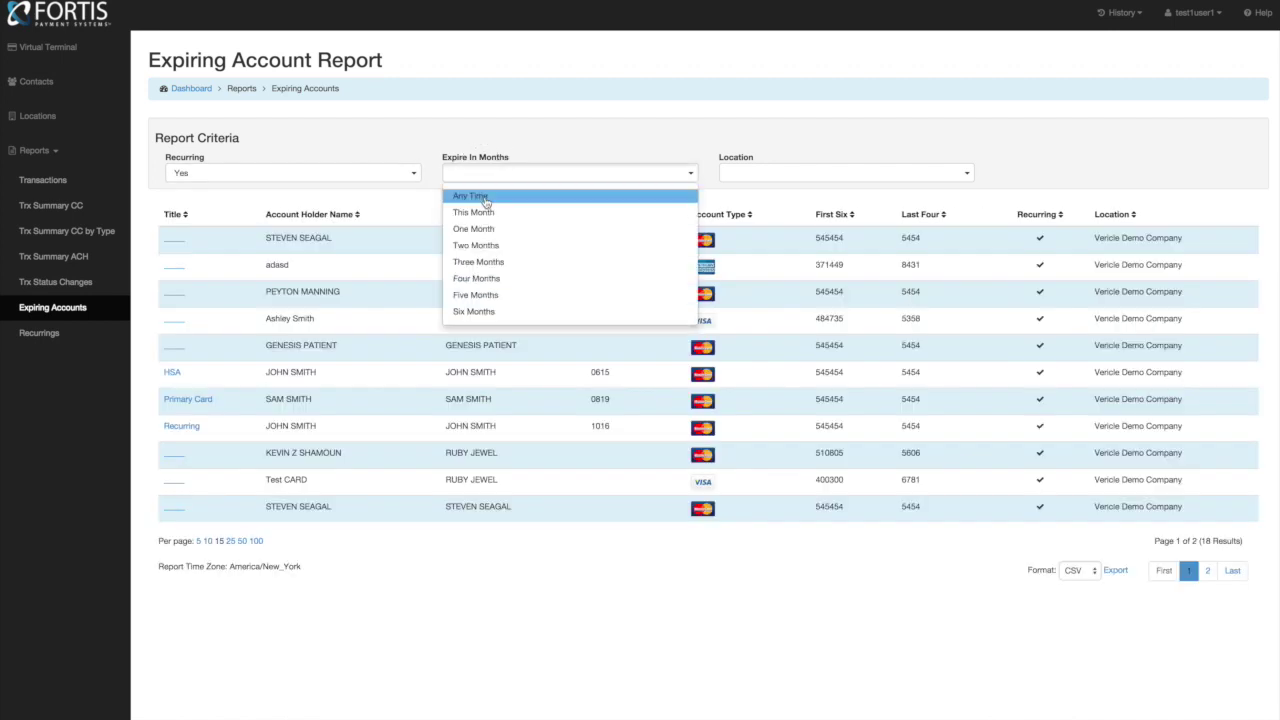
{"action": "left_click", "coordinate": [476, 264]}
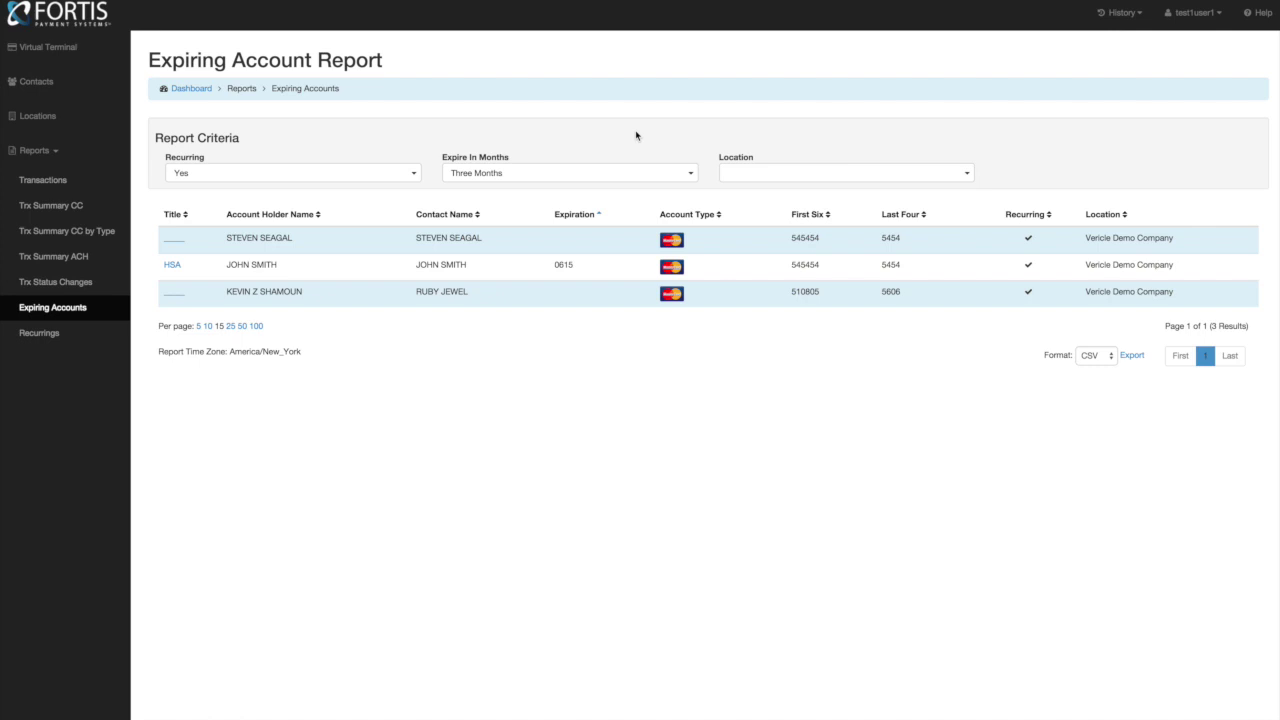
{"action": "left_click", "coordinate": [39, 337]}
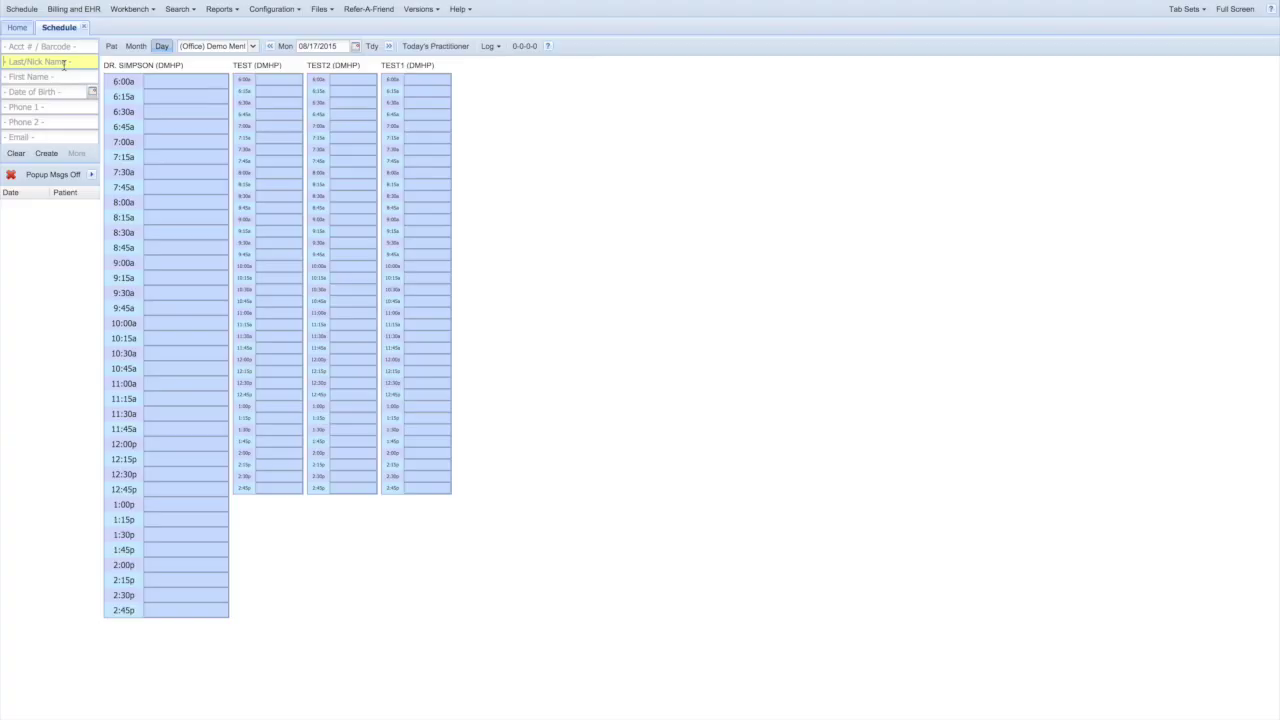
Search for the patient by last name, then launch FORTIS from the More menu.
{"action": "type", "text": "smith"}
{"action": "key", "text": "Return"}
{"action": "key", "text": "Return"}
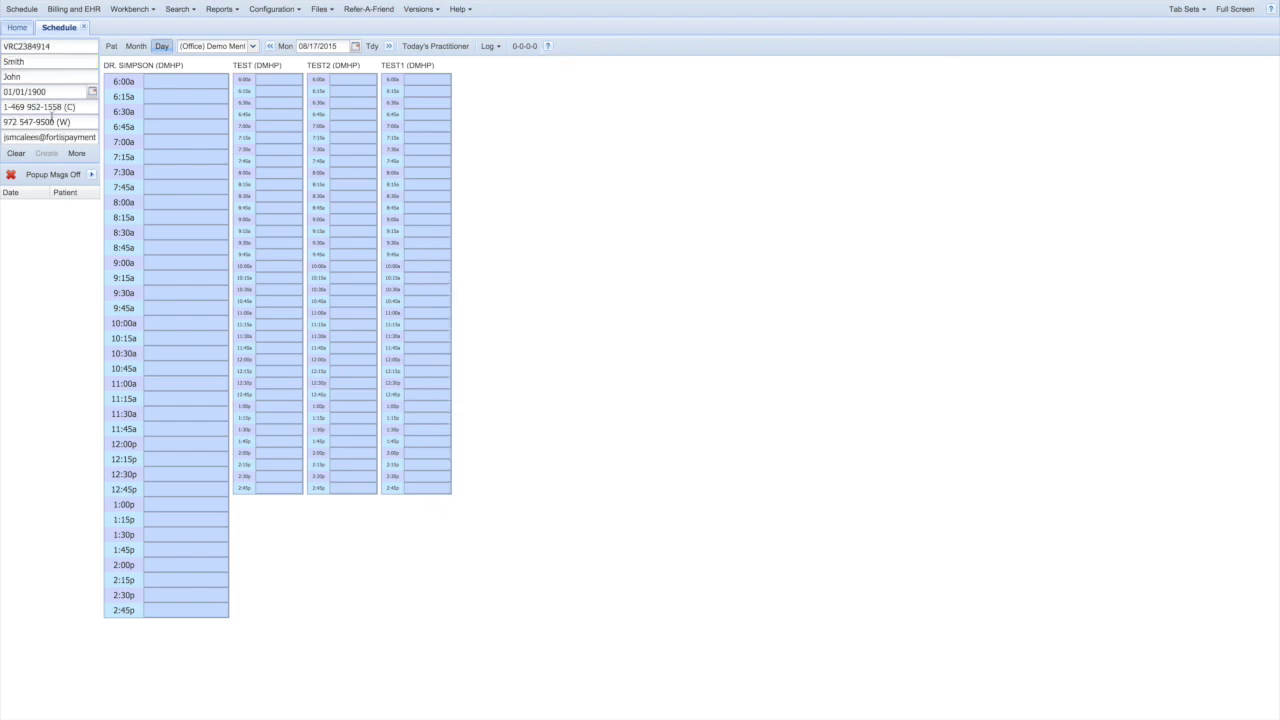
{"action": "left_click", "coordinate": [80, 155]}
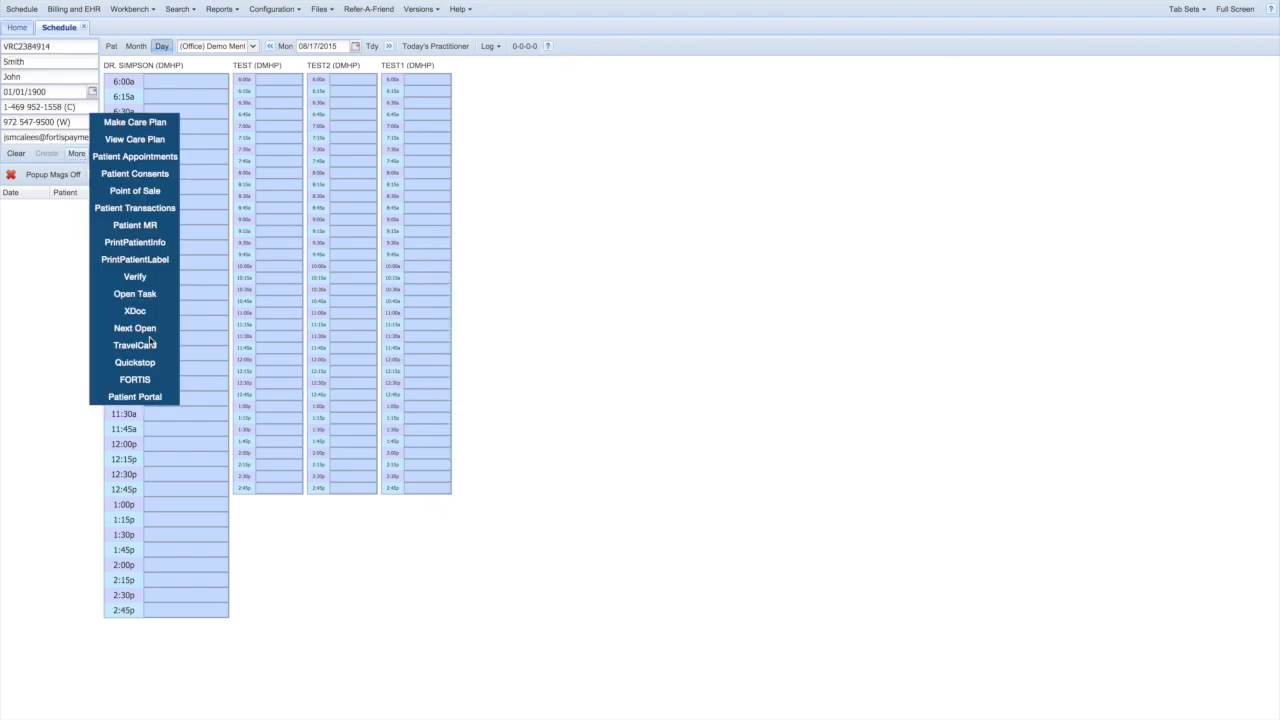
{"action": "left_click", "coordinate": [136, 381]}
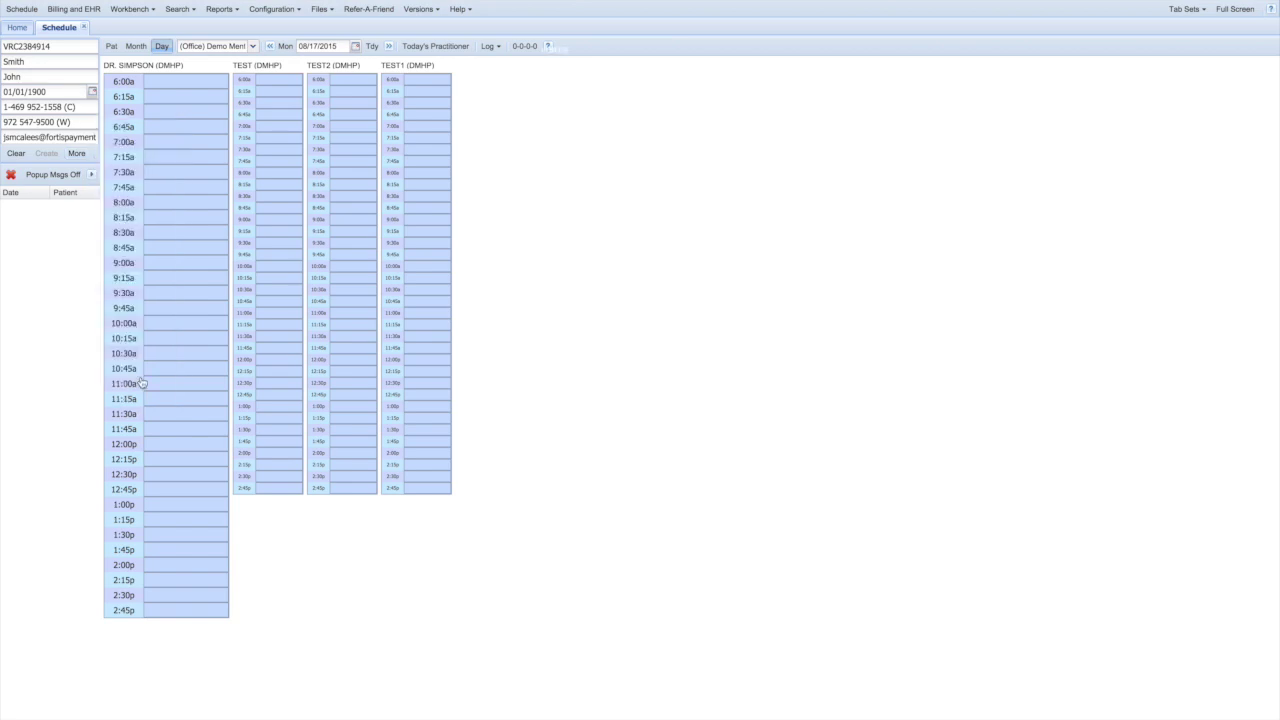